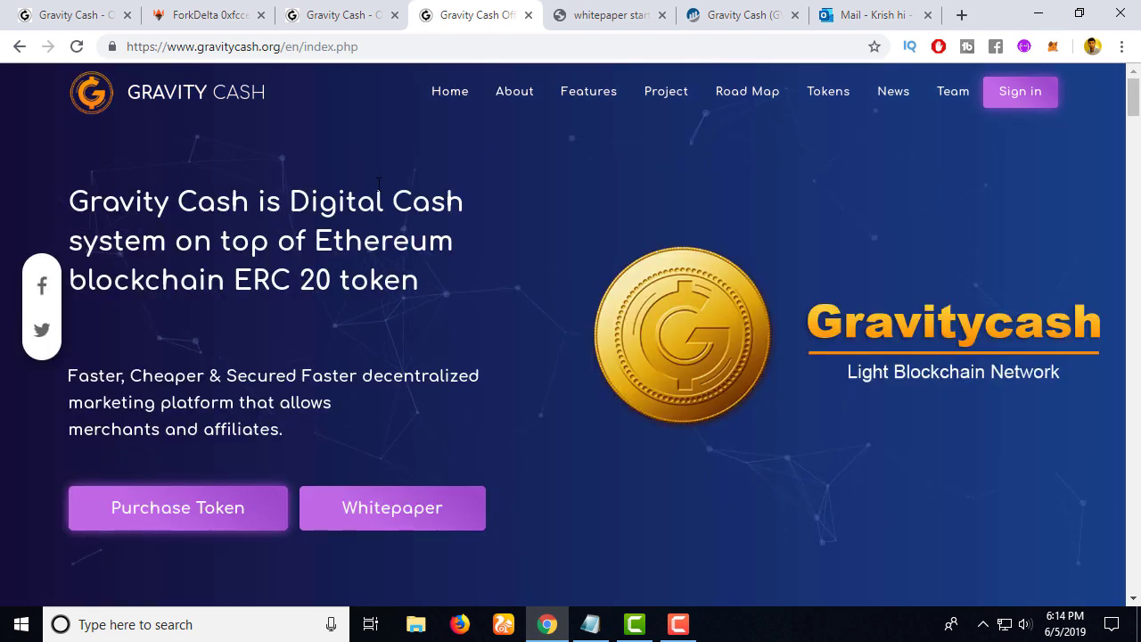
Step: Glance at ForkDelta, close the whitepaper tab, and start a token purchase from the Gravity Cash homepage
{"action": "left_click", "coordinate": [246, 5]}
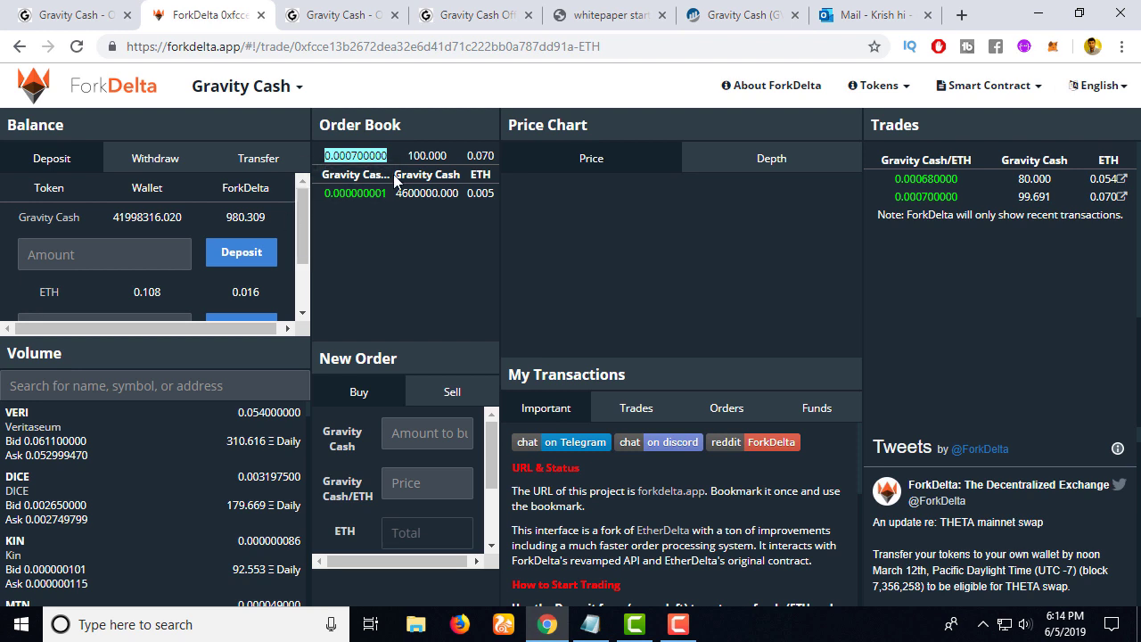
{"action": "left_click", "coordinate": [625, 7]}
{"action": "left_click", "coordinate": [660, 16]}
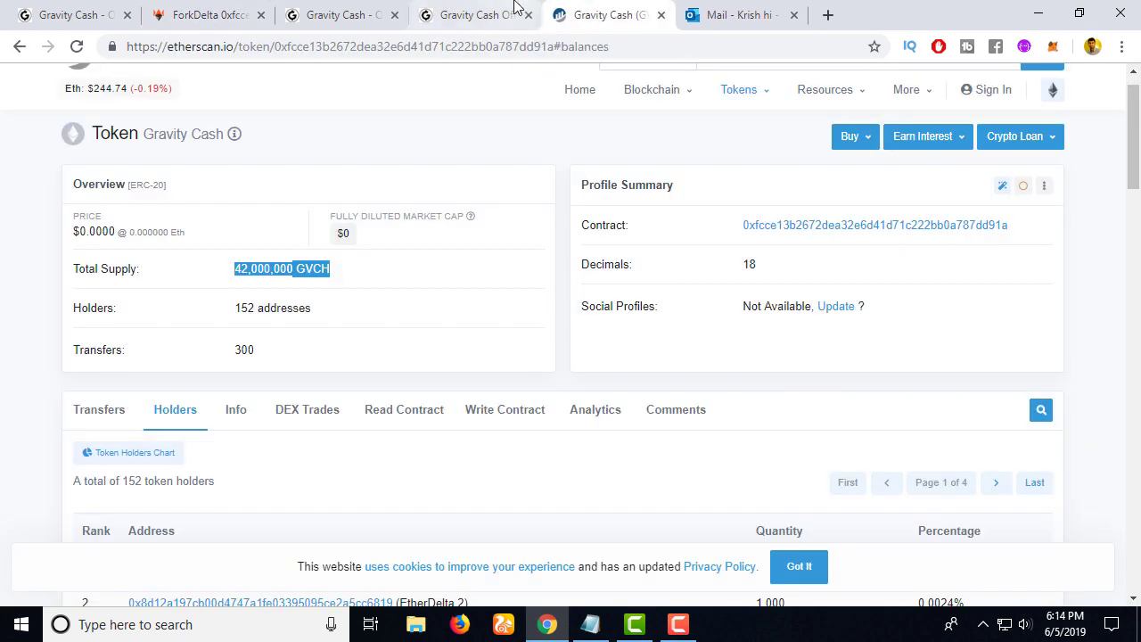
{"action": "left_click", "coordinate": [517, 9]}
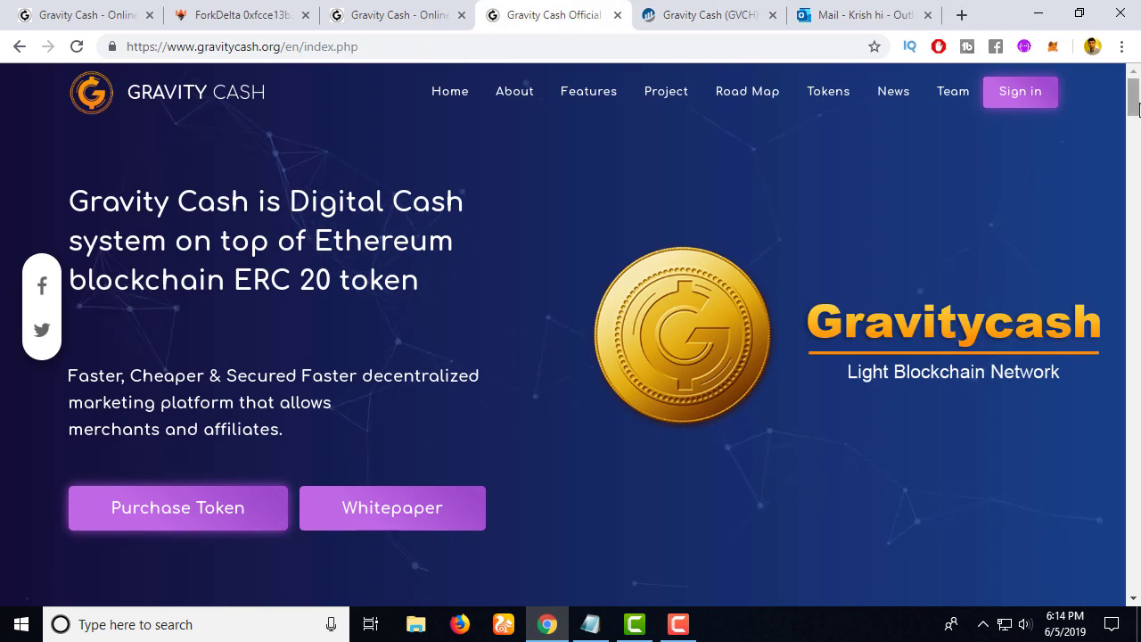
{"action": "left_click", "coordinate": [187, 515]}
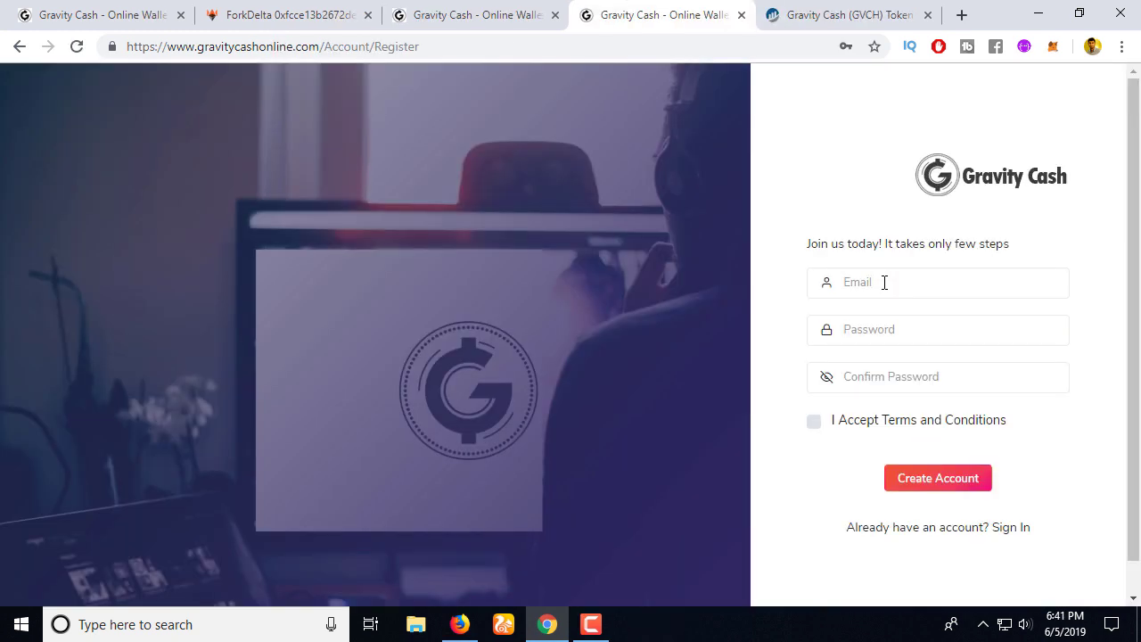
Step: Sign up with the saved email and pasted password in both fields, accept the terms, and create the account
{"action": "left_click", "coordinate": [884, 282]}
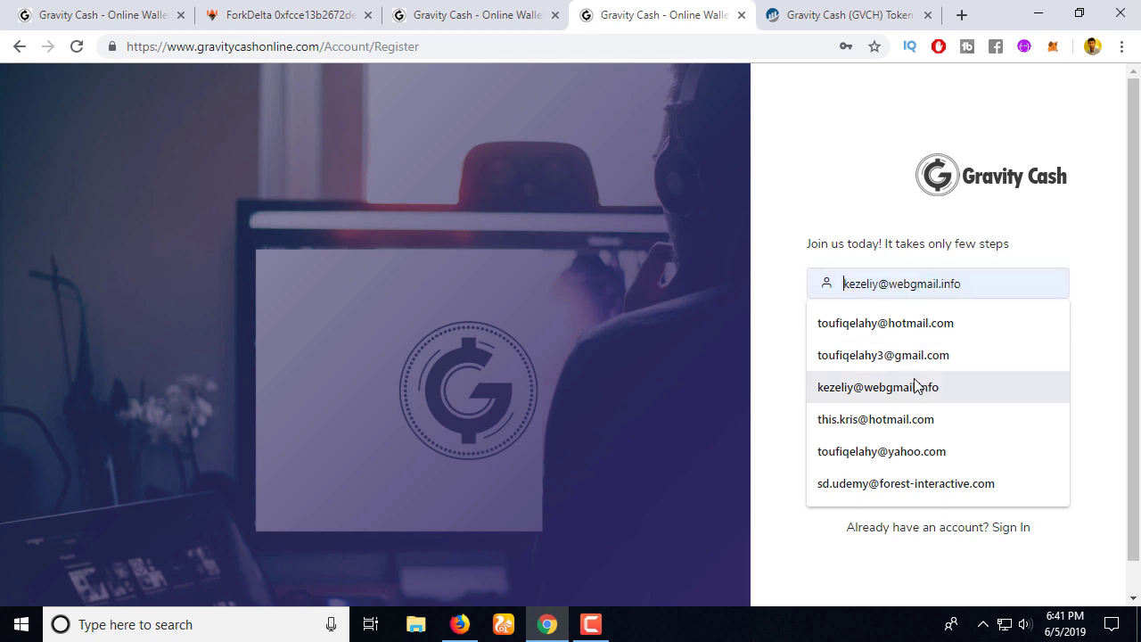
{"action": "left_click", "coordinate": [894, 354]}
{"action": "left_click", "coordinate": [882, 332]}
{"action": "key", "text": "ctrl+v"}
{"action": "left_click", "coordinate": [891, 376]}
{"action": "key", "text": "ctrl+v"}
{"action": "left_click", "coordinate": [814, 422]}
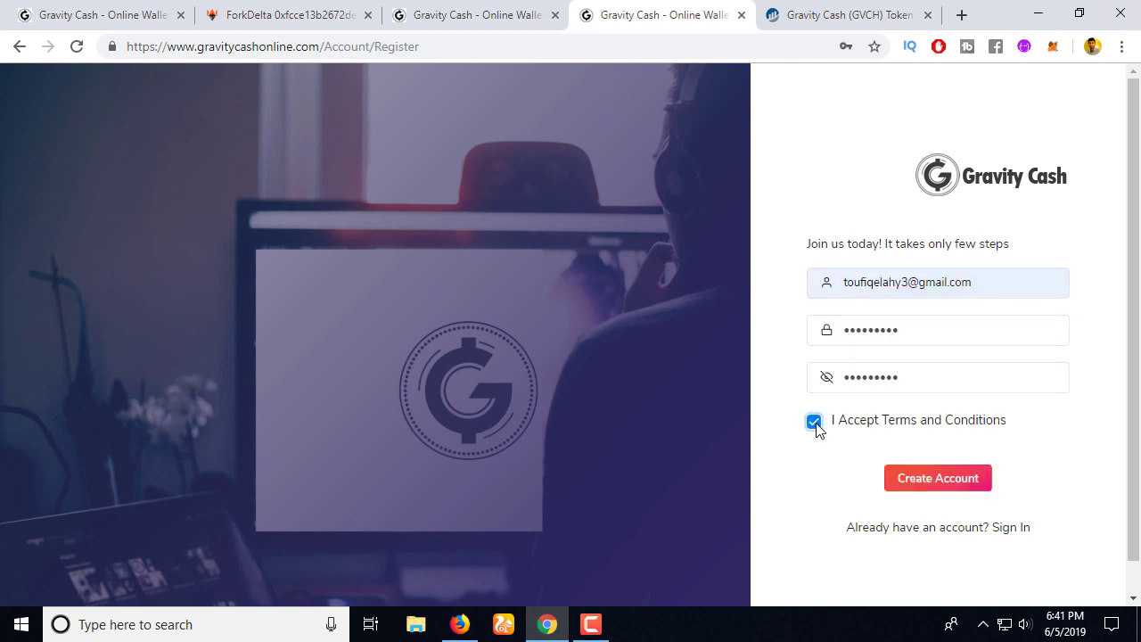
{"action": "left_click", "coordinate": [927, 482]}
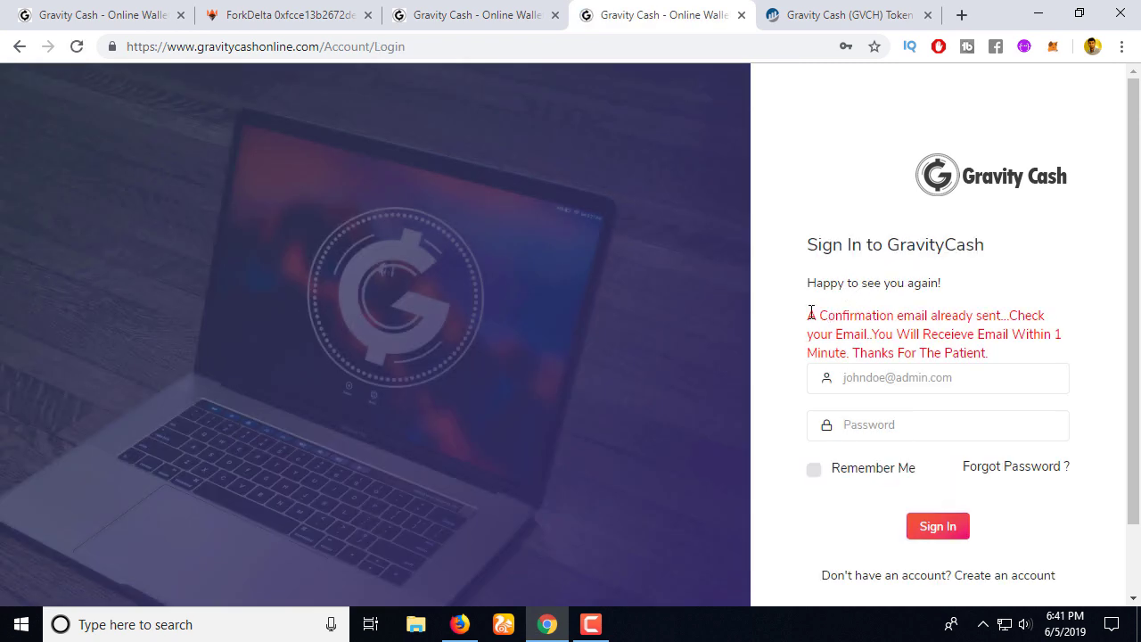
{"action": "triple_click", "coordinate": [834, 316]}
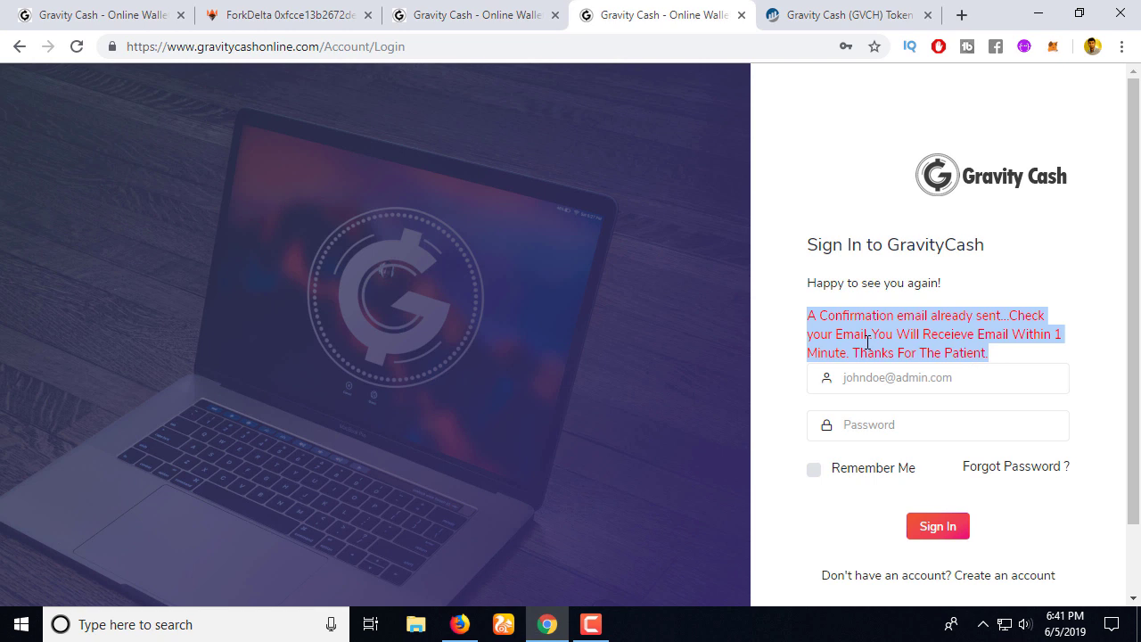
Step: Open Gmail in a new tab and follow the link in the Gravity Cash verification email
{"action": "left_click", "coordinate": [961, 14]}
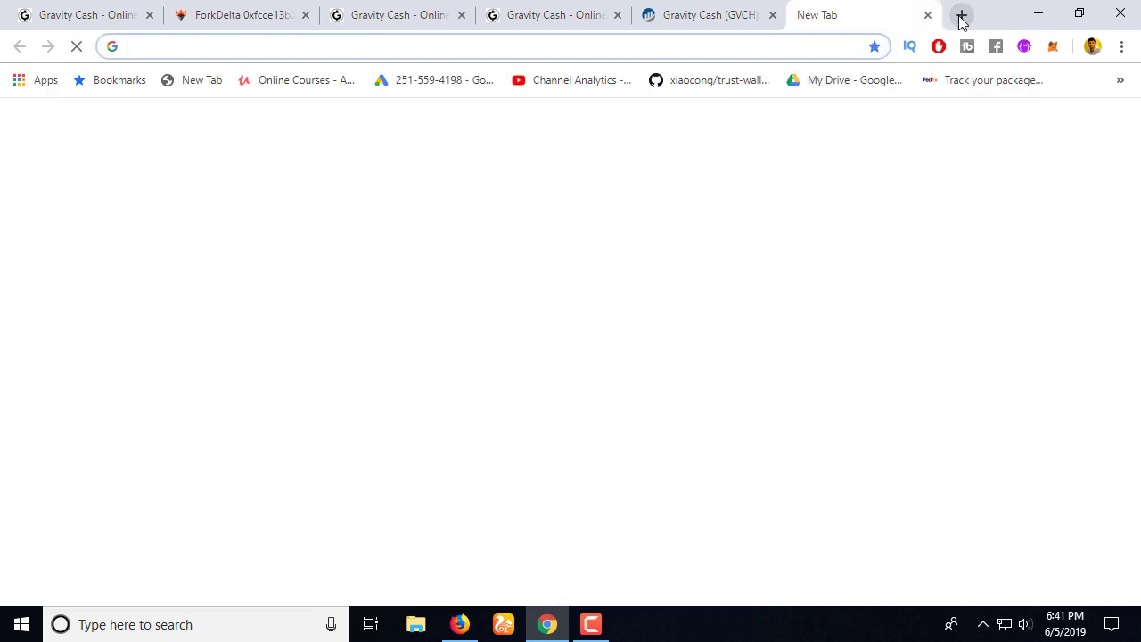
{"action": "type", "text": "g"}
{"action": "key", "text": "Return"}
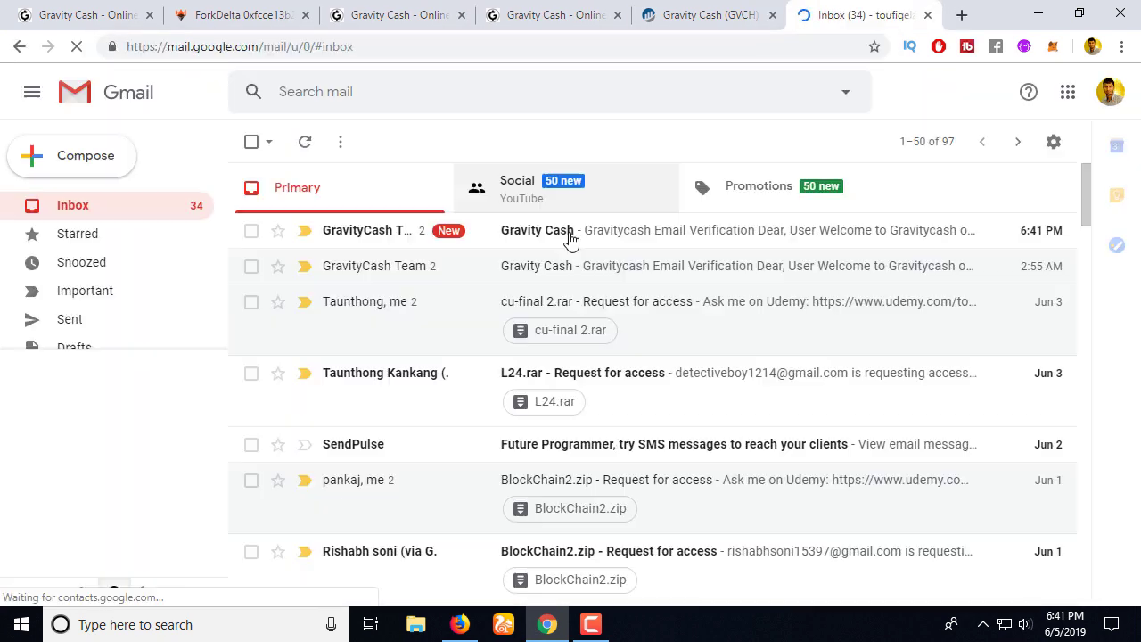
{"action": "left_click", "coordinate": [552, 238]}
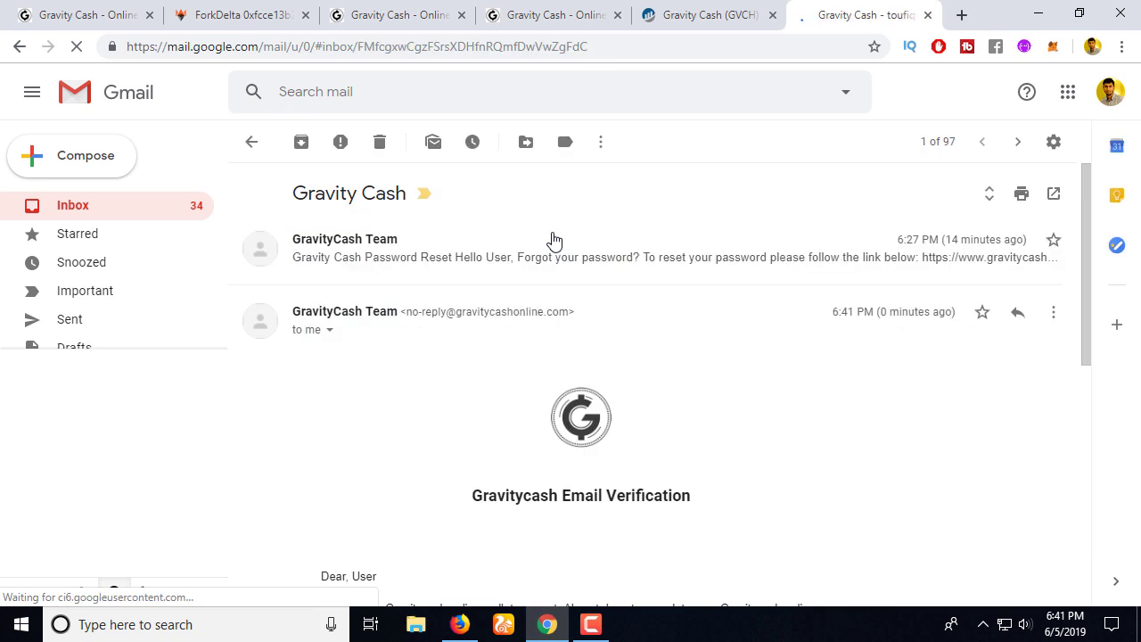
{"action": "left_click_drag", "start_coordinate": [1083, 303], "coordinate": [1079, 450]}
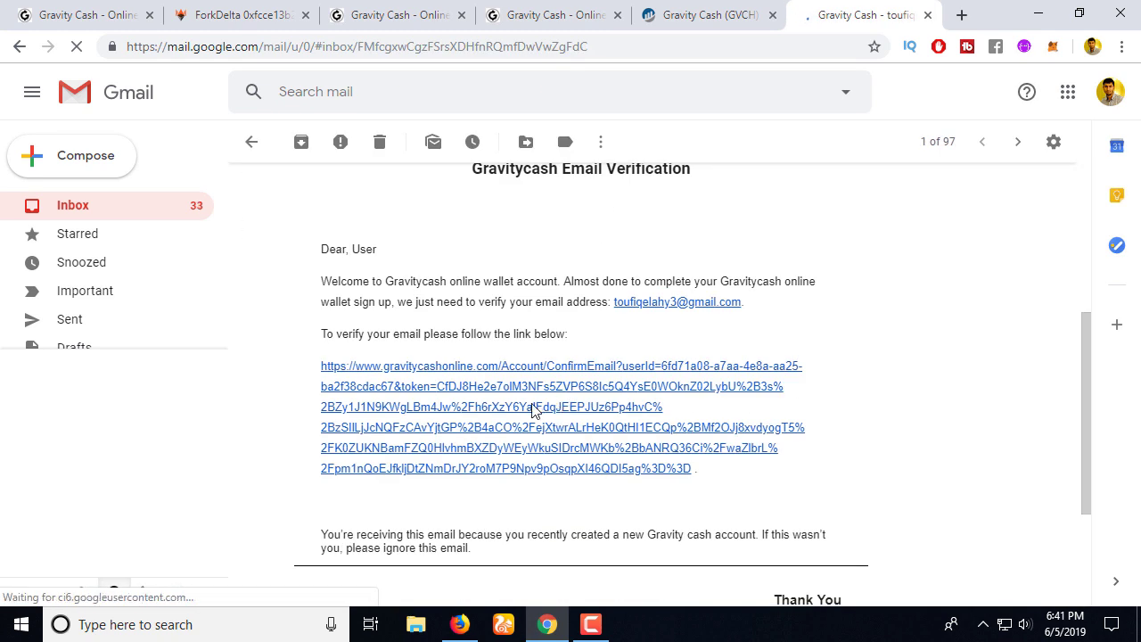
{"action": "left_click", "coordinate": [397, 405]}
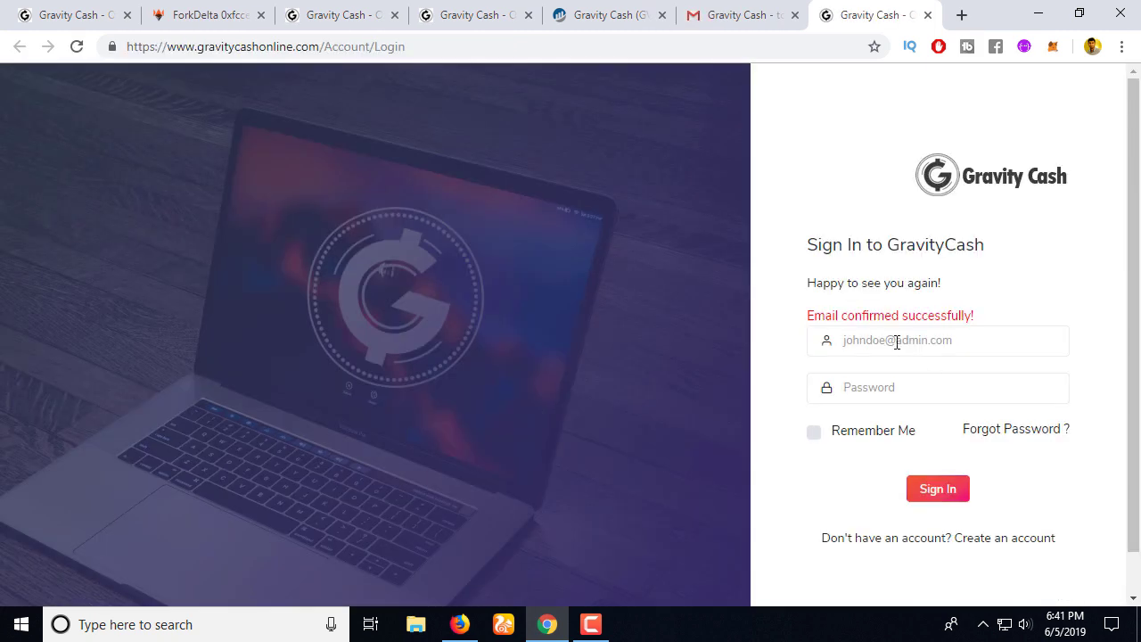
Step: Sign in to the wallet with the saved email and password, keeping Remember Me on
{"action": "left_click", "coordinate": [896, 343]}
{"action": "left_click", "coordinate": [890, 415]}
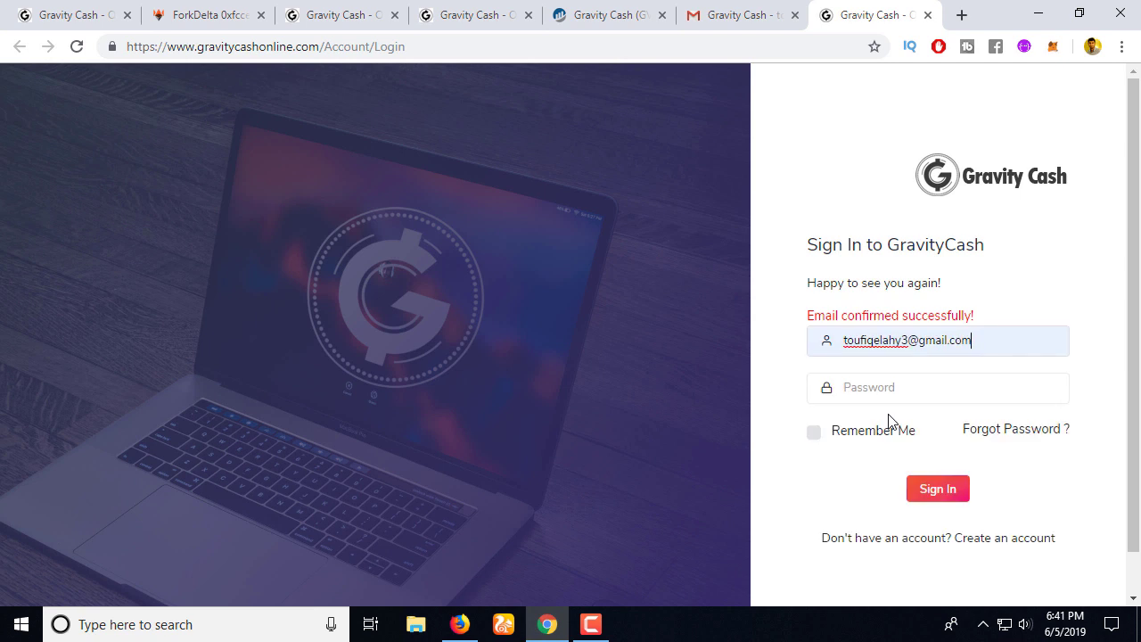
{"action": "key", "text": "ctrl+v"}
{"action": "left_click", "coordinate": [861, 435]}
{"action": "left_click", "coordinate": [925, 493]}
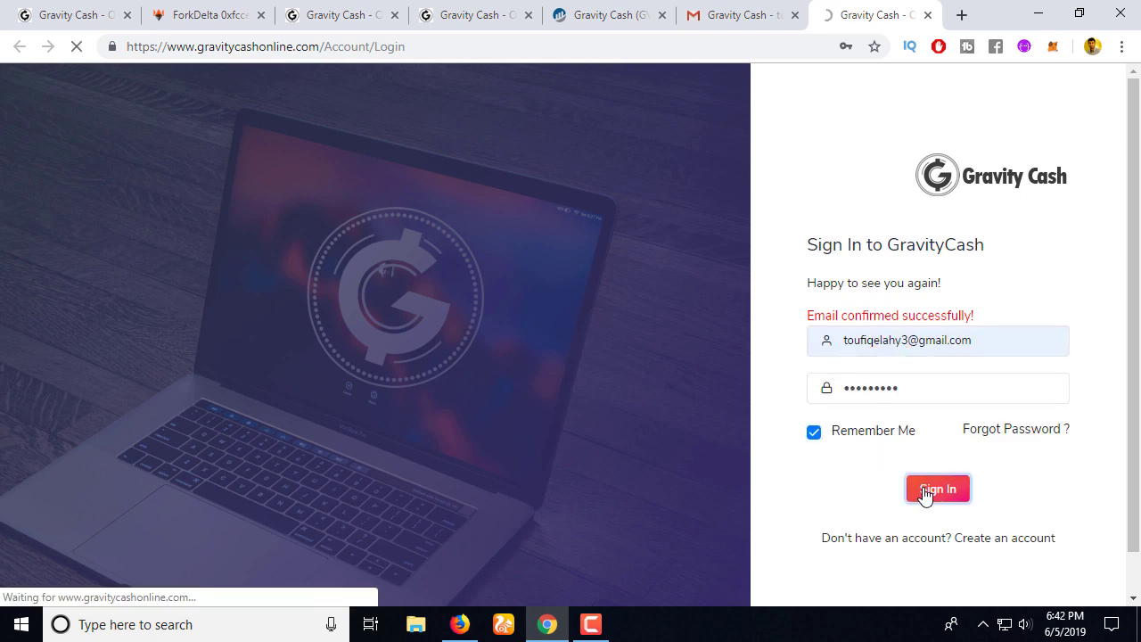
{"action": "left_click", "coordinate": [874, 75]}
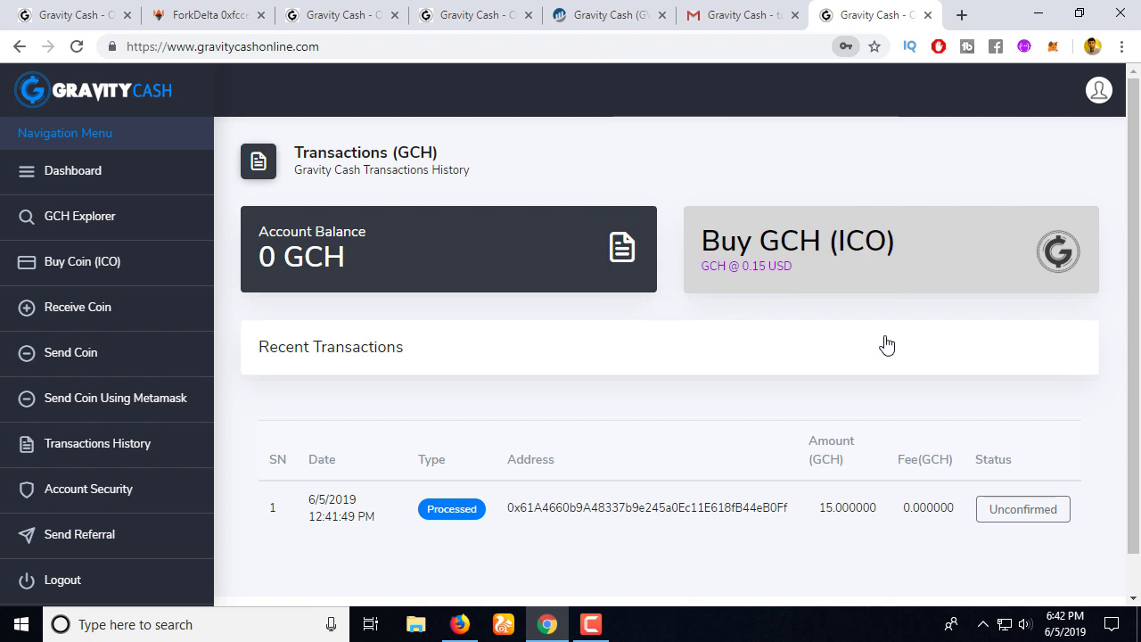
Step: Review the unconfirmed 15.000000 GCH transaction and the wallet's receiving address
{"action": "double_click", "coordinate": [846, 508]}
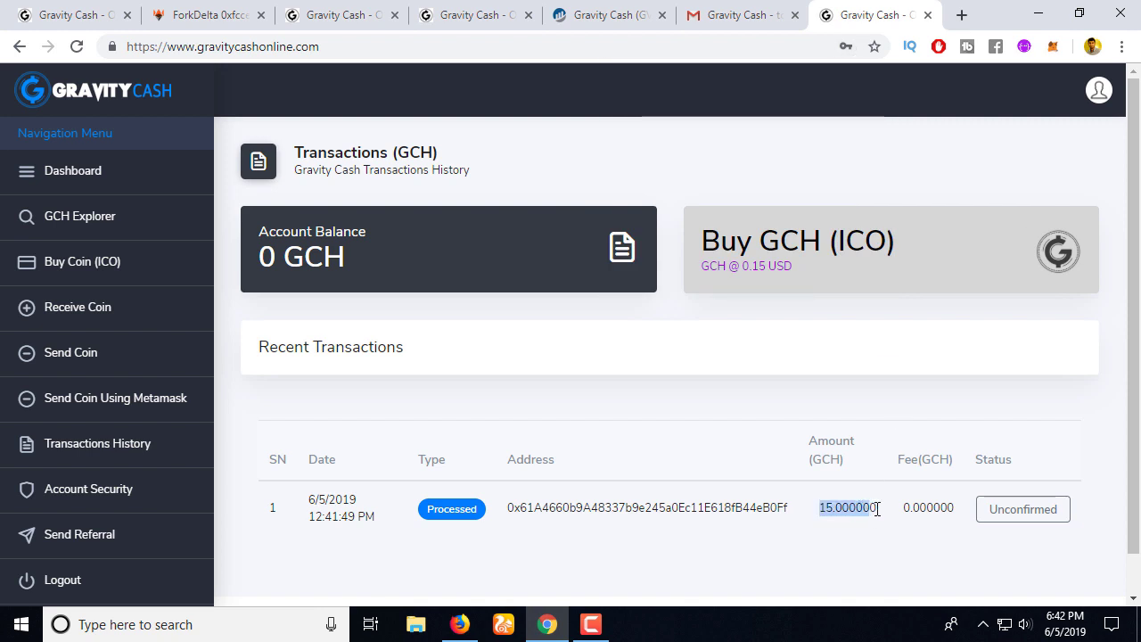
{"action": "left_click_drag", "start_coordinate": [311, 499], "coordinate": [631, 545]}
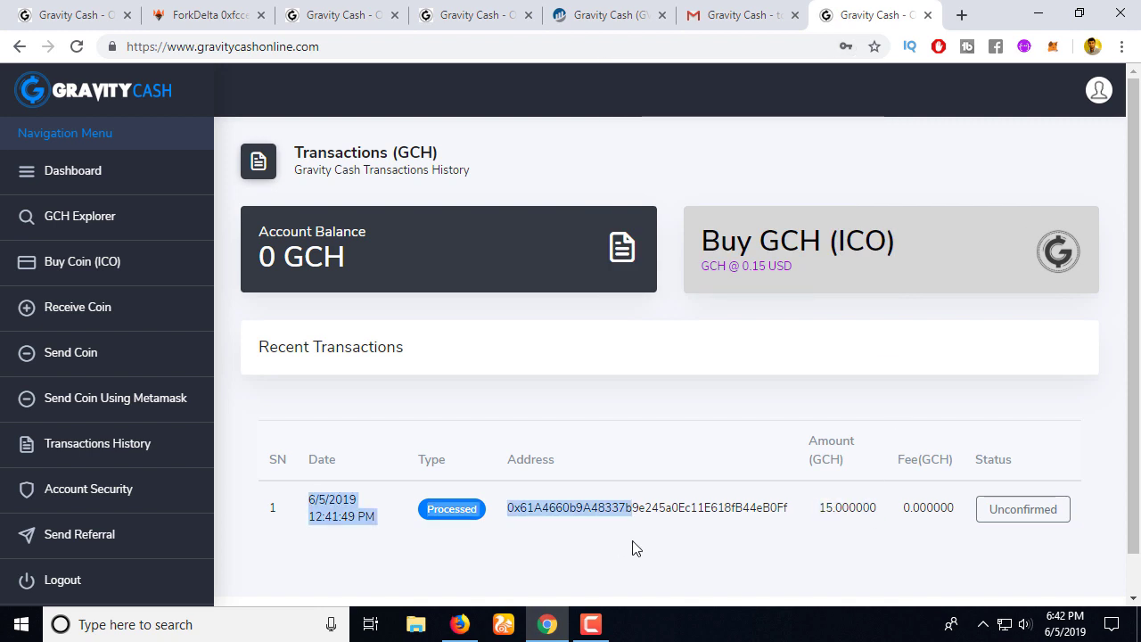
{"action": "left_click", "coordinate": [977, 533]}
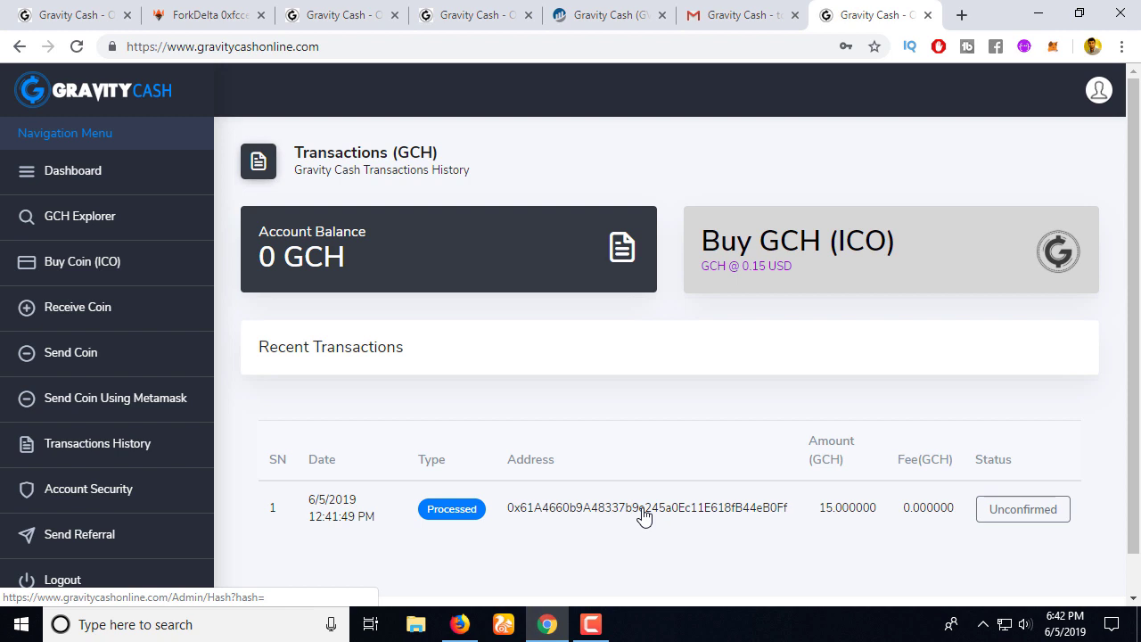
{"action": "left_click", "coordinate": [140, 323]}
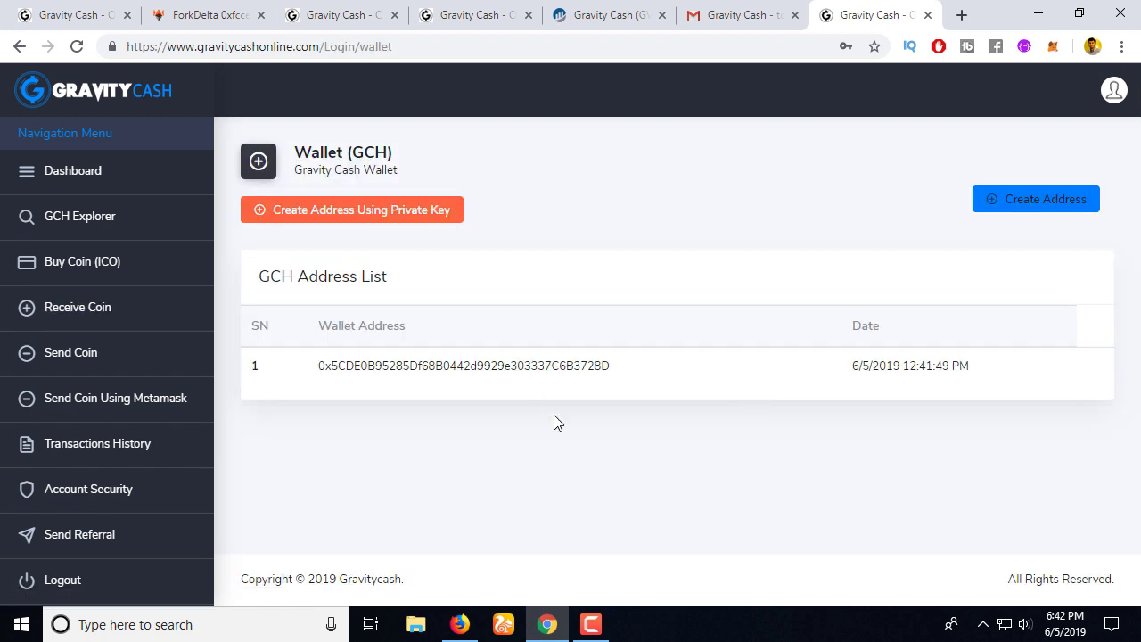
{"action": "left_click", "coordinate": [145, 179]}
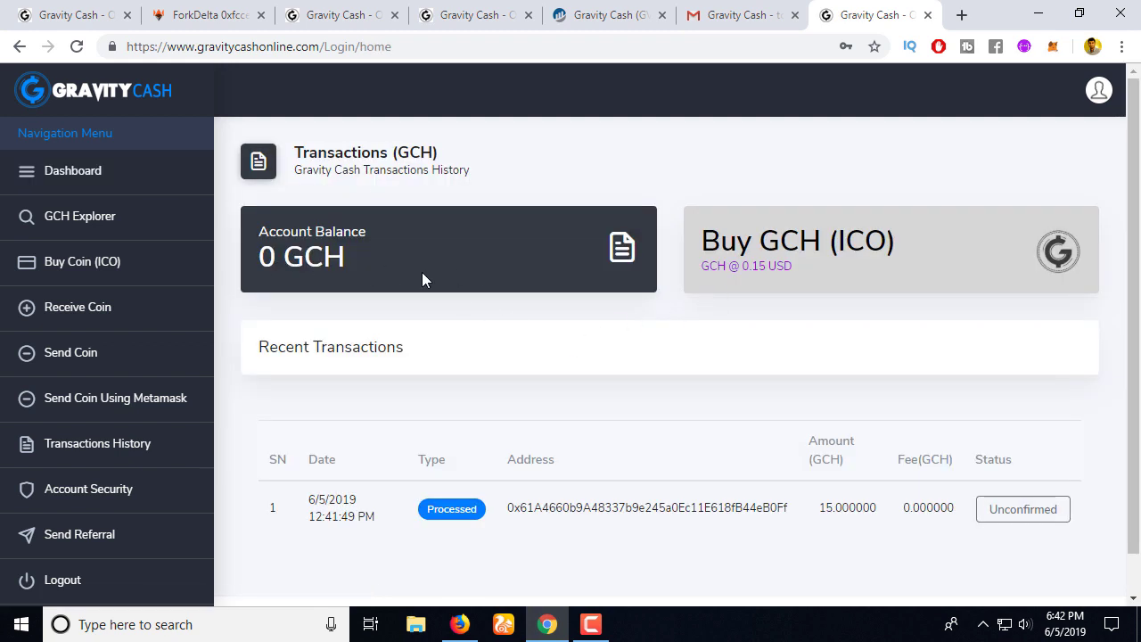
Step: Inspect the listed transaction's details in the GCH blockchain explorer
{"action": "left_click", "coordinate": [115, 221]}
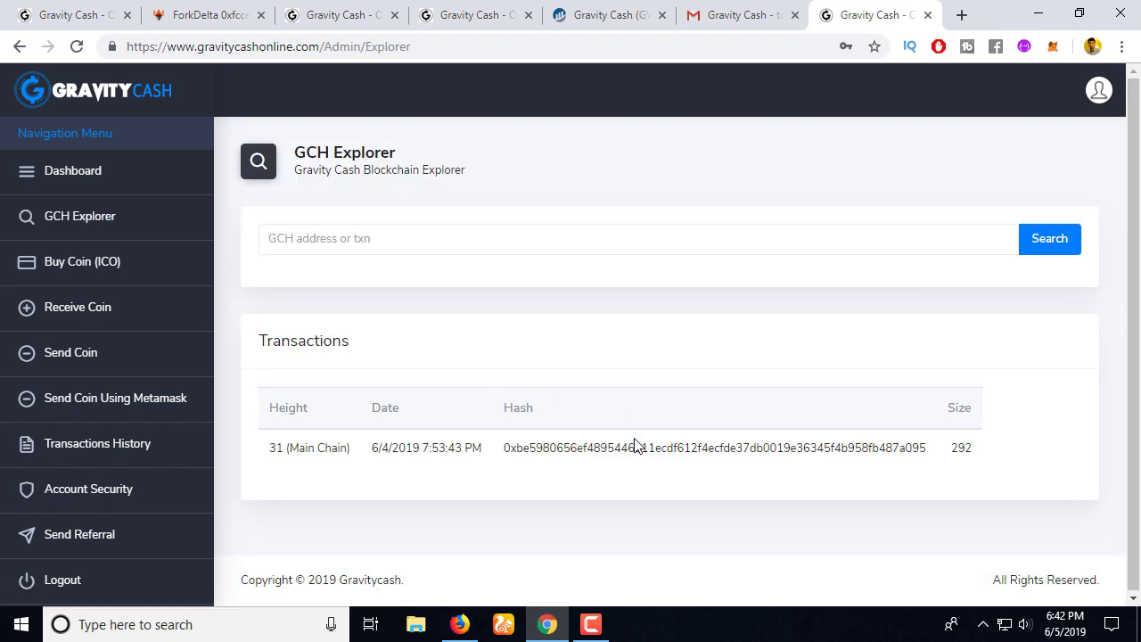
{"action": "left_click", "coordinate": [640, 454]}
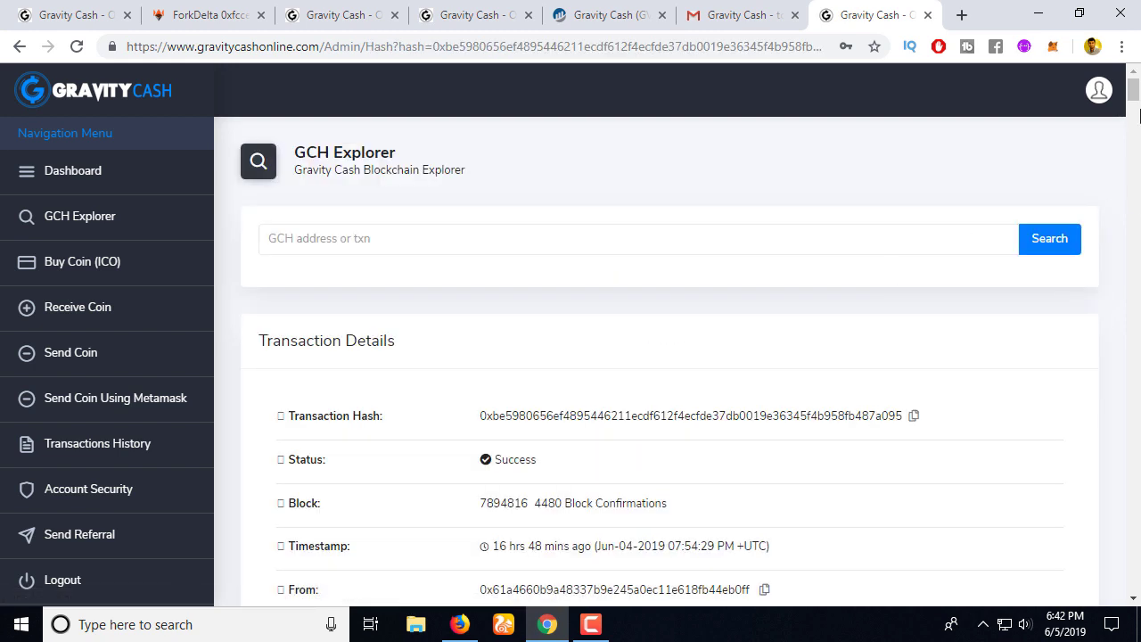
{"action": "left_click_drag", "start_coordinate": [1138, 94], "coordinate": [1134, 152]}
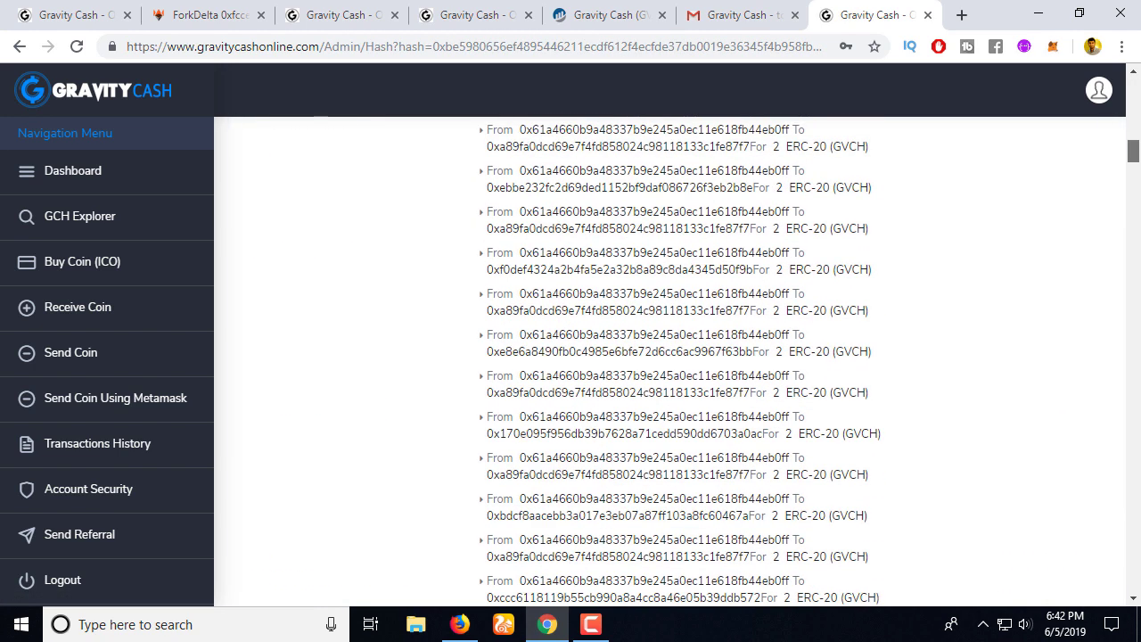
{"action": "left_click", "coordinate": [107, 261]}
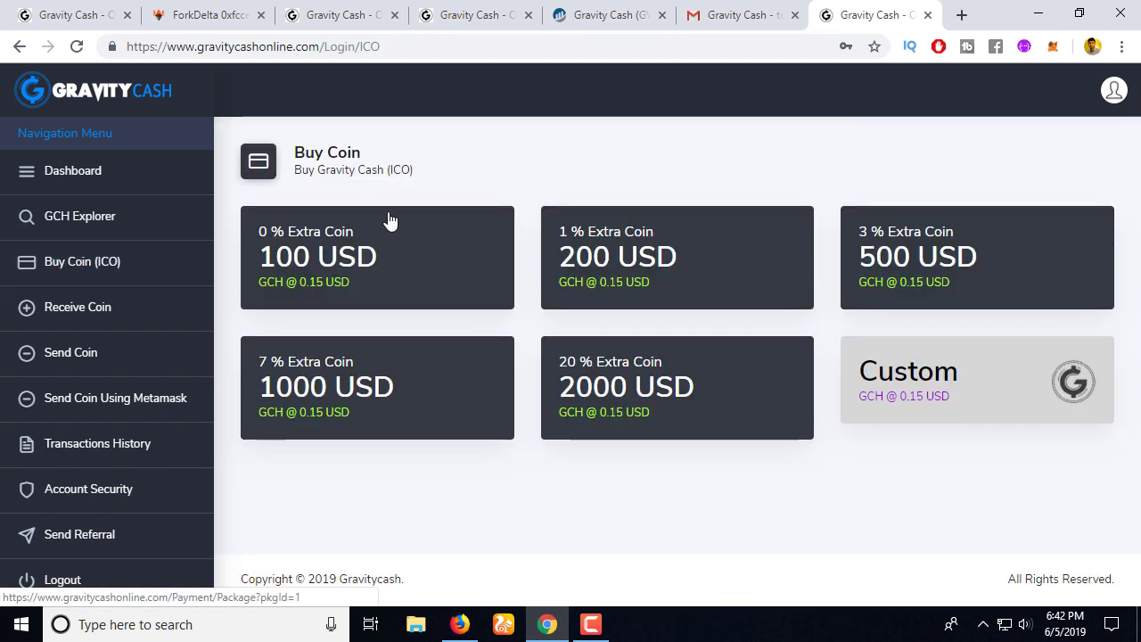
Step: Submit a purchase of the 100 USD package paid with Ethereum
{"action": "left_click", "coordinate": [392, 256]}
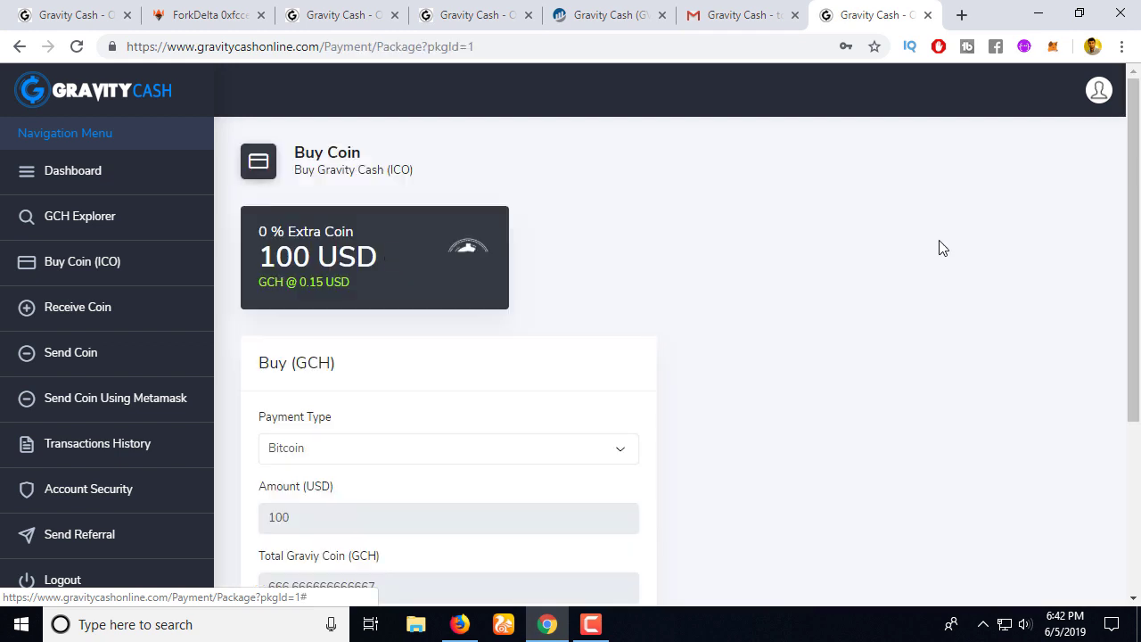
{"action": "scroll", "coordinate": [554, 280], "scroll_direction": "down", "scroll_amount": 3}
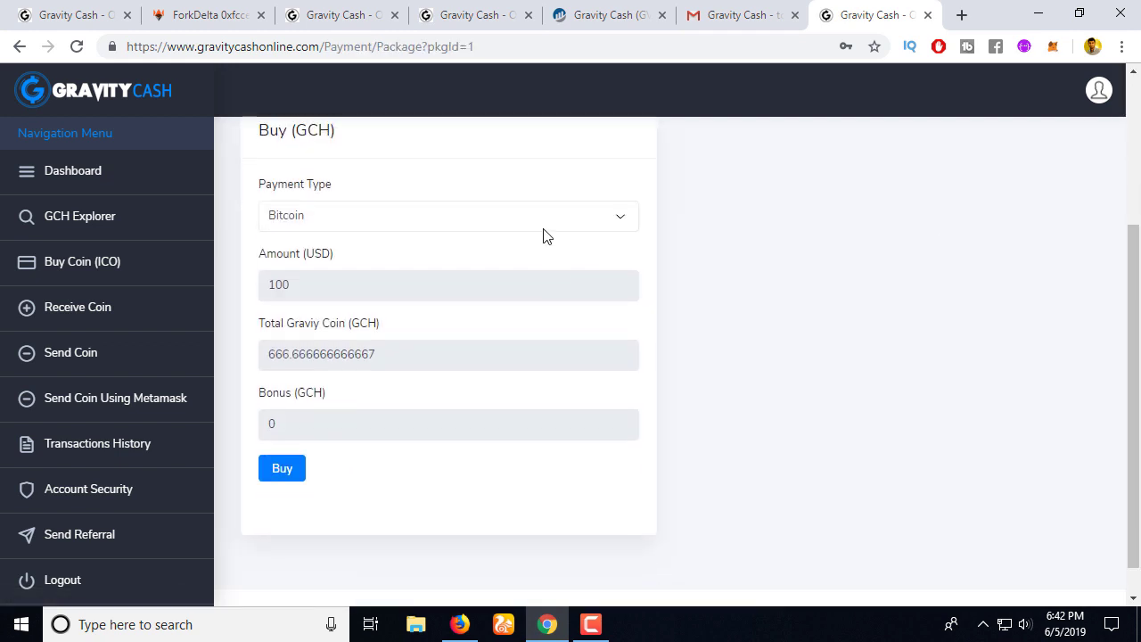
{"action": "left_click", "coordinate": [543, 227]}
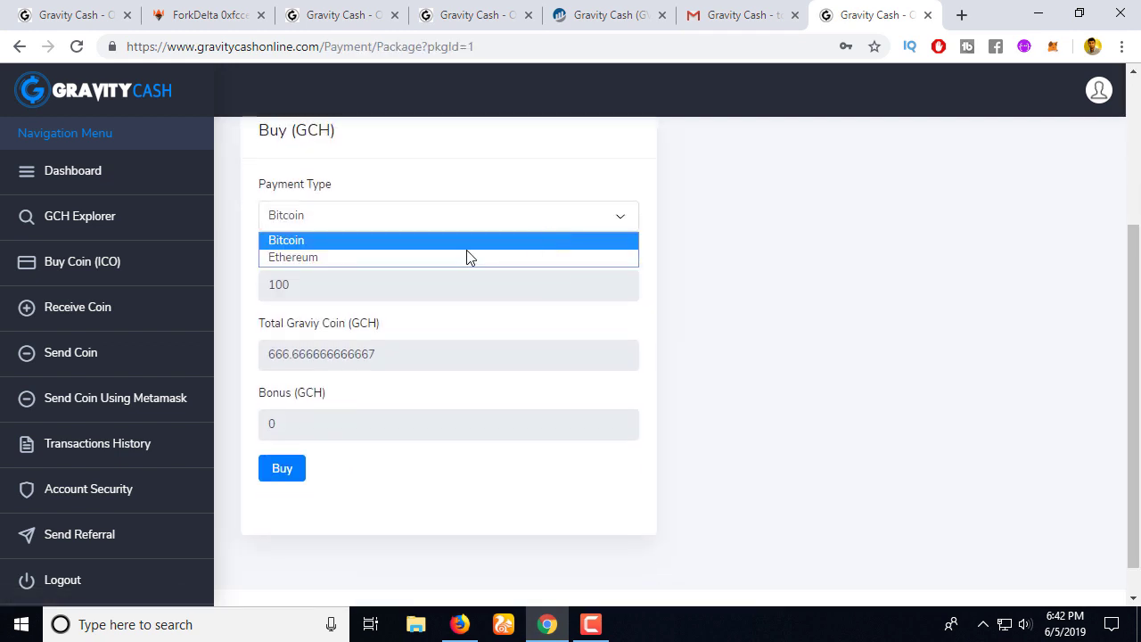
{"action": "left_click", "coordinate": [392, 258]}
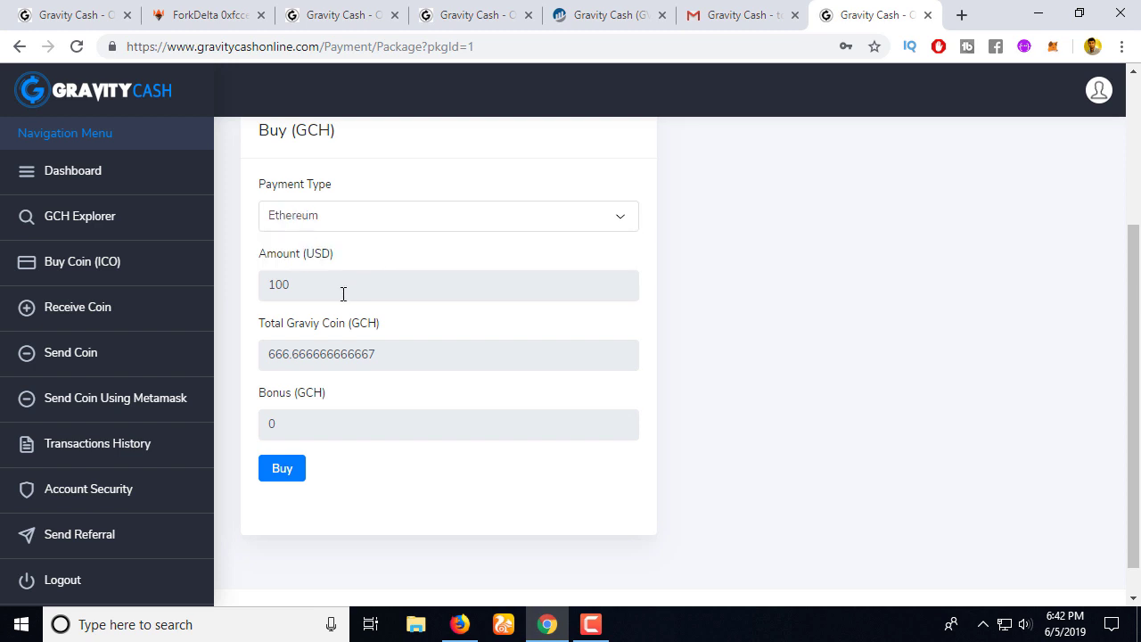
{"action": "left_click", "coordinate": [291, 470]}
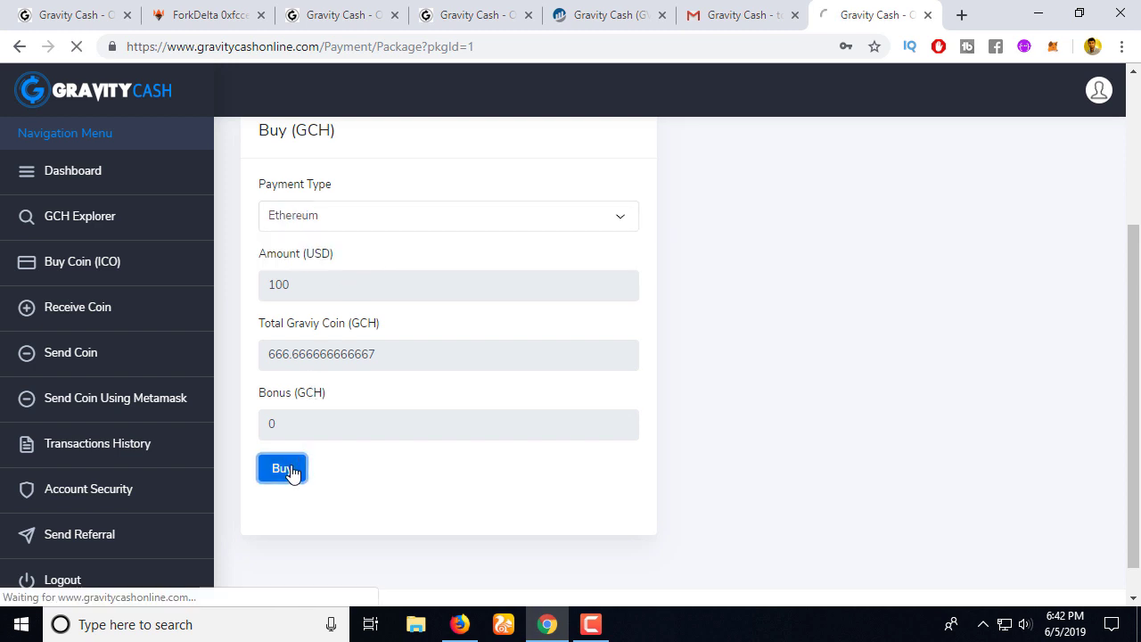
Step: Review the payment page's 0.40746833 ETH total and select the send-to deposit address
{"action": "scroll", "coordinate": [751, 261], "scroll_direction": "down", "scroll_amount": 2}
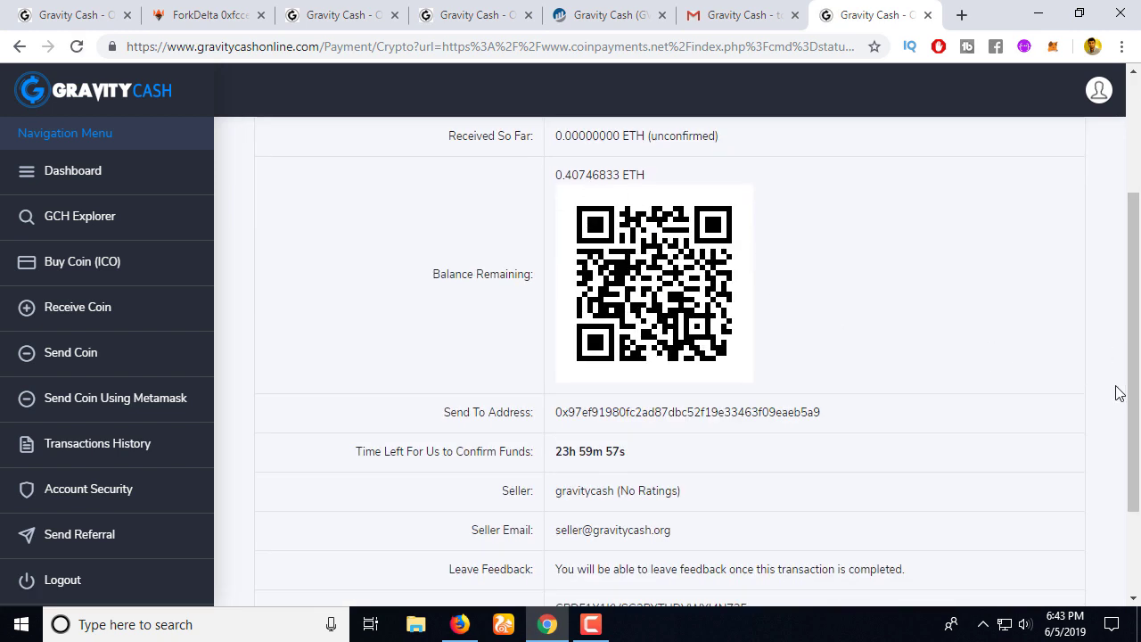
{"action": "left_click_drag", "start_coordinate": [1131, 387], "coordinate": [1139, 279]}
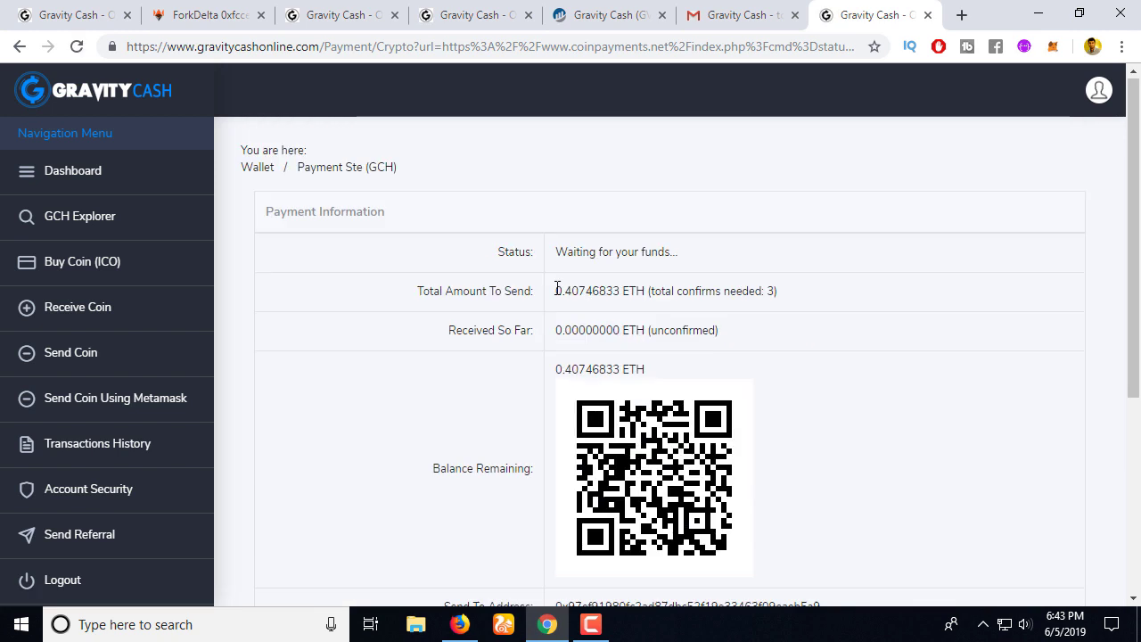
{"action": "left_click_drag", "start_coordinate": [556, 290], "coordinate": [644, 289]}
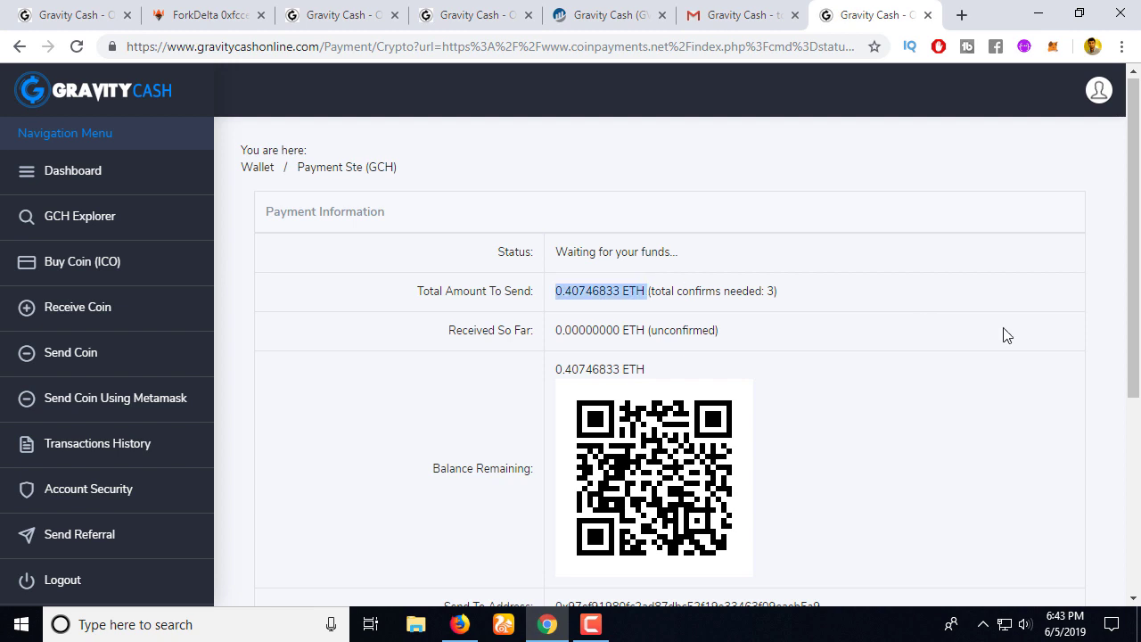
{"action": "left_click_drag", "start_coordinate": [1133, 330], "coordinate": [1133, 468]}
{"action": "double_click", "coordinate": [700, 375]}
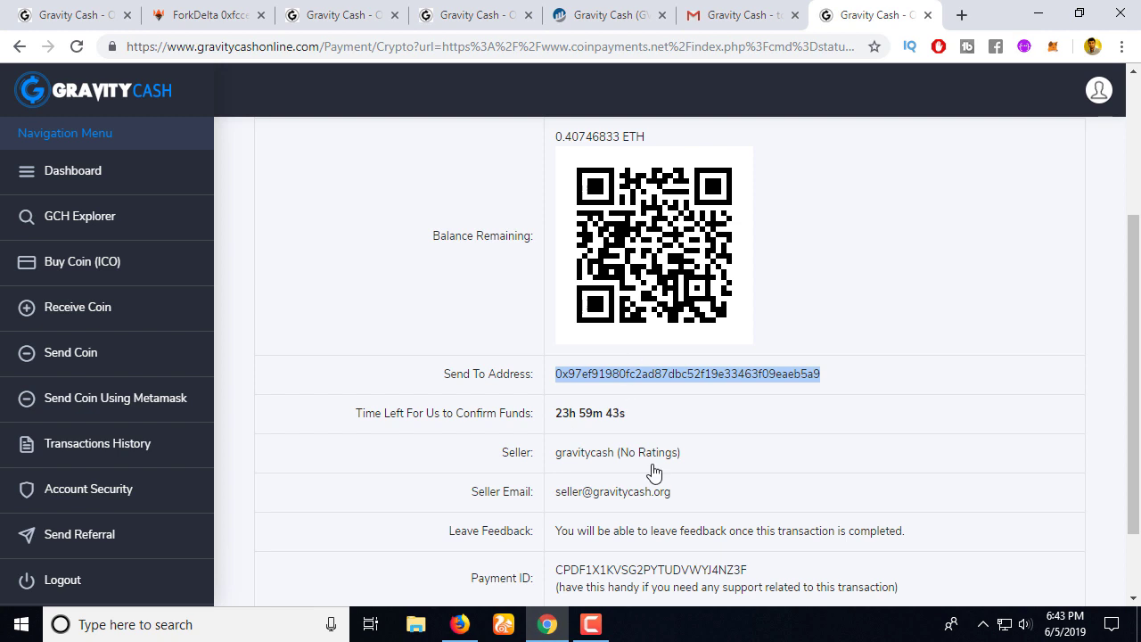
{"action": "scroll", "coordinate": [668, 375], "scroll_direction": "down", "scroll_amount": 1}
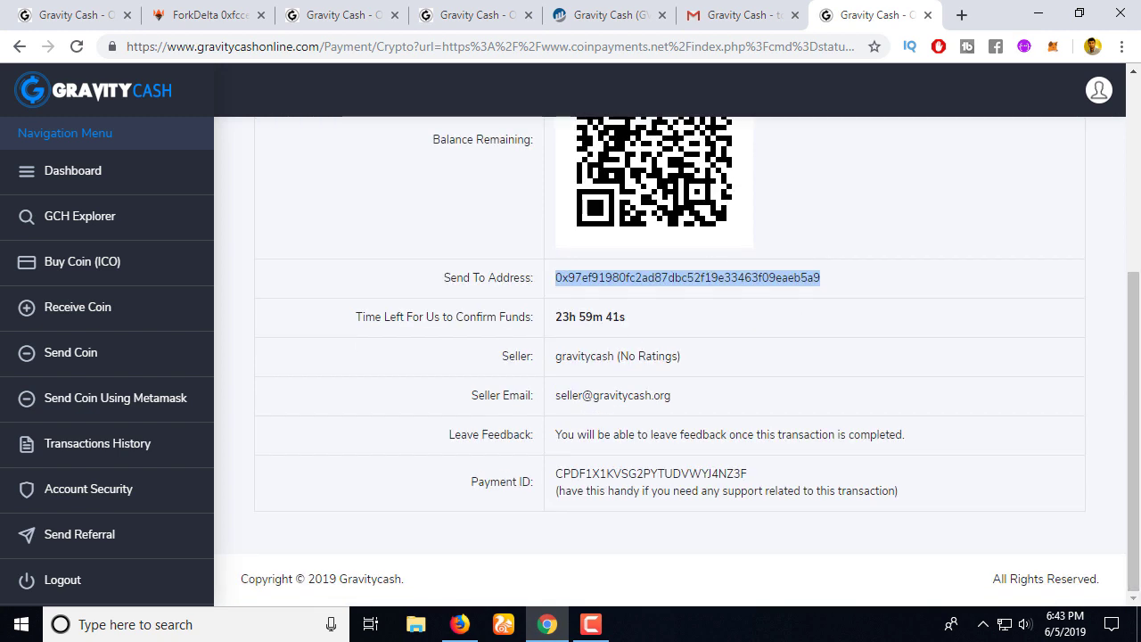
{"action": "scroll", "coordinate": [668, 375], "scroll_direction": "up", "scroll_amount": 4}
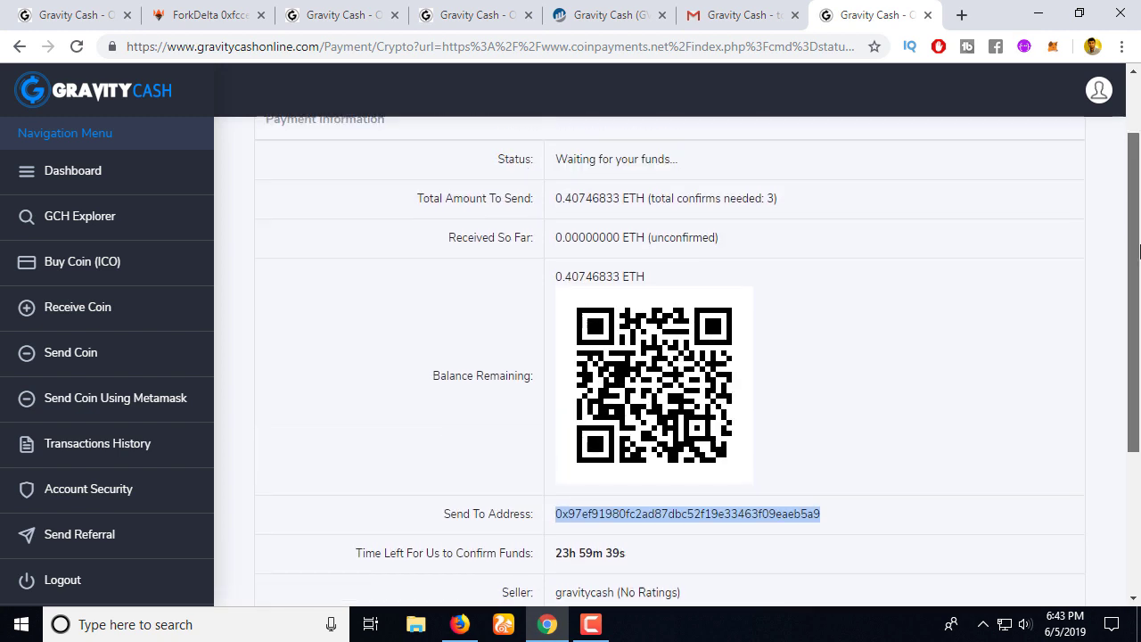
{"action": "scroll", "coordinate": [668, 375], "scroll_direction": "down", "scroll_amount": 3}
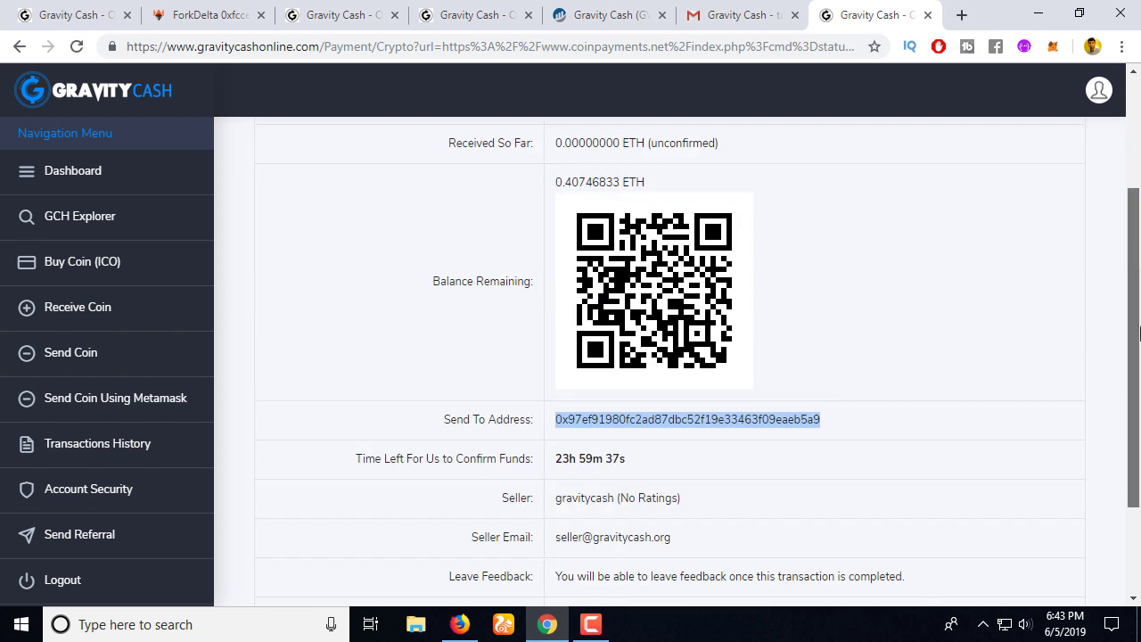
{"action": "scroll", "coordinate": [669, 375], "scroll_direction": "down", "scroll_amount": 1}
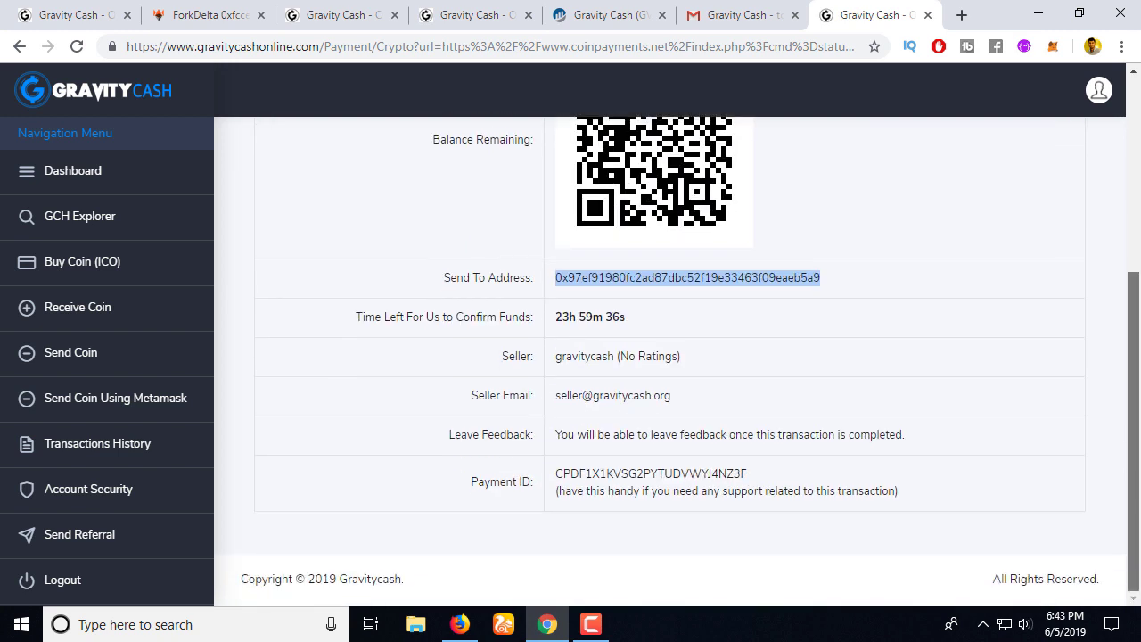
Step: Check the GCH wallet address list, the 0 GCH transaction history, and the referral page
{"action": "left_click", "coordinate": [92, 330]}
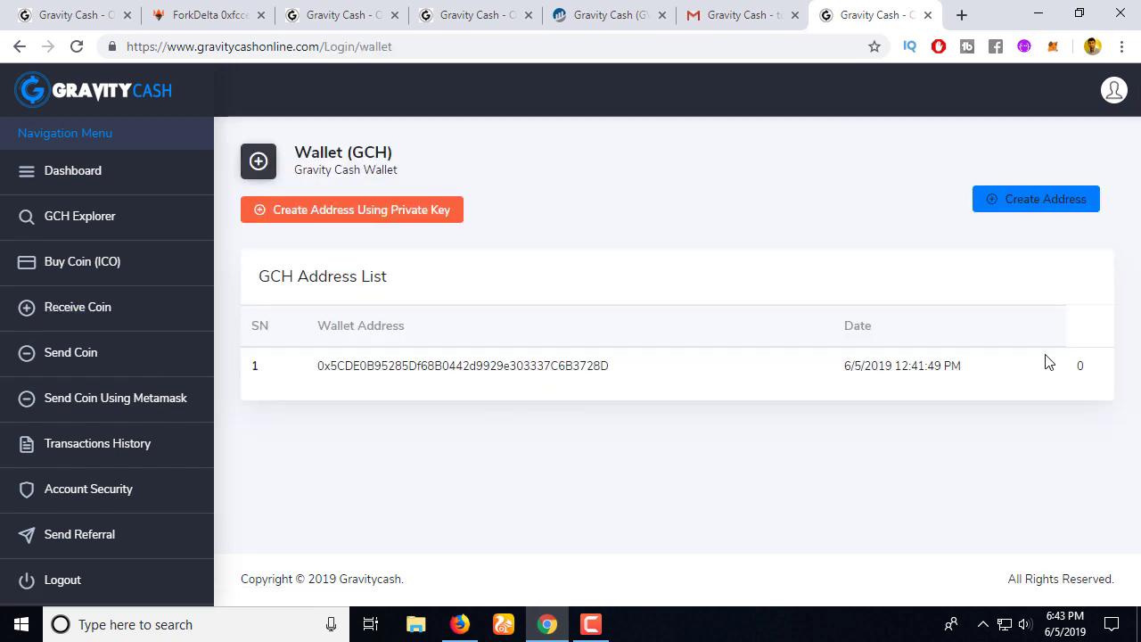
{"action": "left_click", "coordinate": [141, 445]}
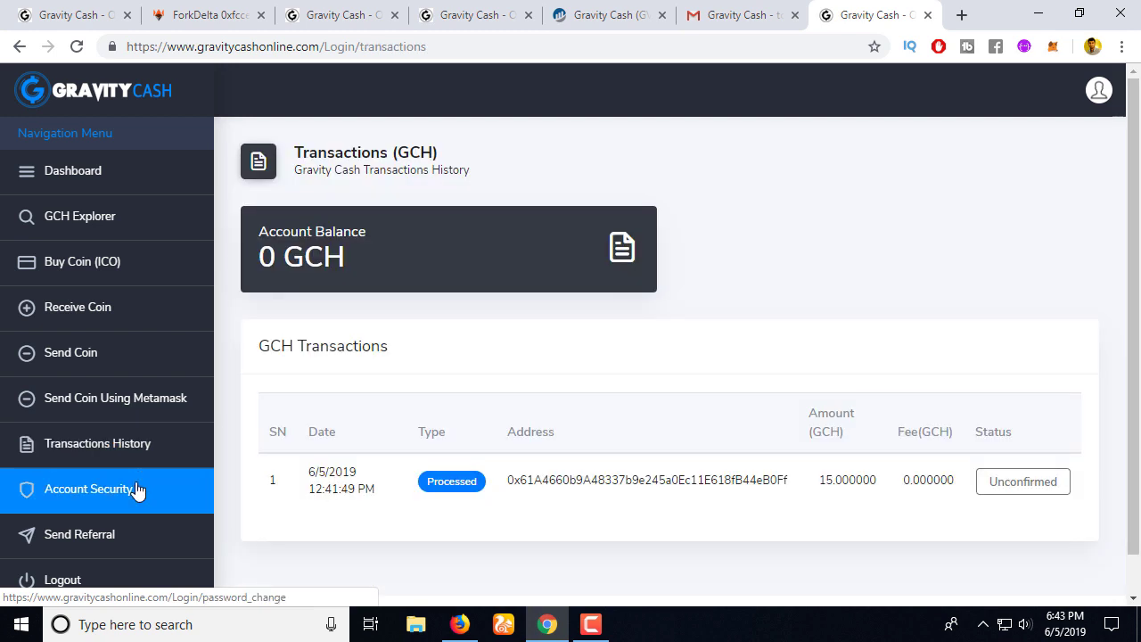
{"action": "left_click", "coordinate": [115, 535]}
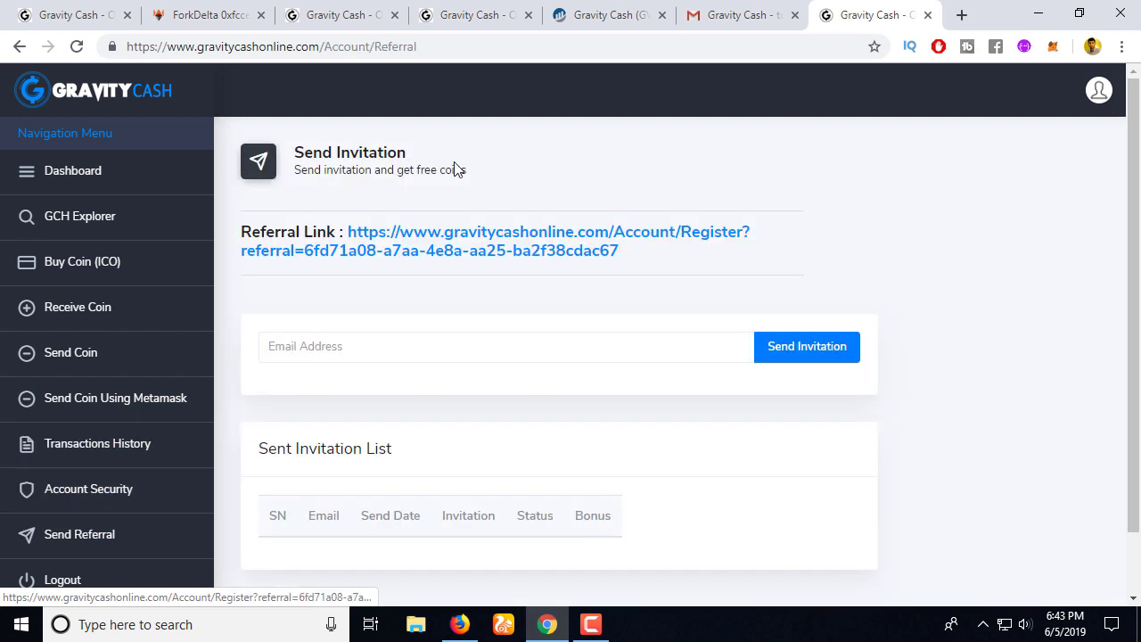
Step: Glance at the ForkDelta tab and end on the Gravitycash verification email
{"action": "left_click", "coordinate": [221, 7]}
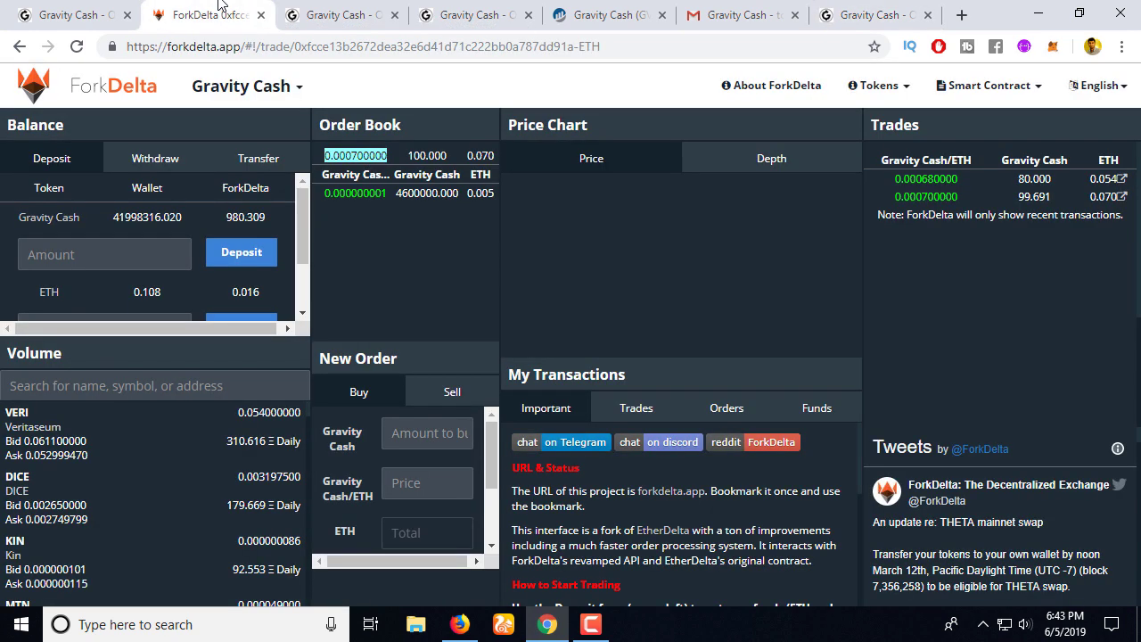
{"action": "left_click", "coordinate": [776, 13]}
{"action": "left_click", "coordinate": [845, 7]}
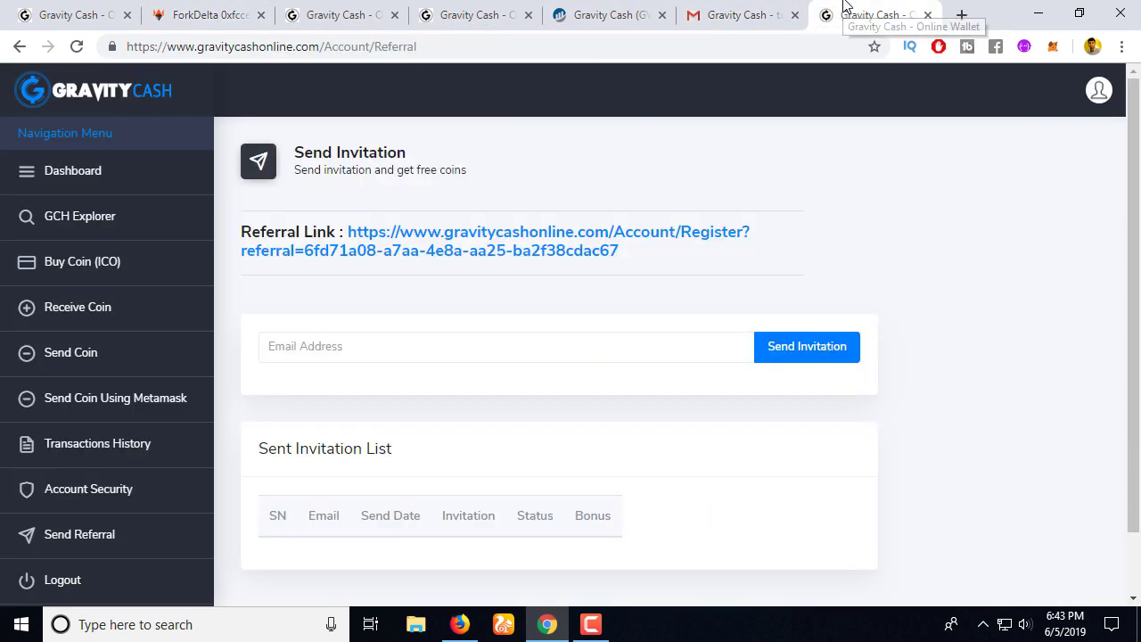
{"action": "left_click", "coordinate": [772, 6]}
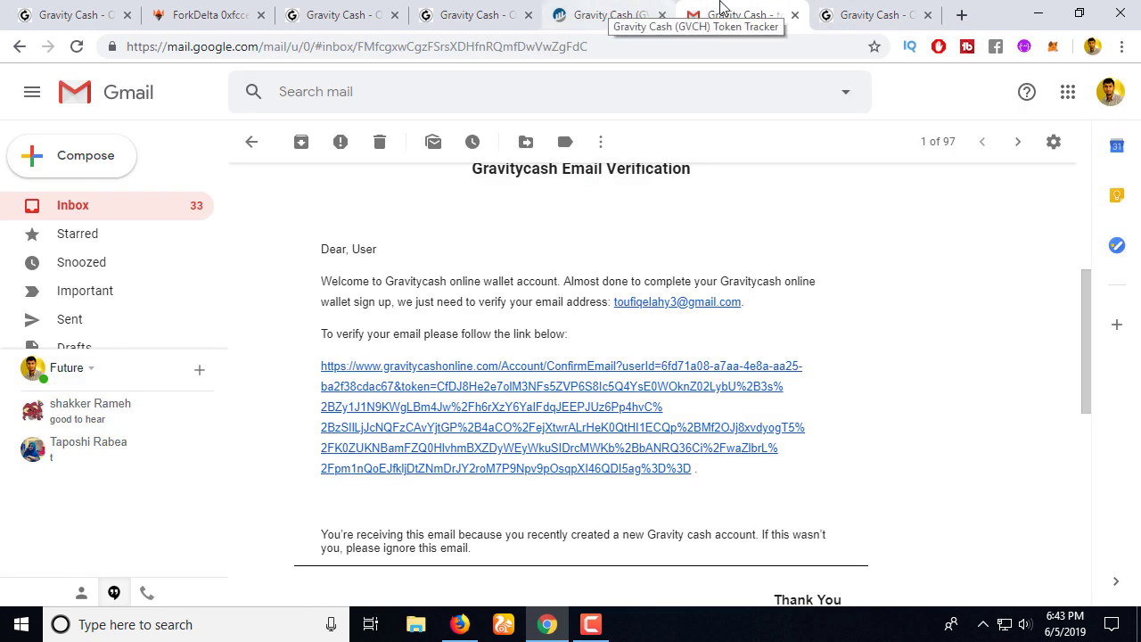
Step: Close the Gmail tab and reload the Send Referral page with F5
{"action": "left_click", "coordinate": [794, 15]}
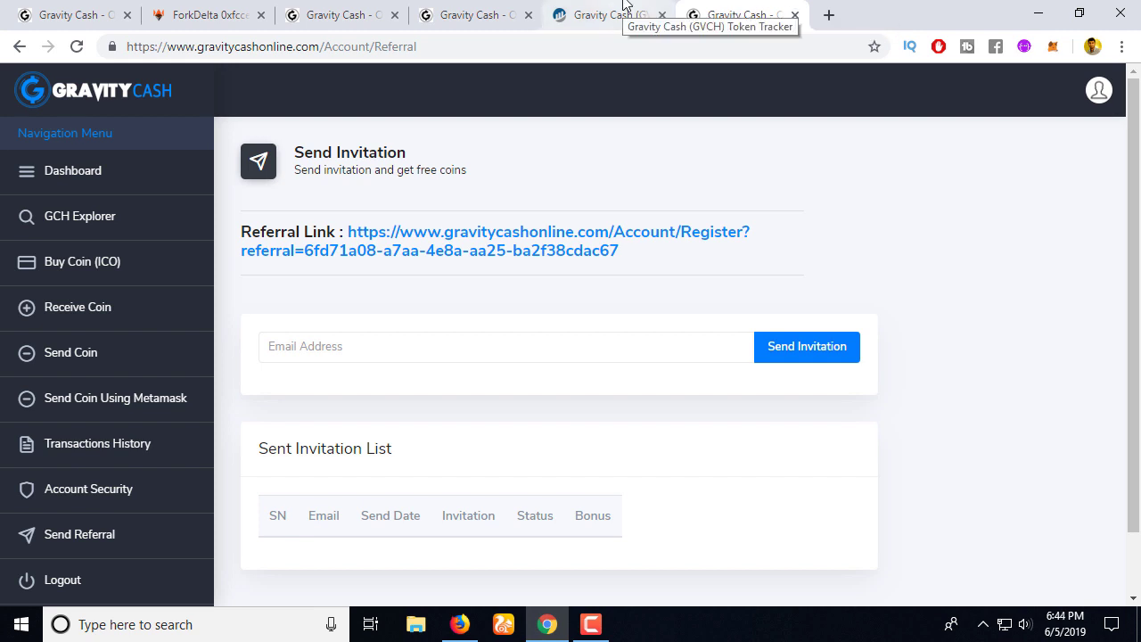
{"action": "key", "text": "F5"}
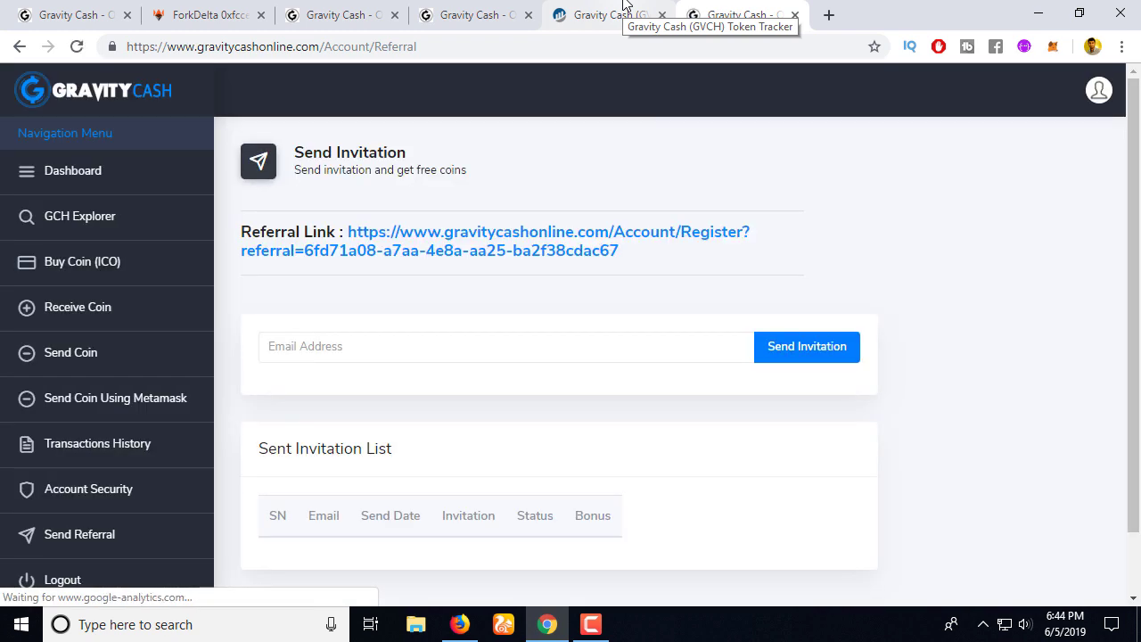
Step: On Etherscan's Gravity Cash tracker, check the 42,000,000 GVCH total supply
{"action": "left_click", "coordinate": [624, 4]}
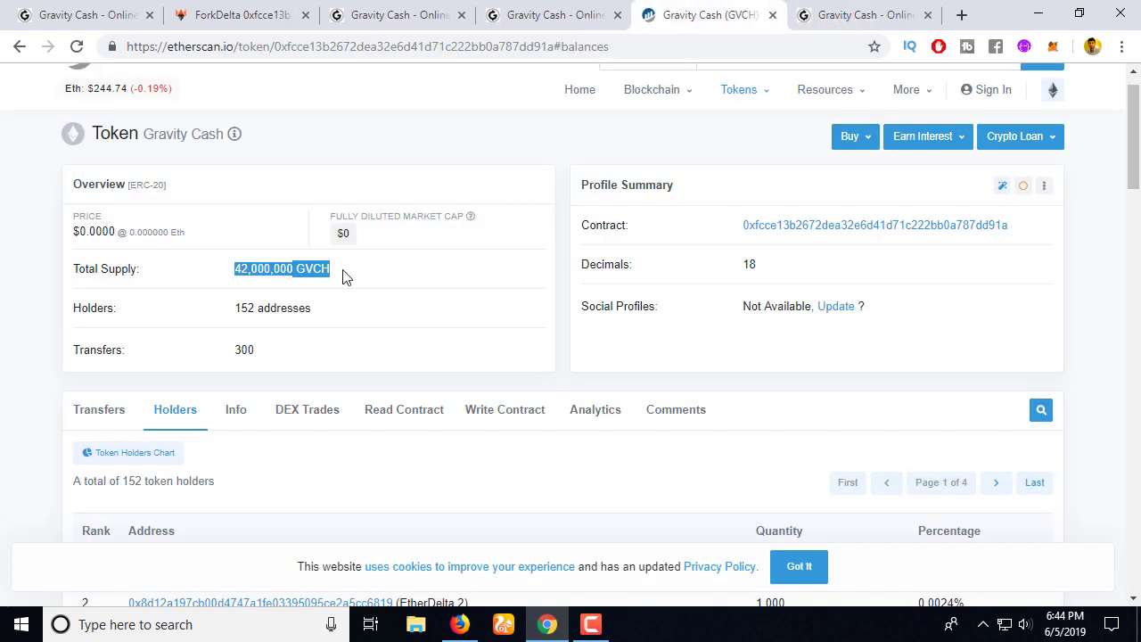
{"action": "left_click_drag", "start_coordinate": [350, 276], "coordinate": [236, 271]}
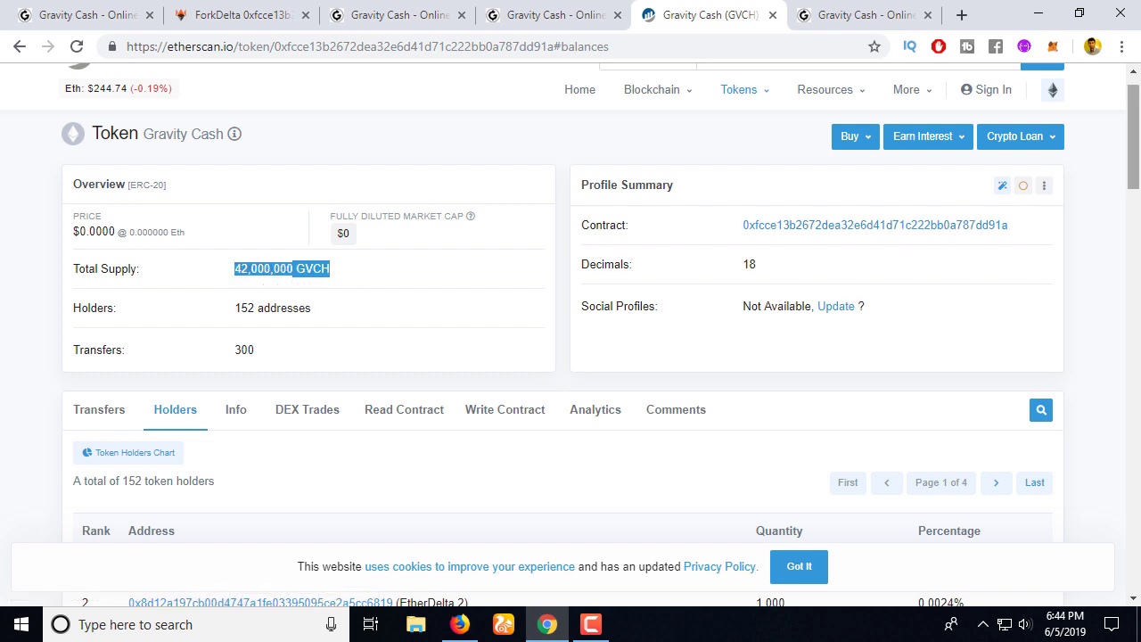
{"action": "left_click_drag", "start_coordinate": [1135, 180], "coordinate": [1135, 196]}
{"action": "scroll", "coordinate": [1135, 179], "scroll_direction": "up", "scroll_amount": 2}
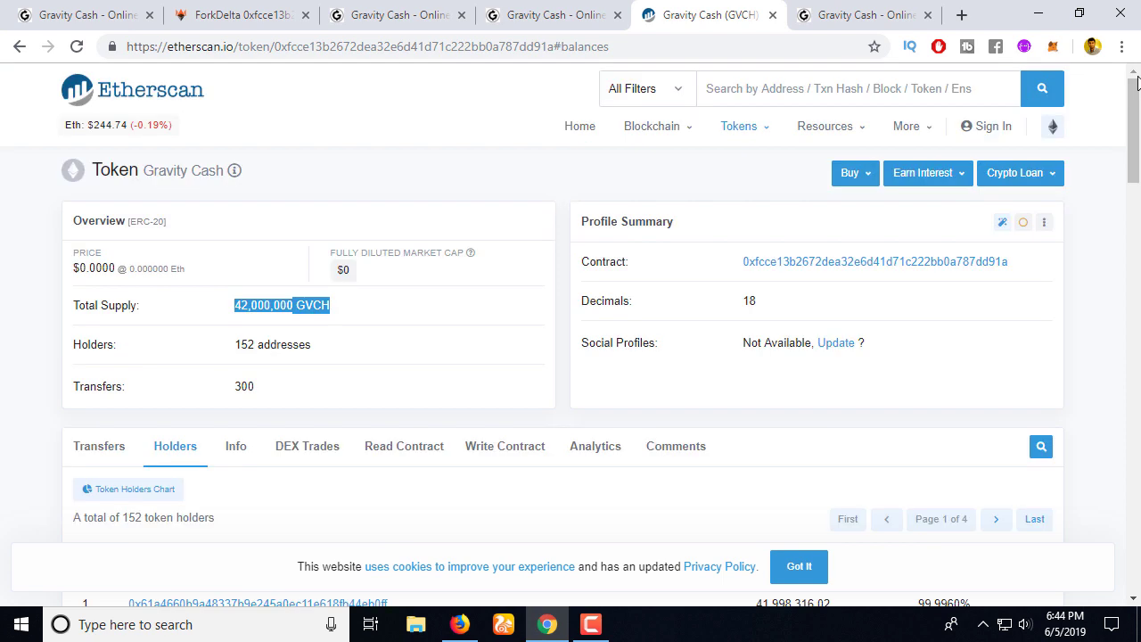
Step: In MetaMask, view the 41998316.020 GVCH token balance and start a GVCH send
{"action": "left_click", "coordinate": [1052, 49]}
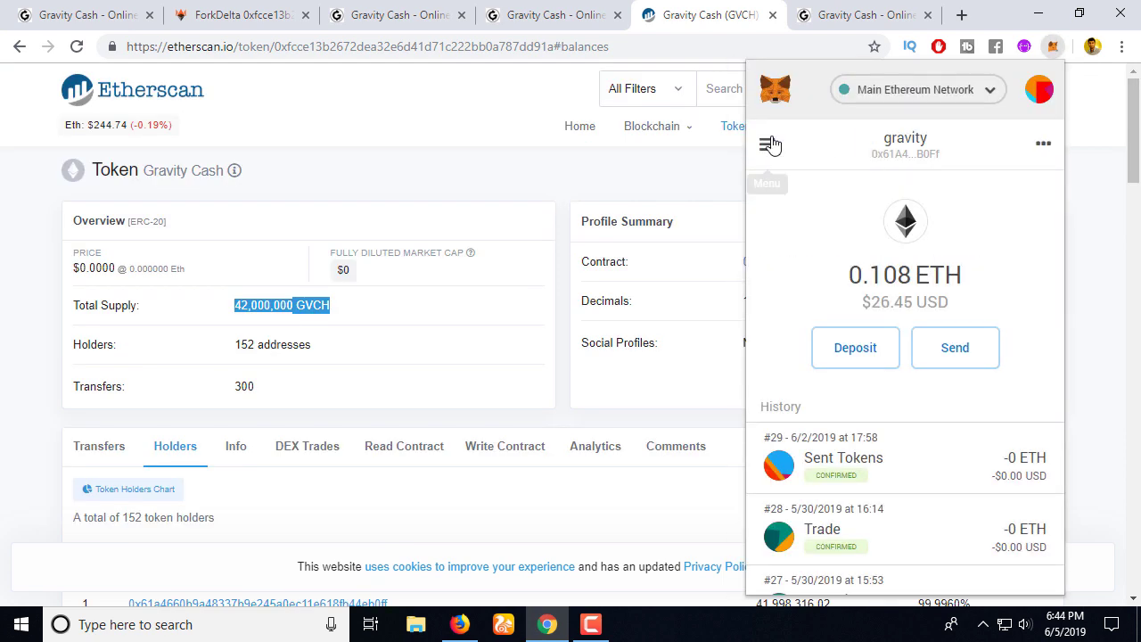
{"action": "left_click", "coordinate": [769, 145]}
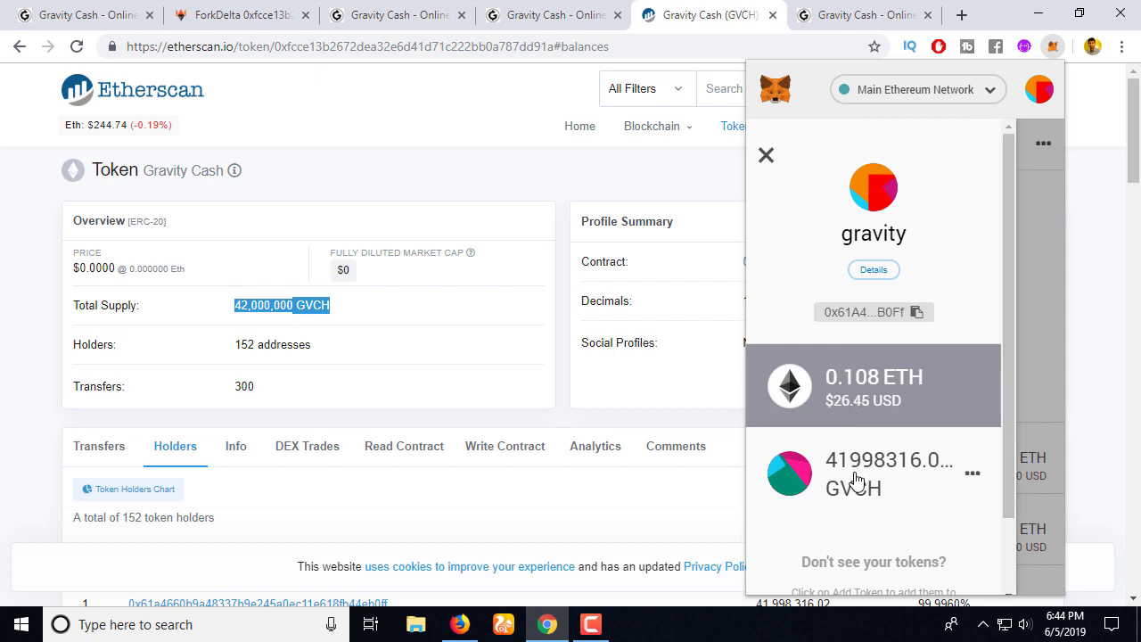
{"action": "left_click", "coordinate": [854, 488]}
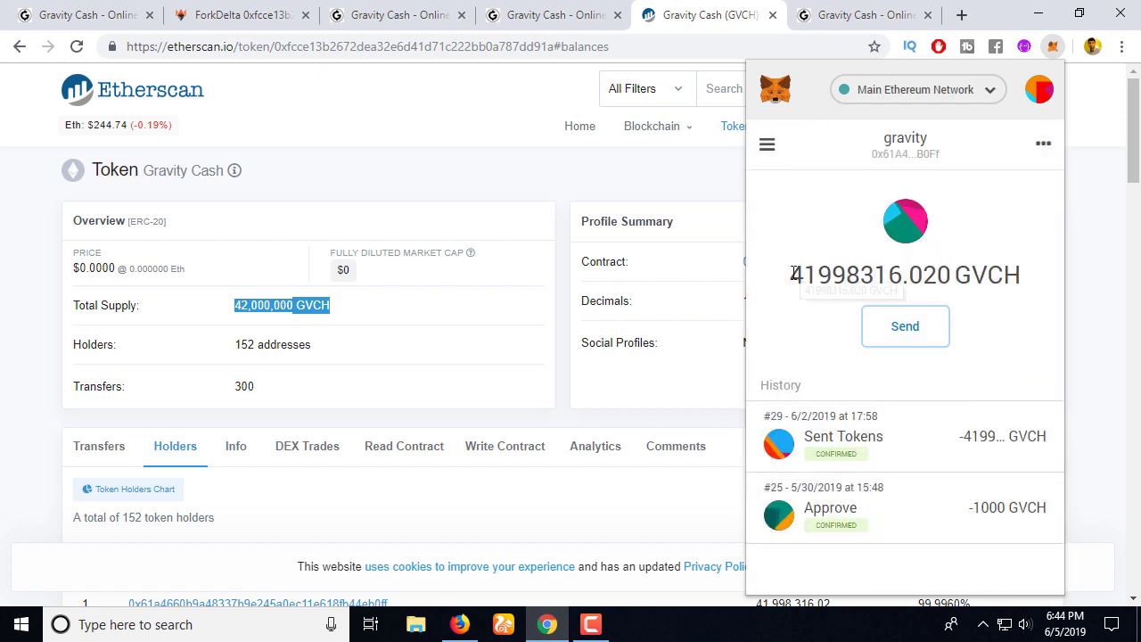
{"action": "left_click_drag", "start_coordinate": [791, 276], "coordinate": [977, 282]}
{"action": "left_click", "coordinate": [930, 328]}
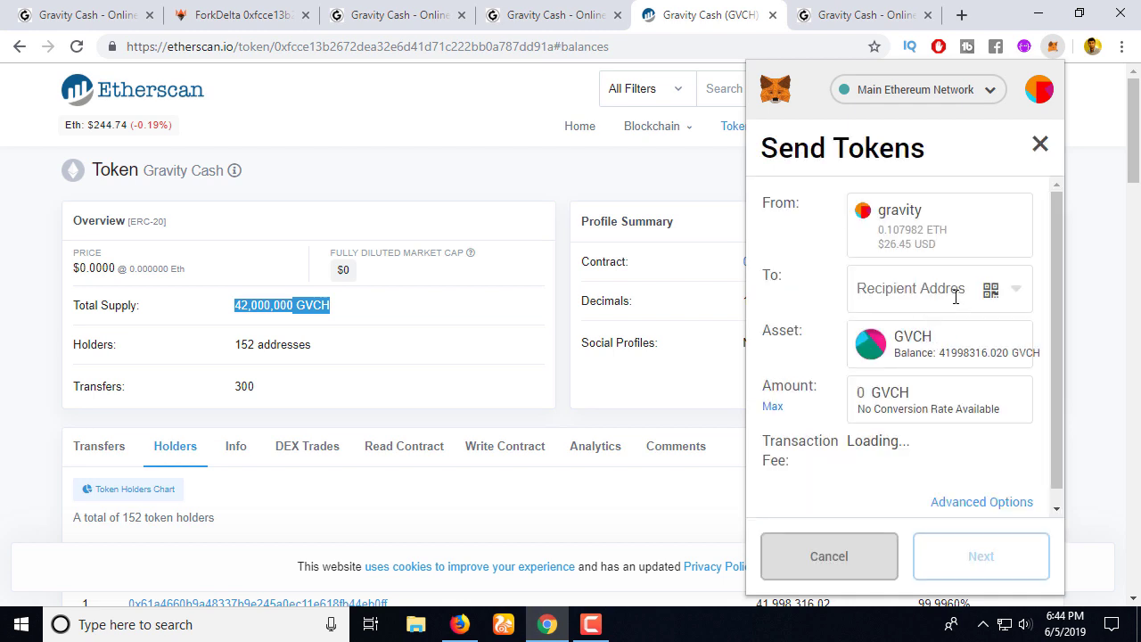
Step: Send 100 GVCH to Account 1 with the slow fee and view it on Etherscan
{"action": "left_click", "coordinate": [956, 297]}
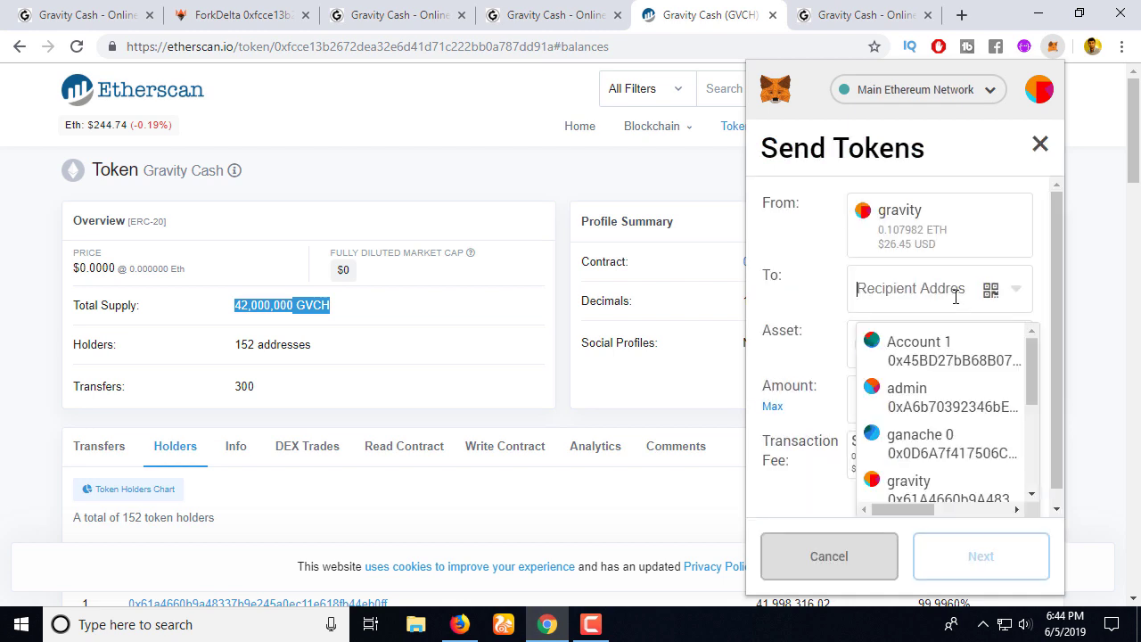
{"action": "left_click", "coordinate": [928, 354]}
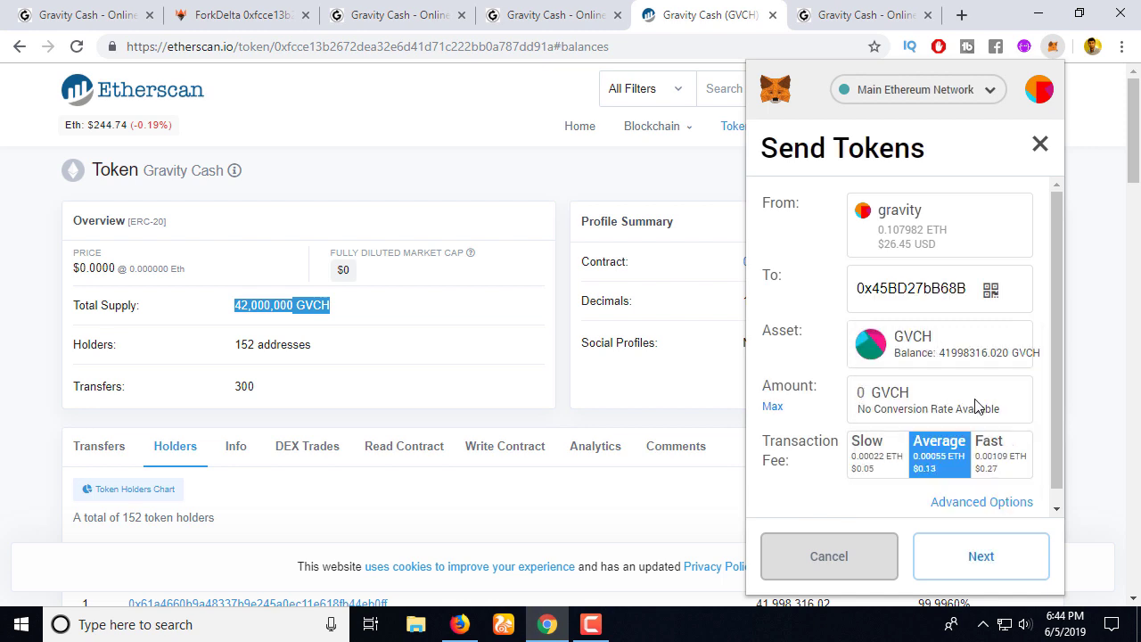
{"action": "type", "text": "100"}
{"action": "left_click", "coordinate": [878, 470]}
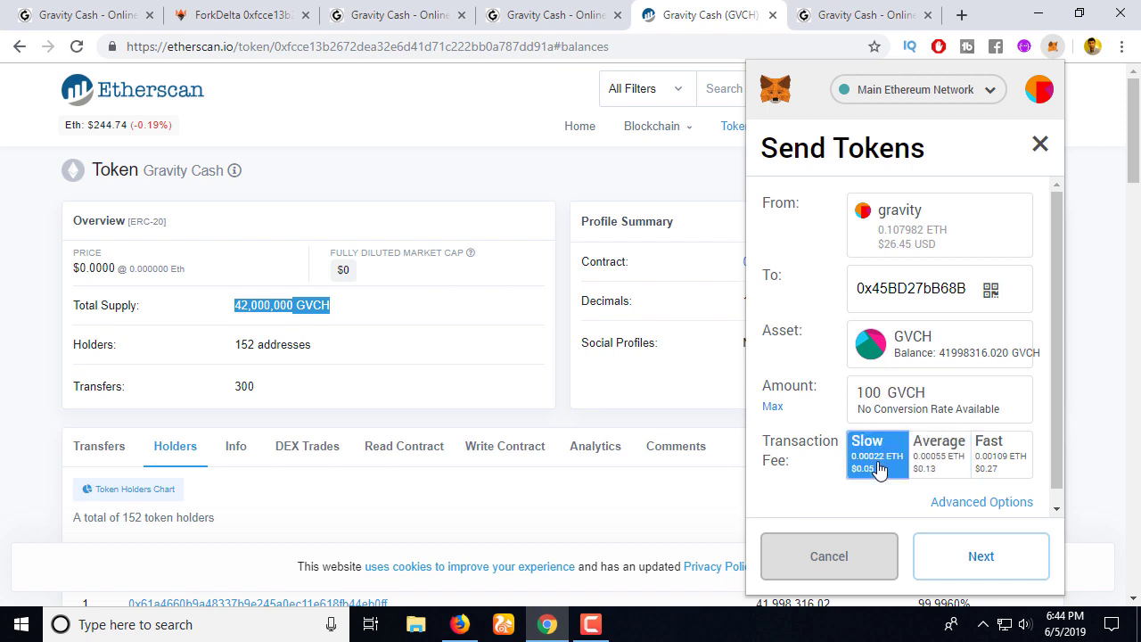
{"action": "left_click", "coordinate": [980, 556]}
{"action": "left_click", "coordinate": [981, 556]}
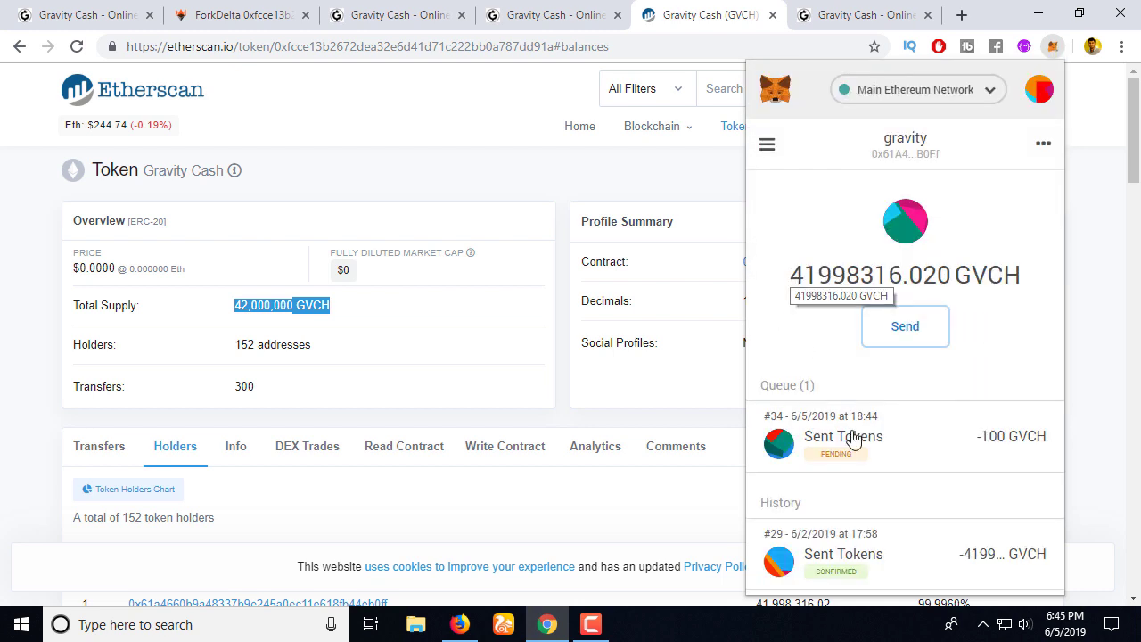
{"action": "left_click", "coordinate": [915, 446]}
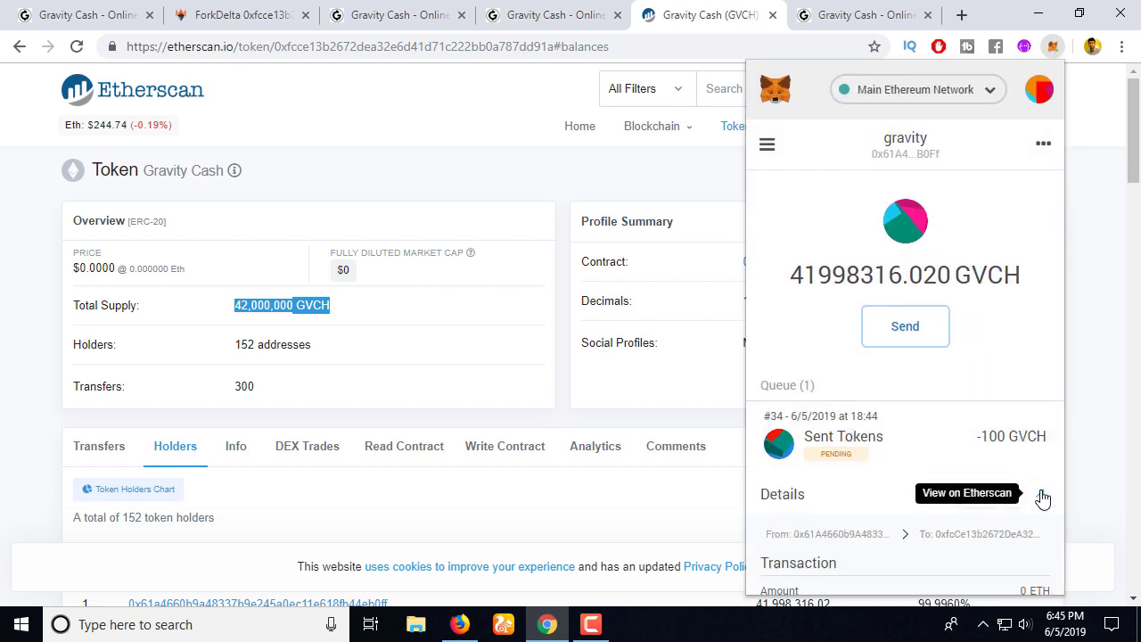
{"action": "left_click", "coordinate": [1043, 498]}
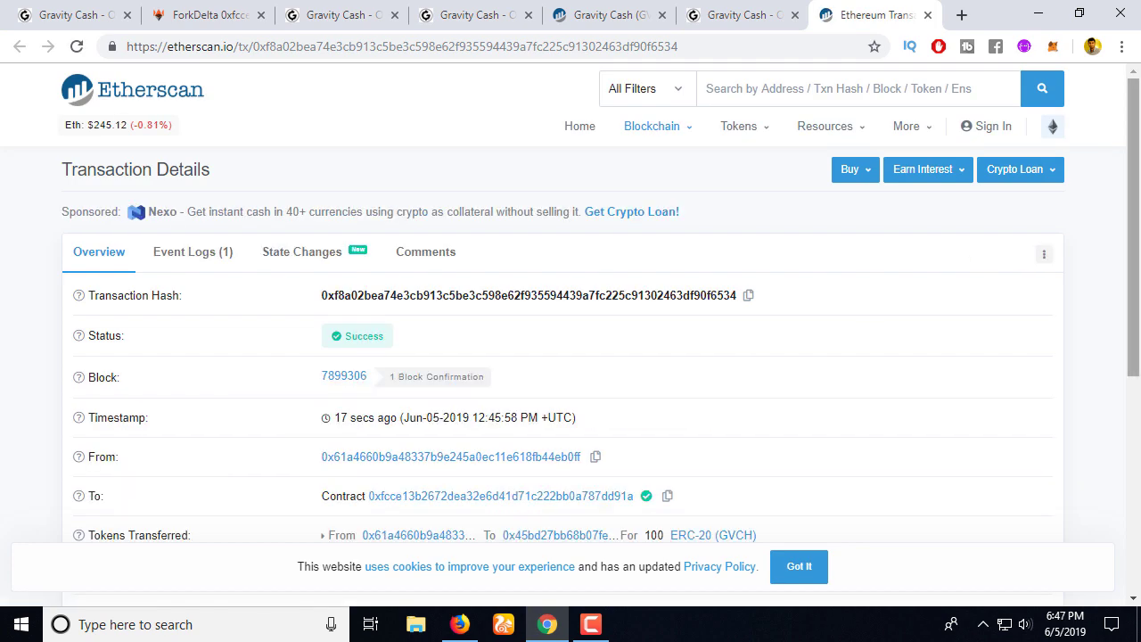
Step: Check Account 1's 100.000 GVCH balance in MetaMask and start a GVCH send
{"action": "scroll", "coordinate": [724, 322], "scroll_direction": "down", "scroll_amount": 2}
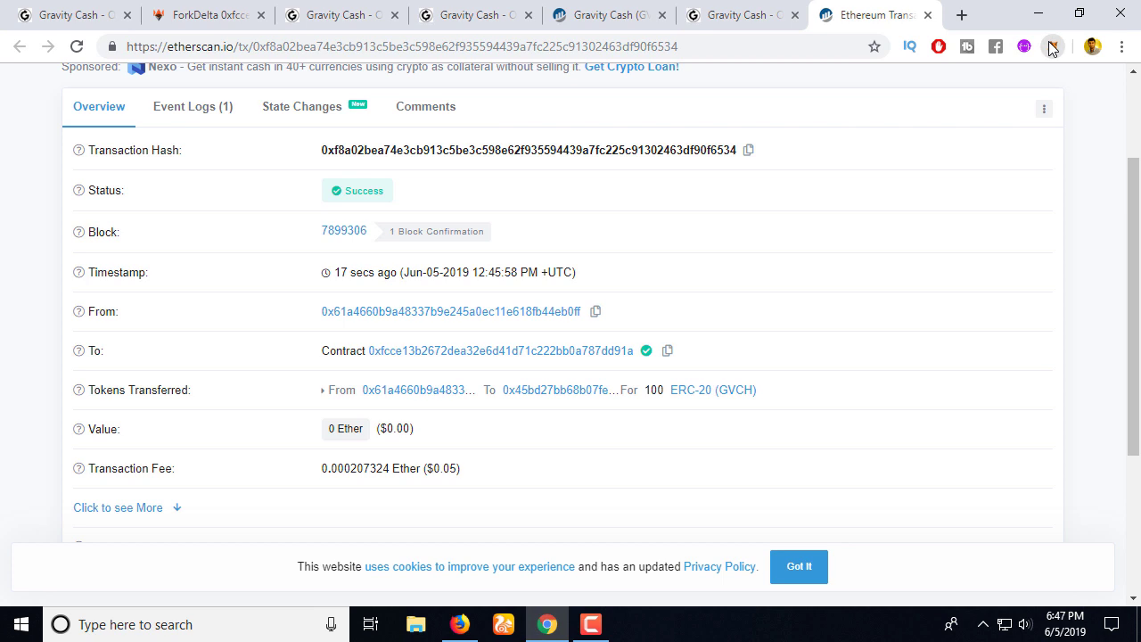
{"action": "left_click", "coordinate": [1052, 48]}
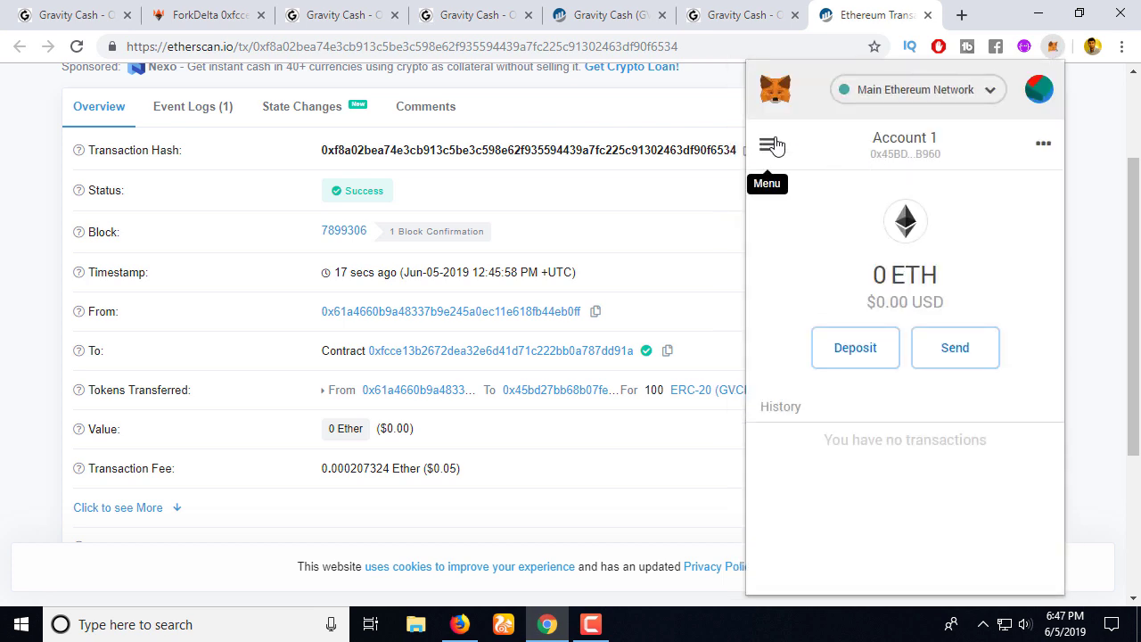
{"action": "left_click", "coordinate": [772, 146]}
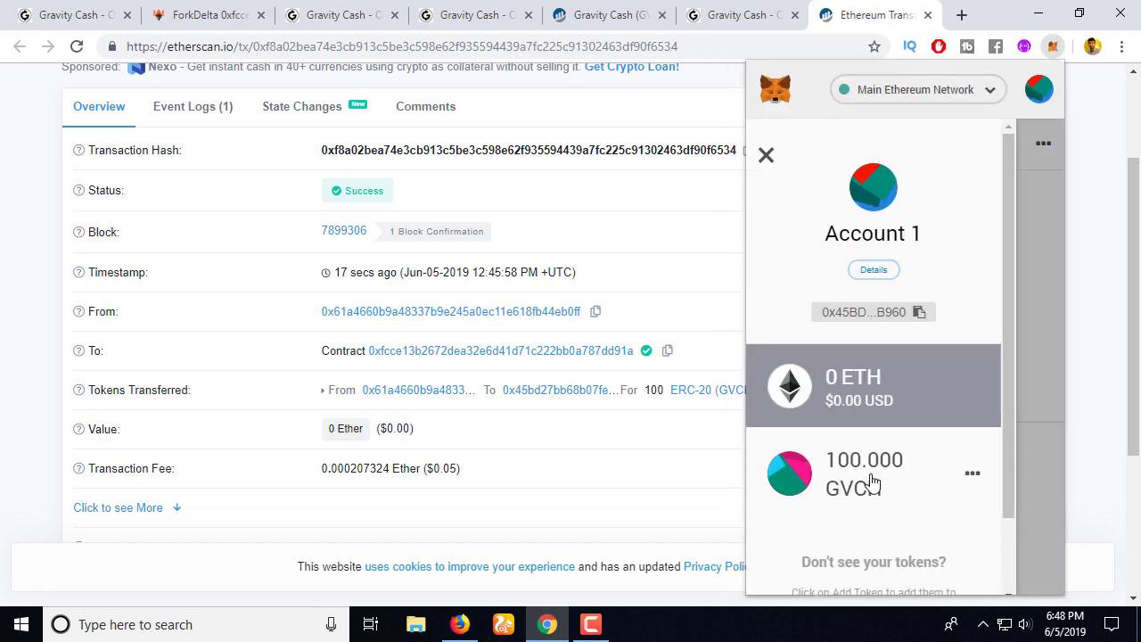
{"action": "left_click", "coordinate": [866, 484]}
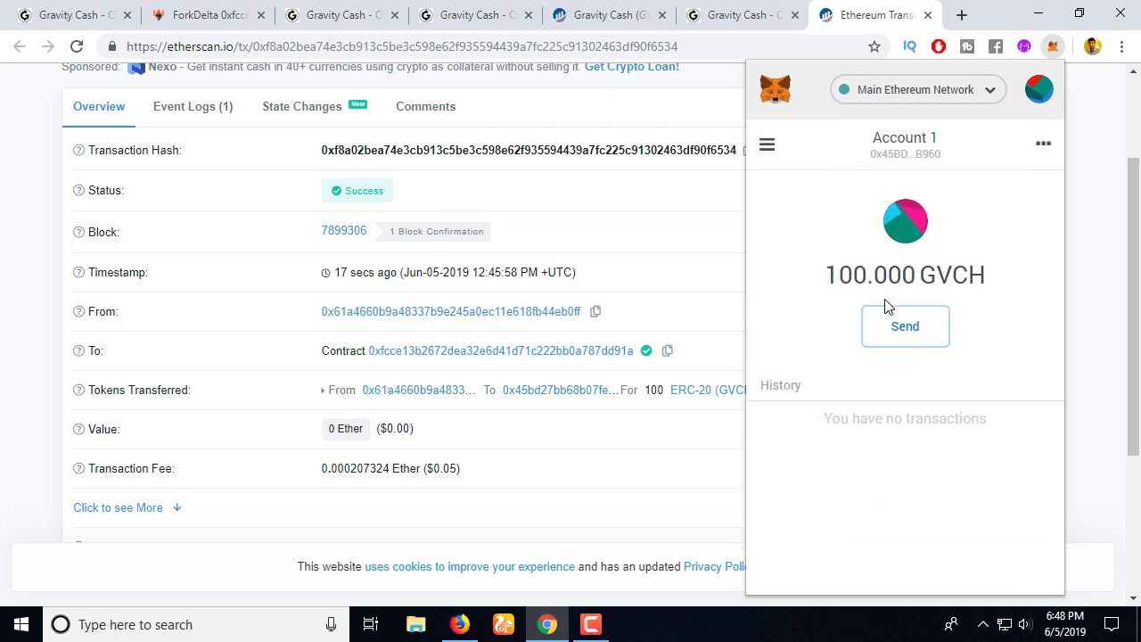
{"action": "left_click", "coordinate": [890, 327]}
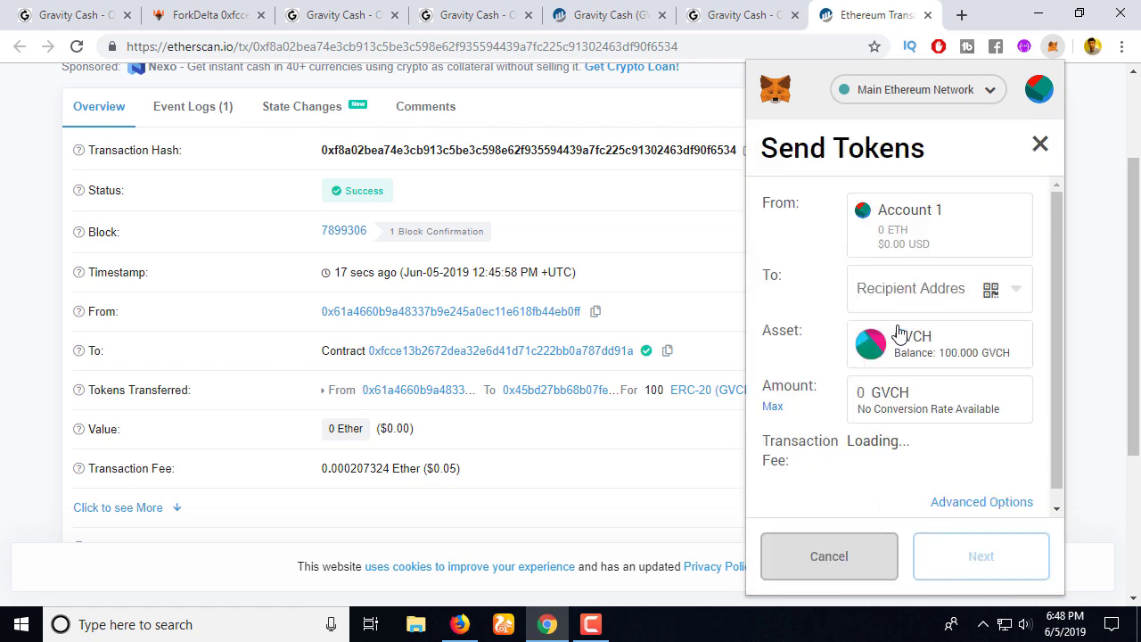
Step: Address the transfer to the gravity account and review the transaction fee options
{"action": "left_click", "coordinate": [941, 294]}
{"action": "scroll", "coordinate": [923, 468], "scroll_direction": "down", "scroll_amount": 1}
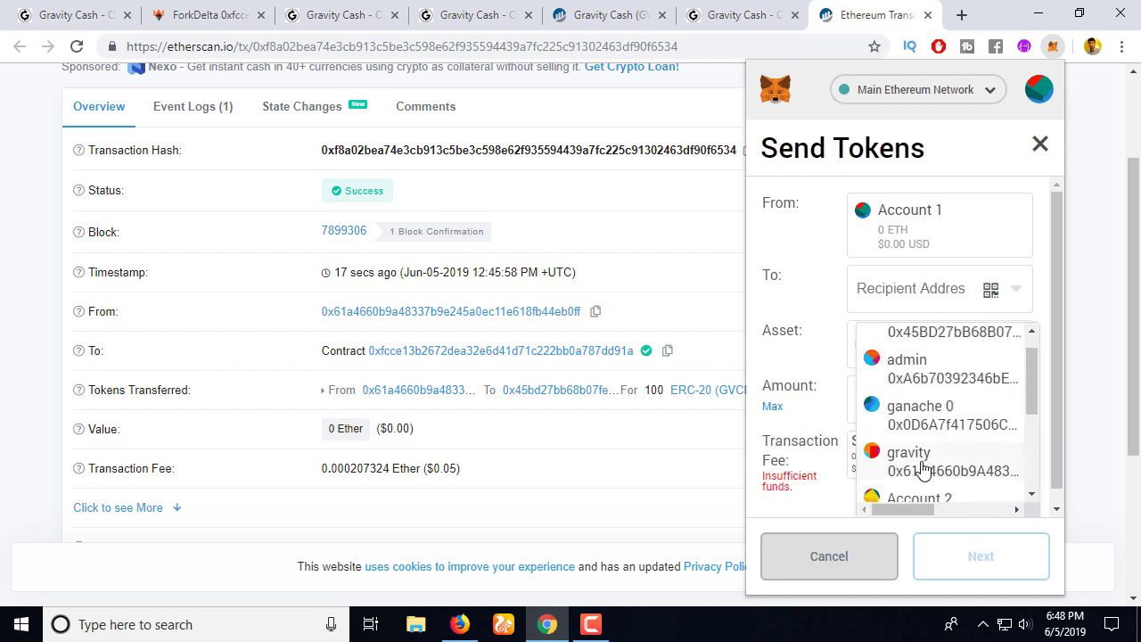
{"action": "left_click", "coordinate": [923, 464]}
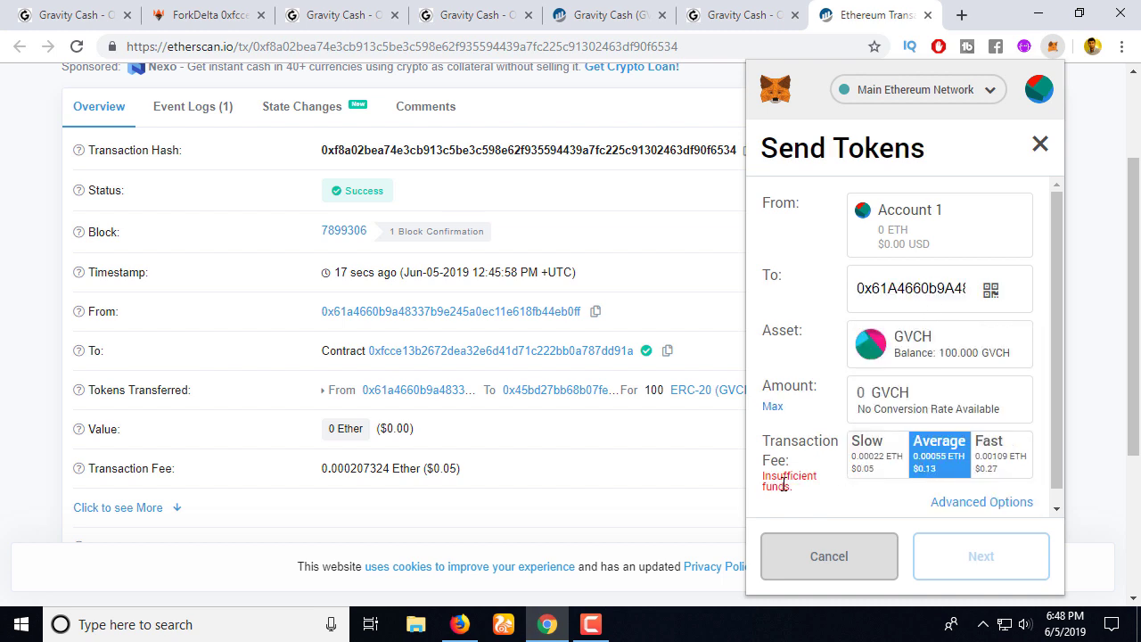
{"action": "left_click_drag", "start_coordinate": [798, 494], "coordinate": [833, 369]}
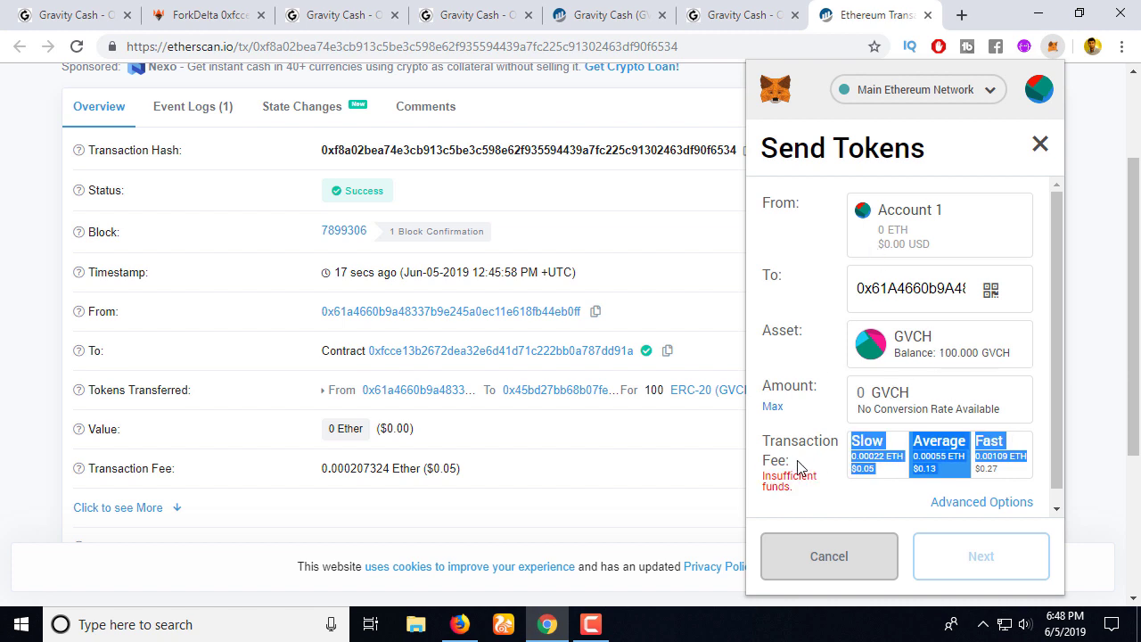
{"action": "left_click_drag", "start_coordinate": [798, 468], "coordinate": [767, 441]}
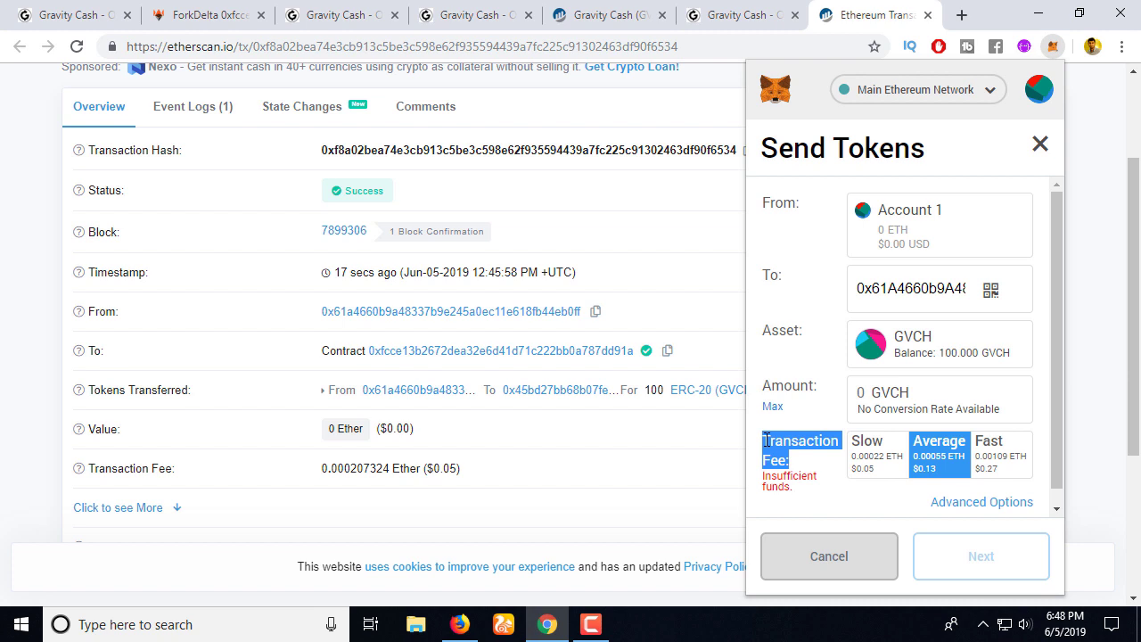
{"action": "left_click", "coordinate": [760, 9]}
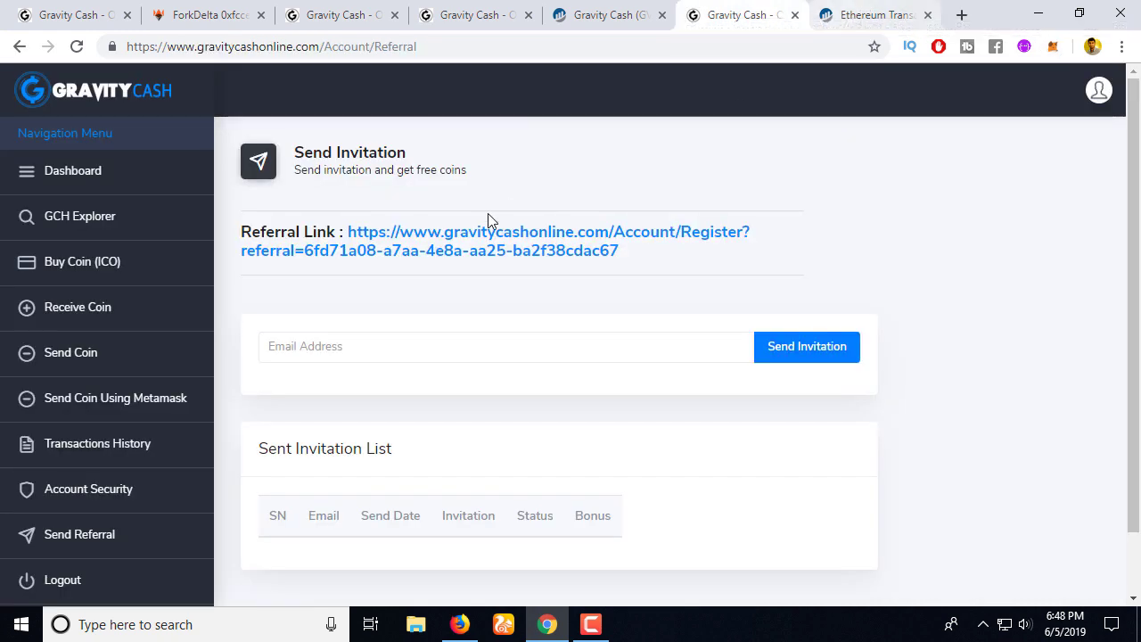
Step: From the wallet address page, reveal the private-key import field, then open Send Coin Using MetaMask
{"action": "left_click", "coordinate": [98, 321]}
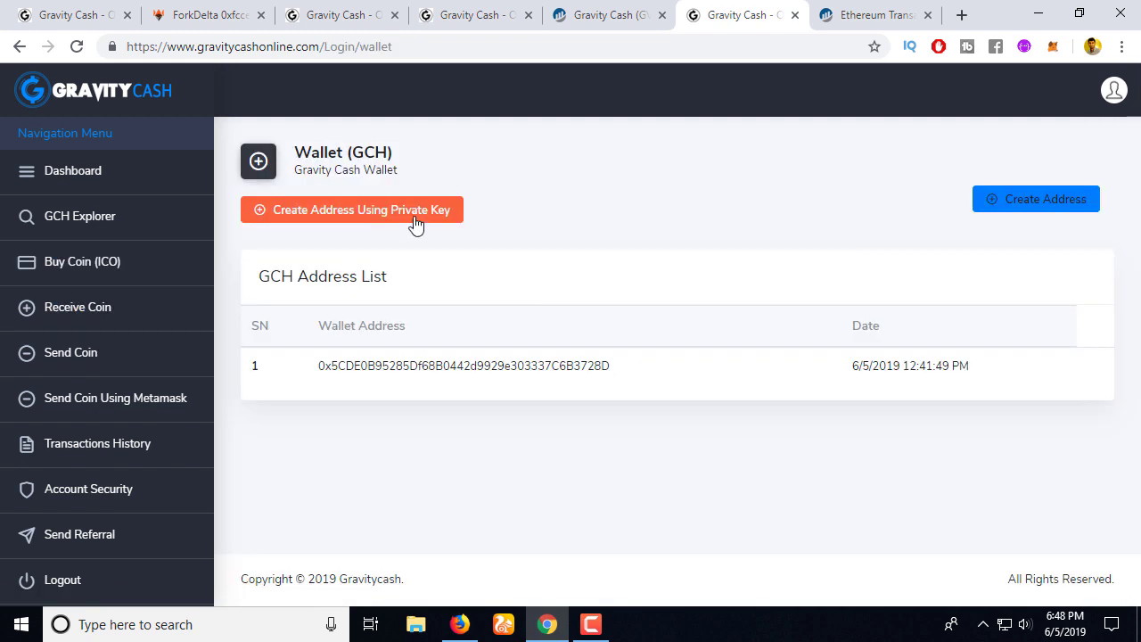
{"action": "left_click", "coordinate": [416, 223]}
{"action": "left_click", "coordinate": [399, 214]}
{"action": "left_click", "coordinate": [731, 183]}
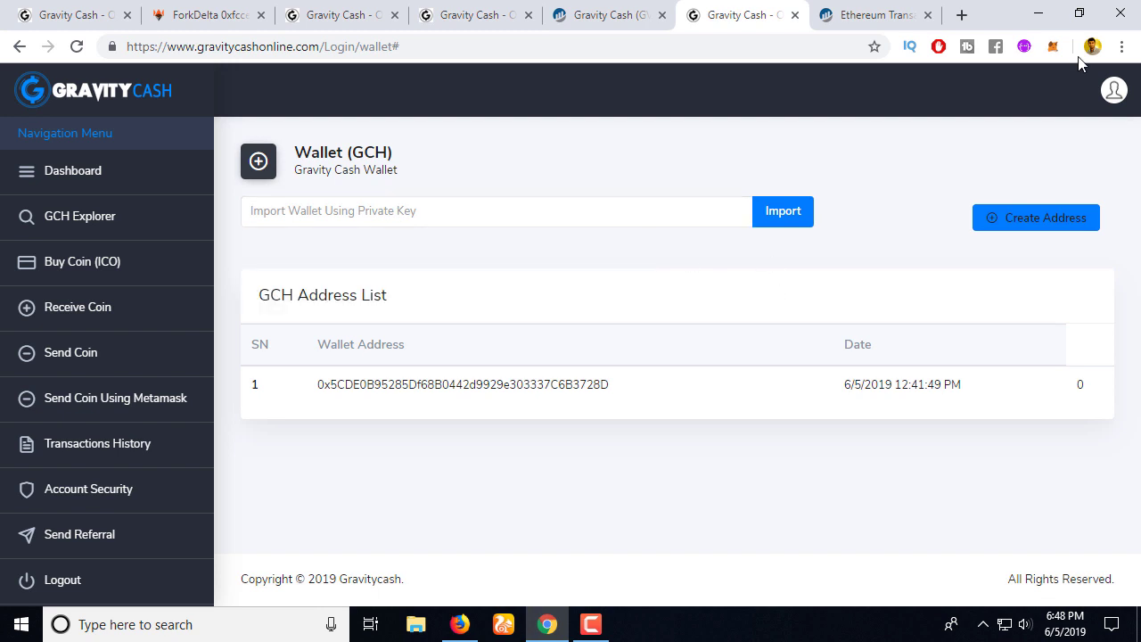
{"action": "left_click", "coordinate": [147, 408]}
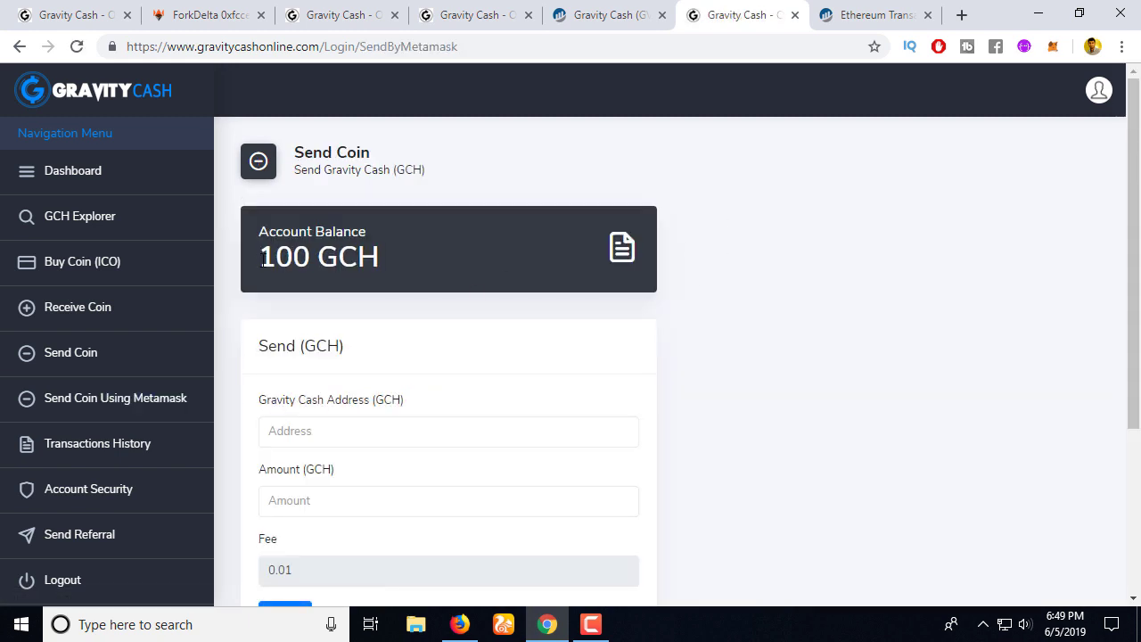
Step: Switch MetaMask to the admin account and copy its address
{"action": "triple_click", "coordinate": [390, 253]}
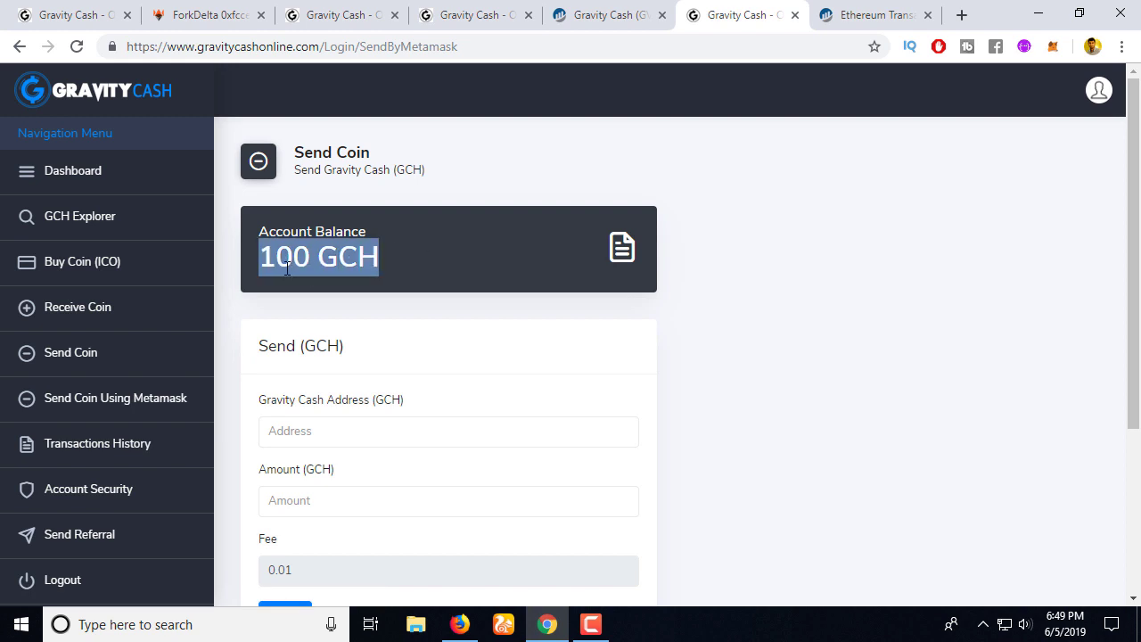
{"action": "left_click", "coordinate": [1052, 48]}
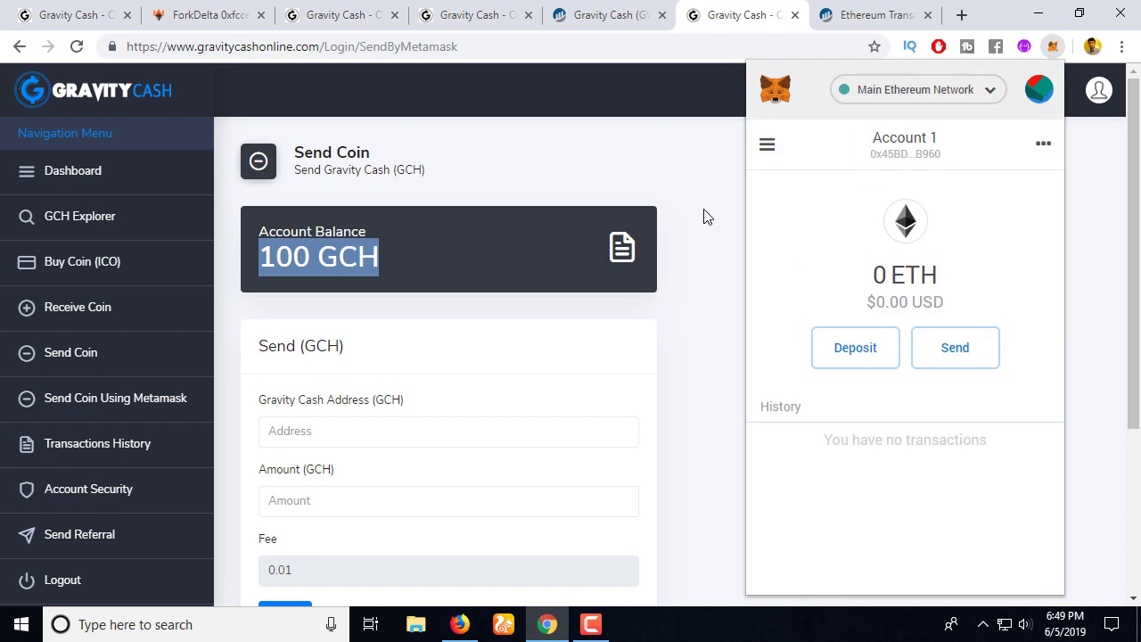
{"action": "left_click", "coordinate": [704, 217]}
{"action": "scroll", "coordinate": [704, 216], "scroll_direction": "down", "scroll_amount": 2}
{"action": "left_click", "coordinate": [1050, 50]}
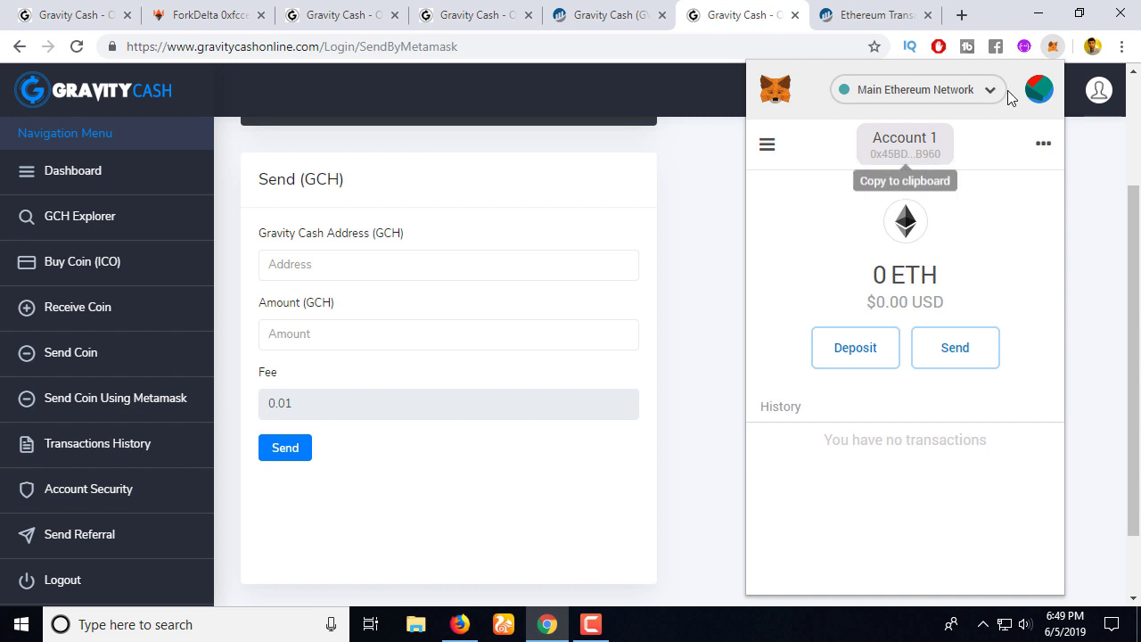
{"action": "left_click", "coordinate": [1038, 89]}
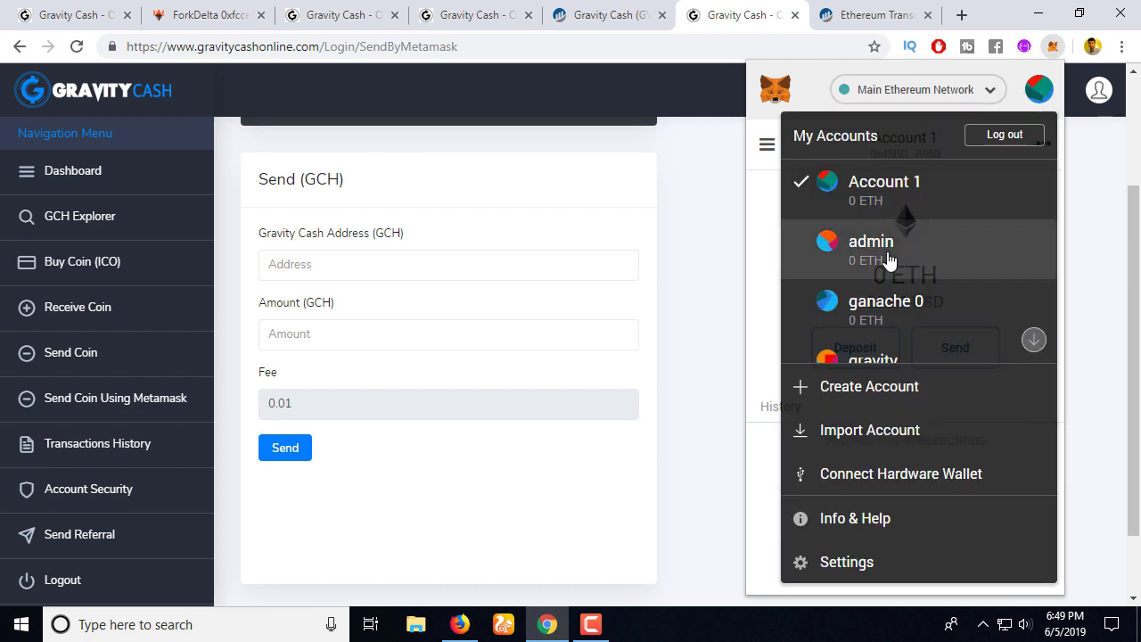
{"action": "left_click", "coordinate": [889, 257]}
{"action": "left_click", "coordinate": [912, 154]}
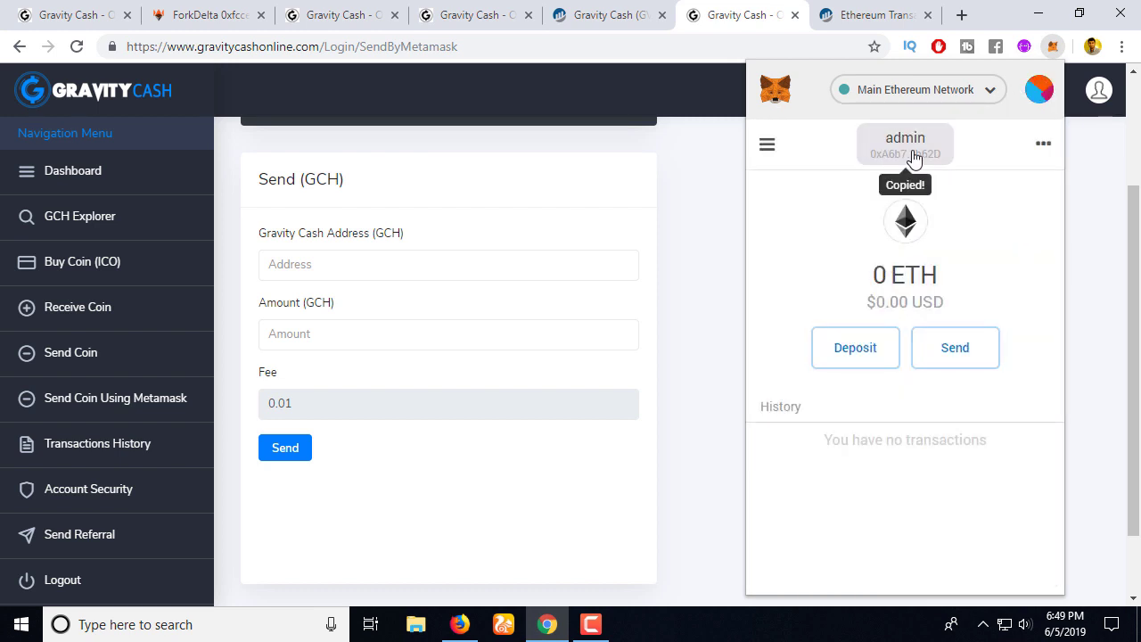
Step: Paste the admin address as recipient, enter amount 78, and send the GCH
{"action": "left_click", "coordinate": [425, 273]}
{"action": "scroll", "coordinate": [396, 331], "scroll_direction": "up", "scroll_amount": 1}
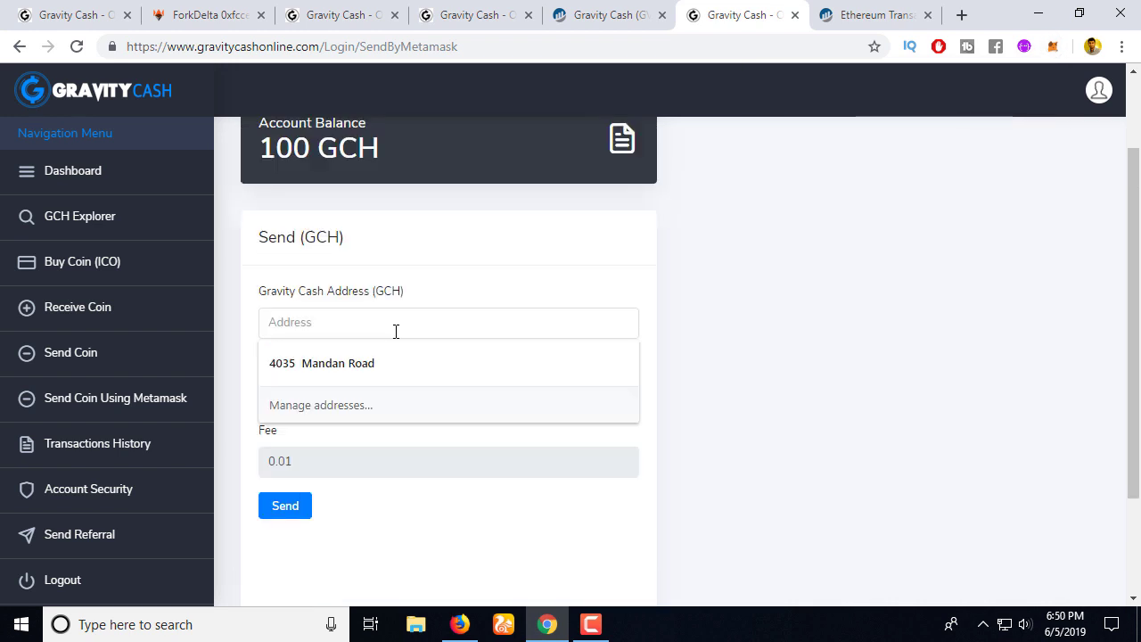
{"action": "key", "text": "ctrl+v"}
{"action": "left_click", "coordinate": [455, 384]}
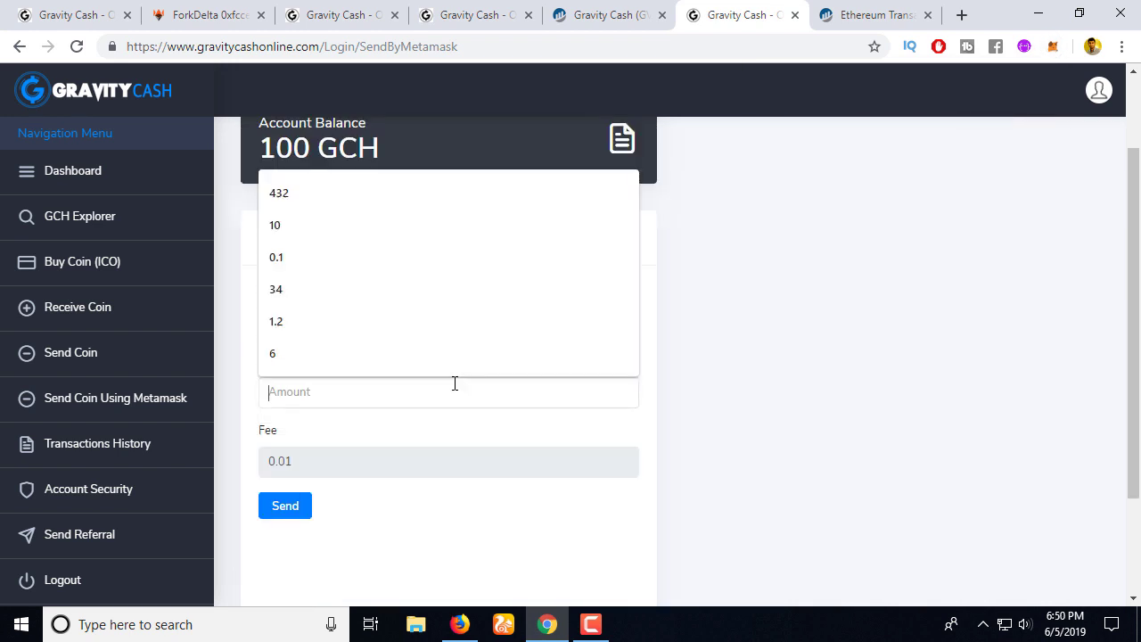
{"action": "type", "text": "78"}
{"action": "left_click", "coordinate": [331, 431]}
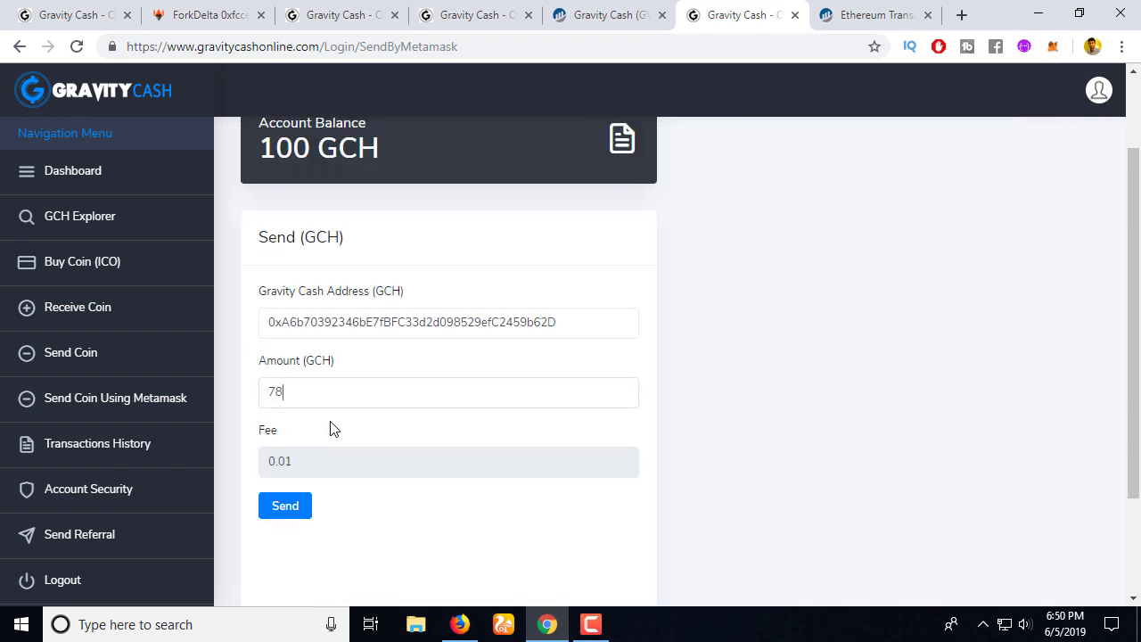
{"action": "double_click", "coordinate": [374, 326]}
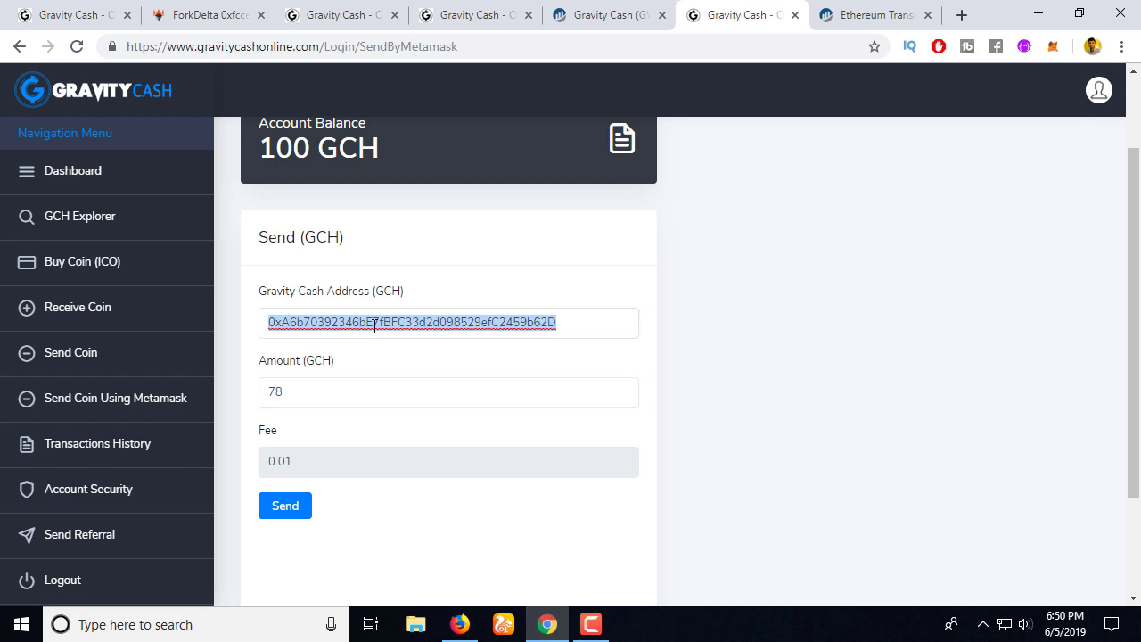
{"action": "left_click", "coordinate": [286, 506]}
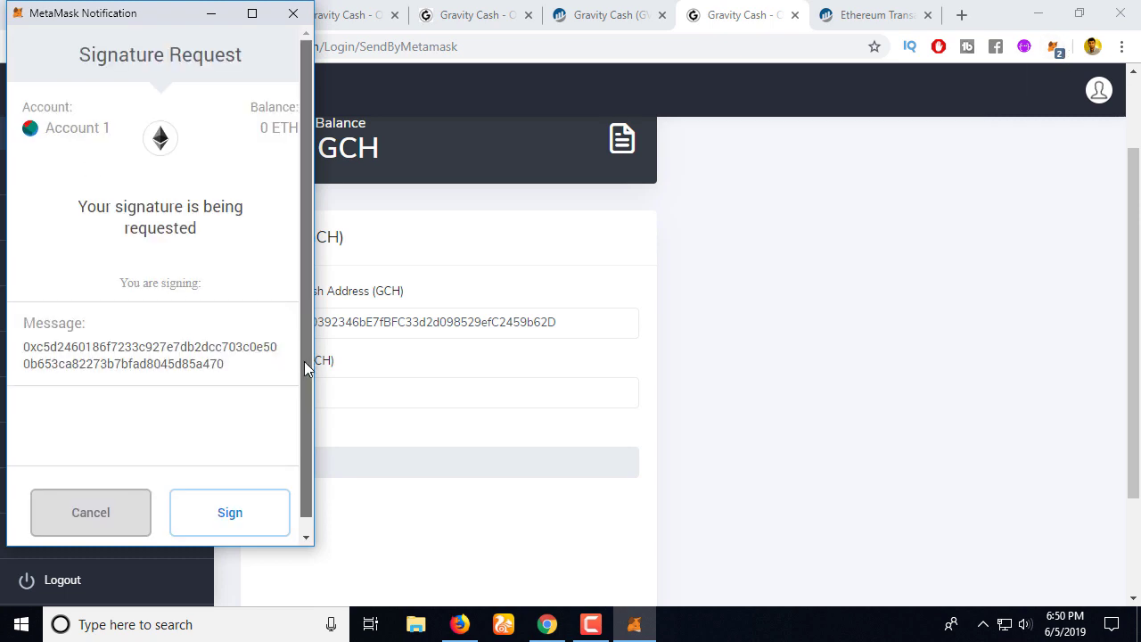
Step: Sign the MetaMask signature request and confirm the Send Coin balance now reads 78 GCH
{"action": "scroll", "coordinate": [304, 361], "scroll_direction": "down", "scroll_amount": 1}
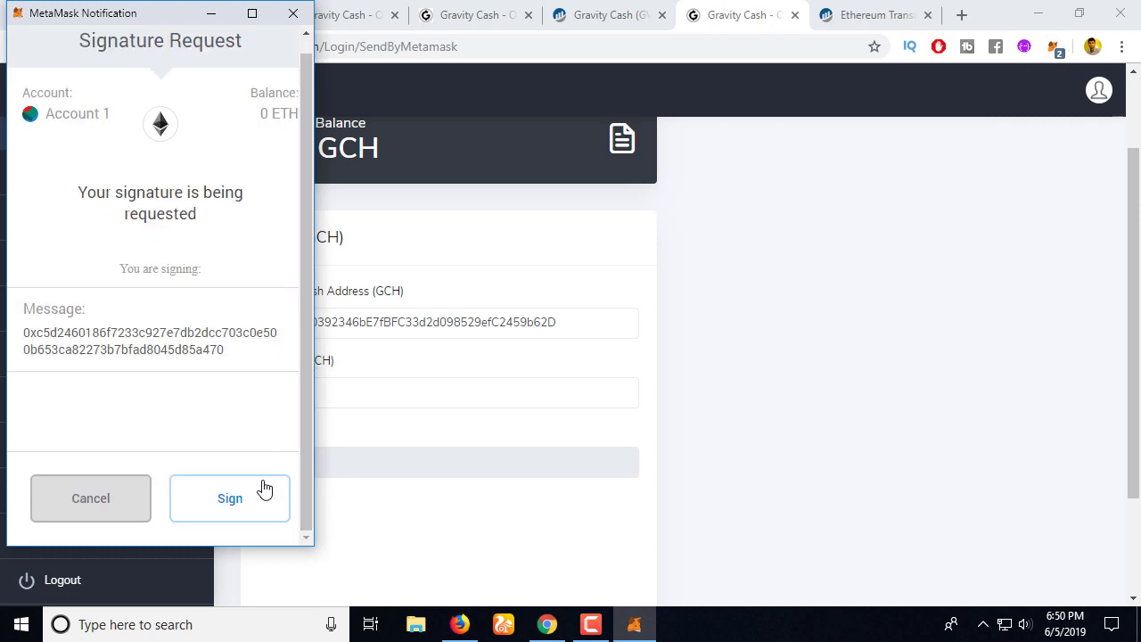
{"action": "left_click", "coordinate": [241, 509]}
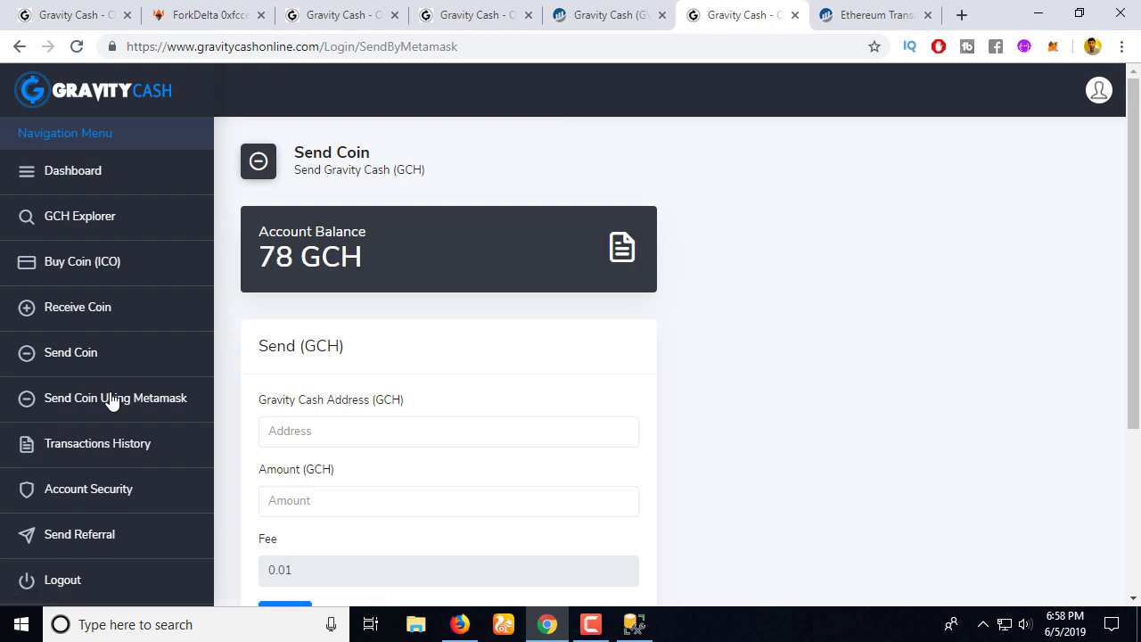
{"action": "scroll", "coordinate": [1134, 227], "scroll_direction": "down", "scroll_amount": 1}
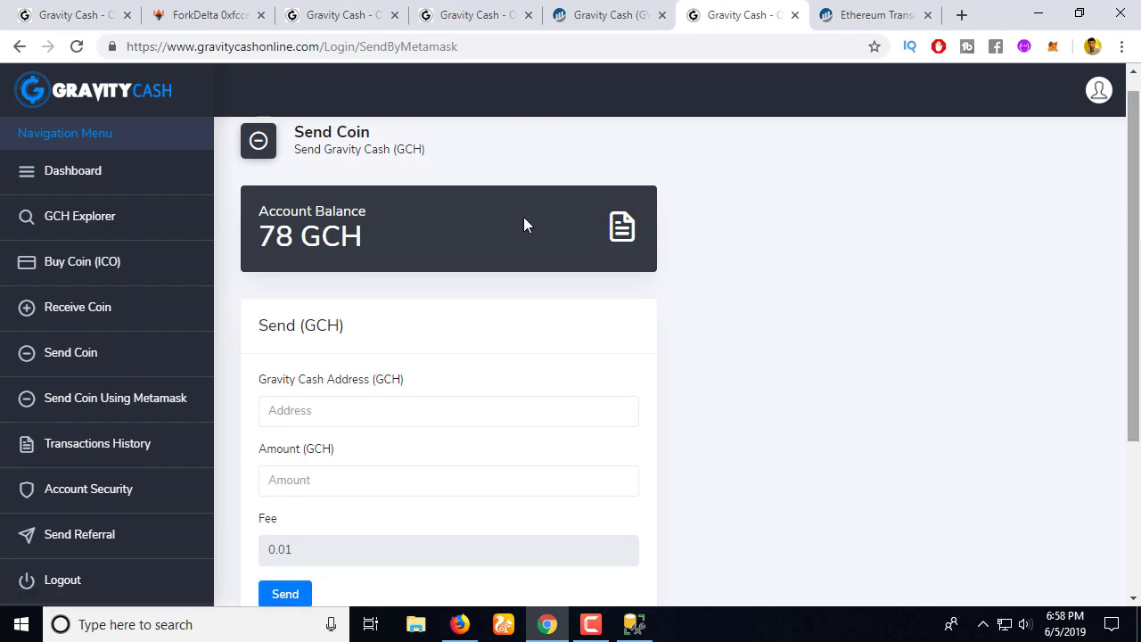
{"action": "left_click_drag", "start_coordinate": [397, 227], "coordinate": [230, 249]}
{"action": "left_click", "coordinate": [228, 249]}
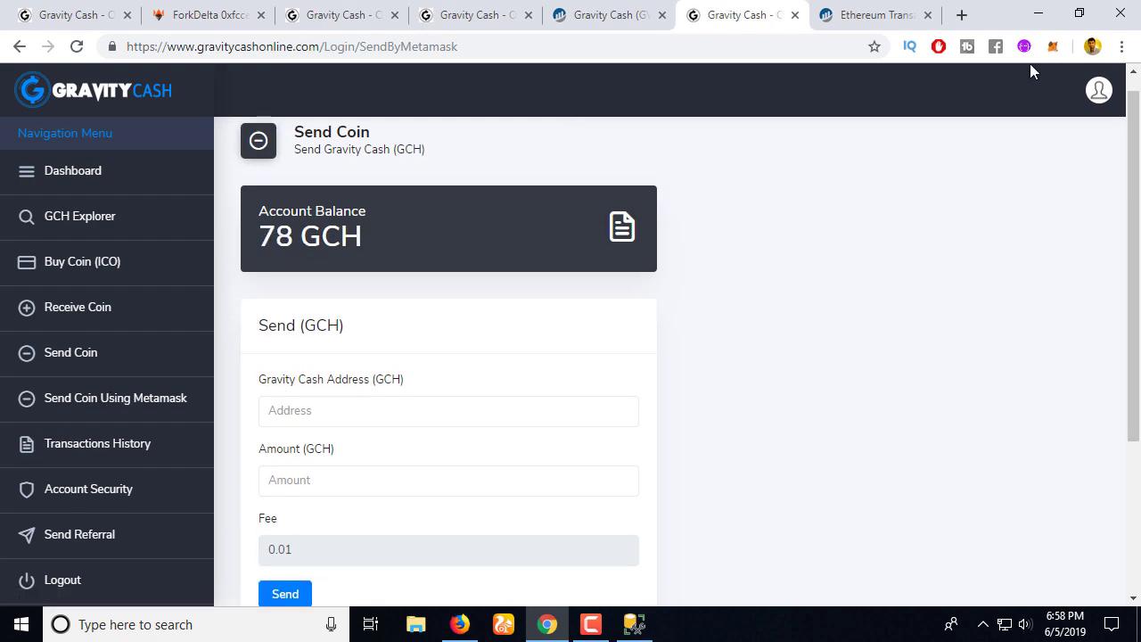
Step: Check that the MetaMask admin account now holds 78.000 GVCH
{"action": "left_click", "coordinate": [1053, 47]}
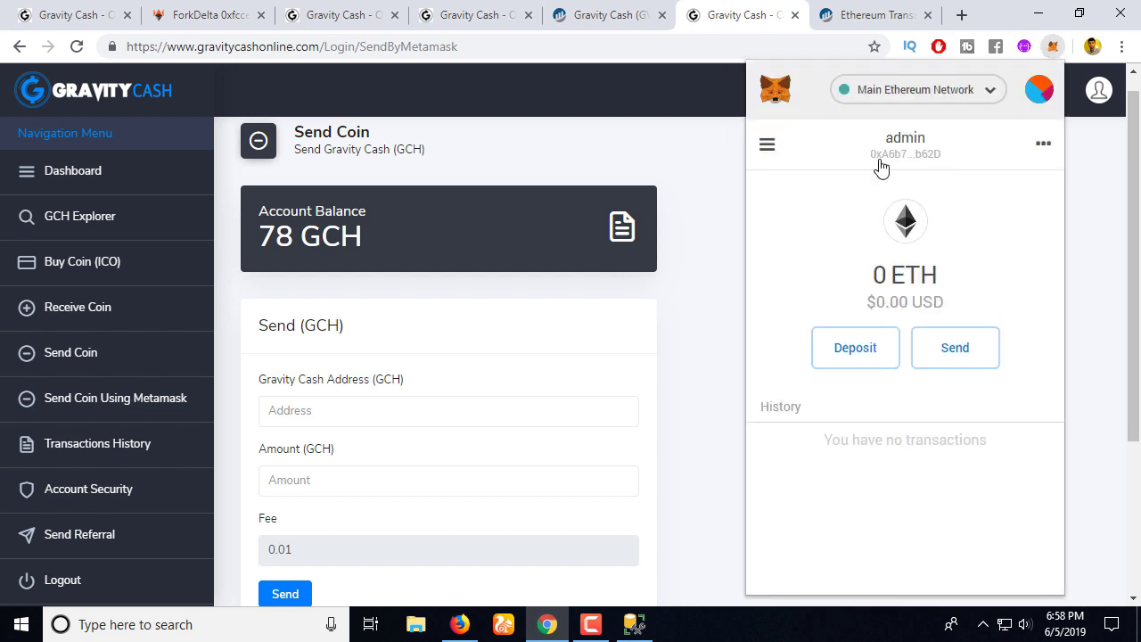
{"action": "left_click", "coordinate": [765, 147]}
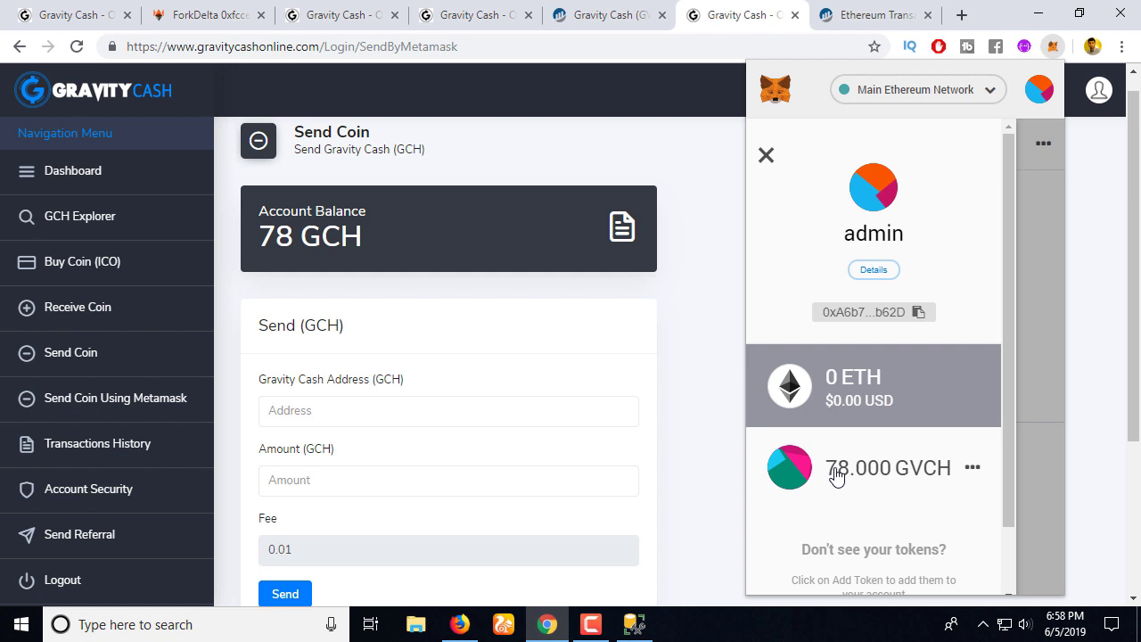
{"action": "left_click", "coordinate": [836, 473]}
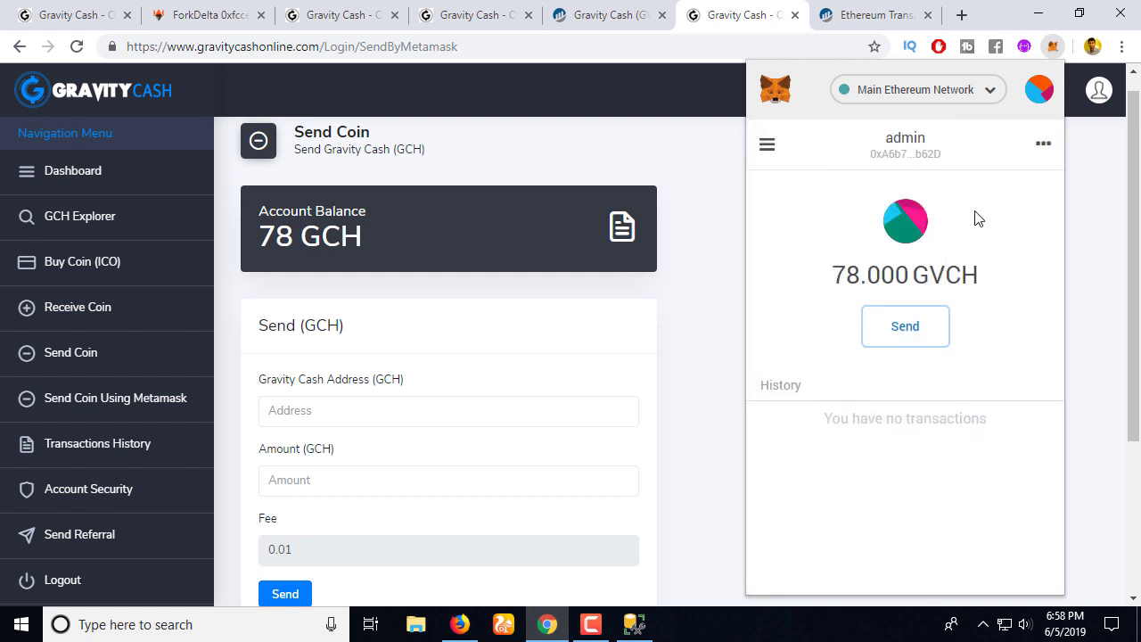
Step: Switch MetaMask to Account 1 and reload the Send Coin page to show 21.99 GCH
{"action": "left_click", "coordinate": [1039, 89]}
{"action": "left_click", "coordinate": [908, 187]}
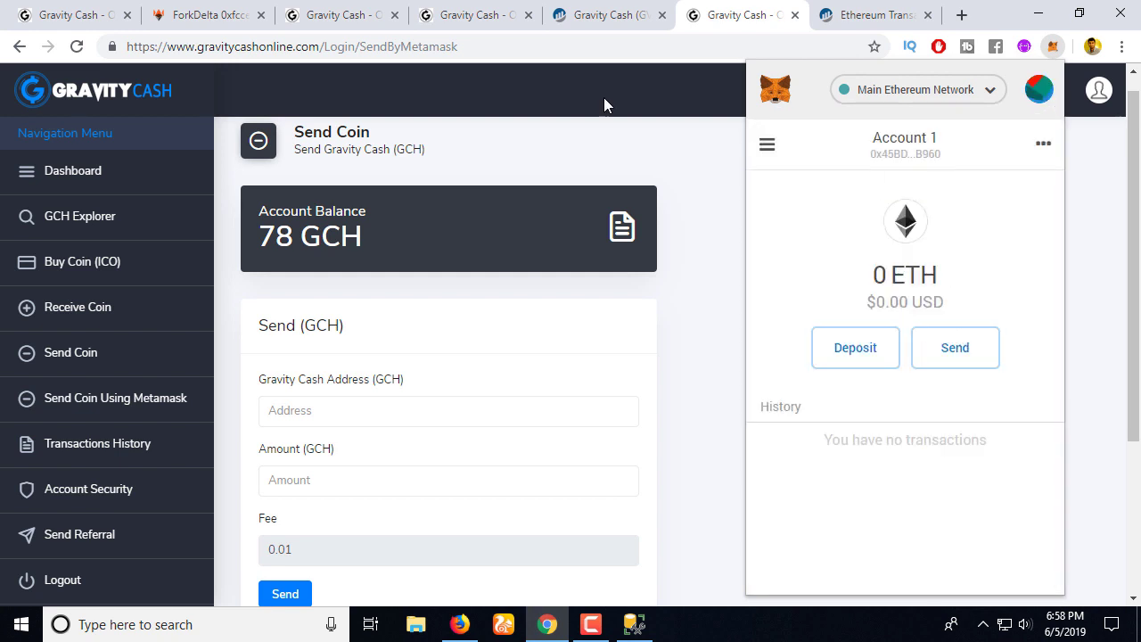
{"action": "left_click", "coordinate": [601, 145]}
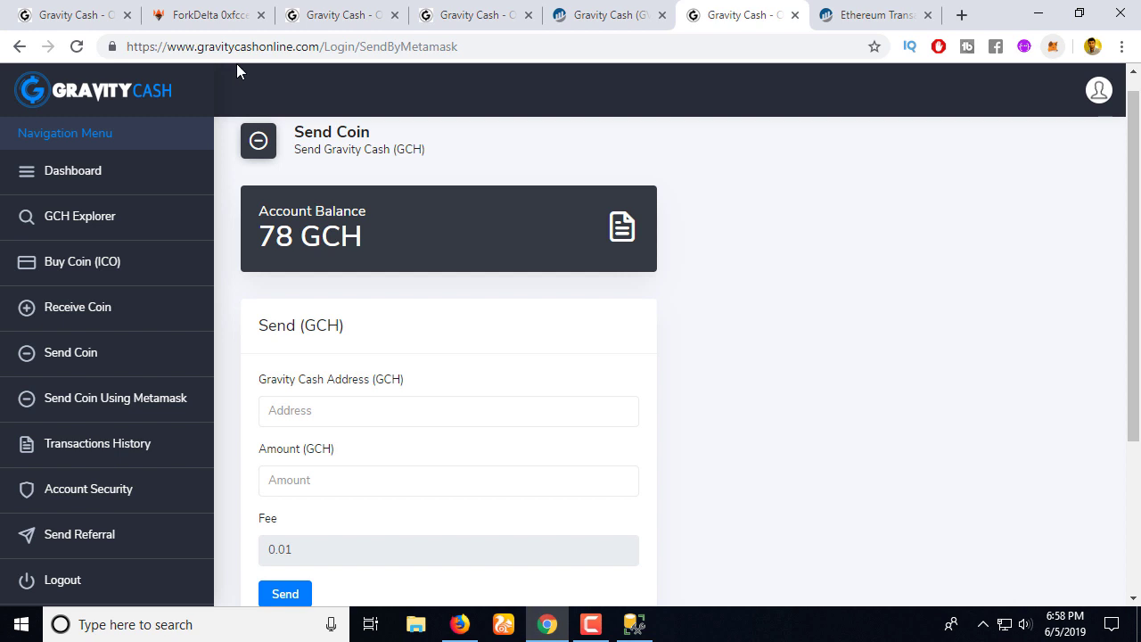
{"action": "left_click", "coordinate": [77, 47]}
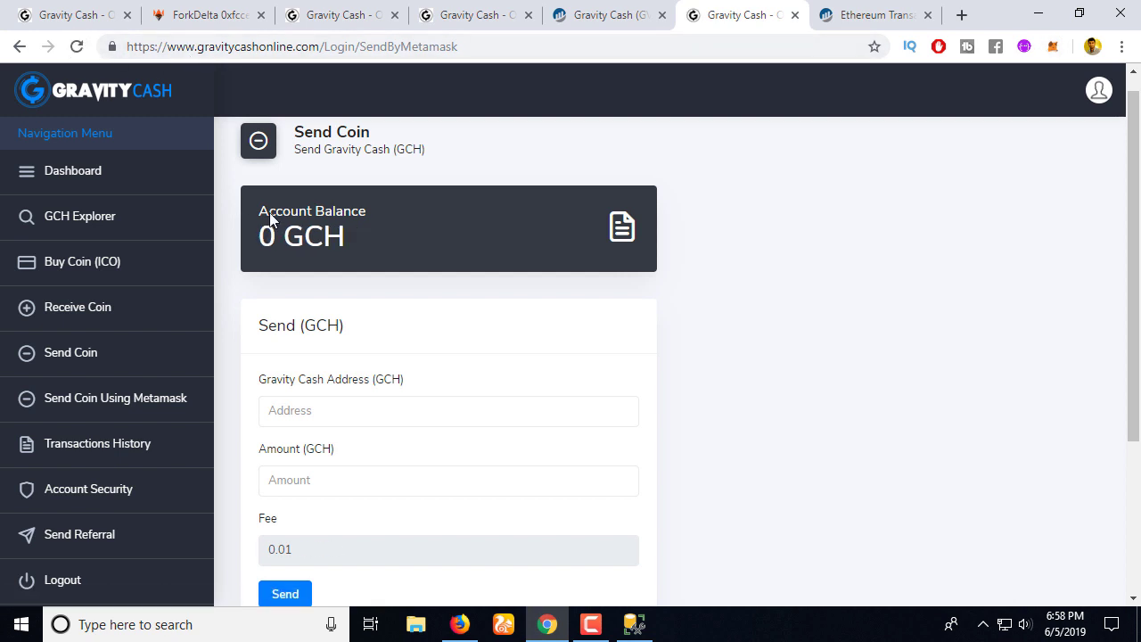
{"action": "left_click_drag", "start_coordinate": [263, 248], "coordinate": [363, 252]}
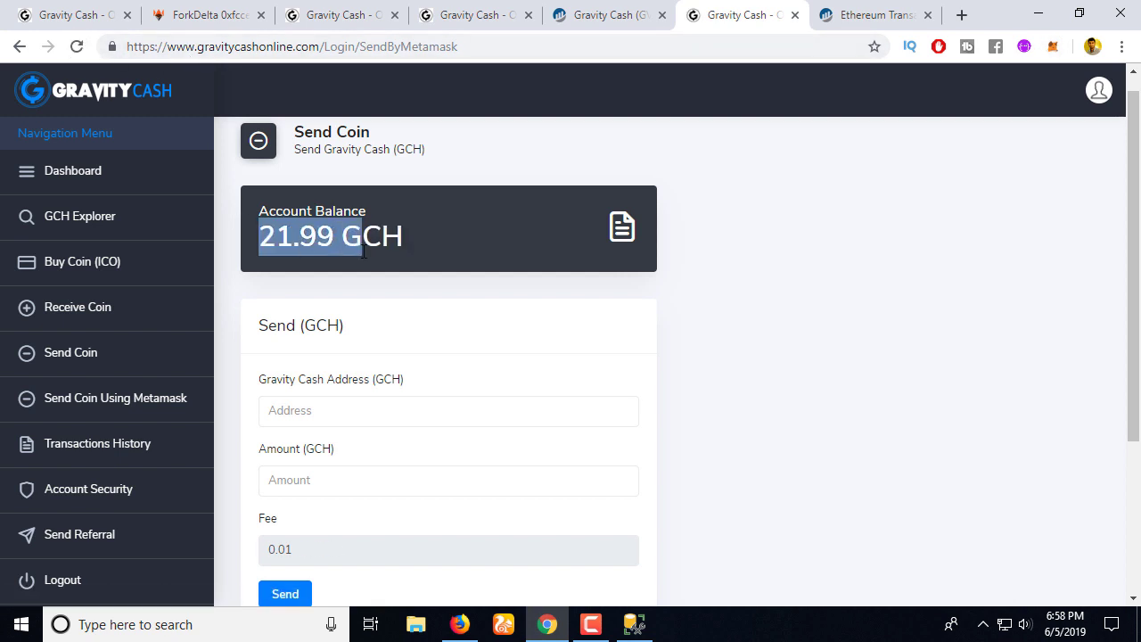
{"action": "left_click", "coordinate": [852, 374]}
{"action": "scroll", "coordinate": [891, 338], "scroll_direction": "down", "scroll_amount": 2}
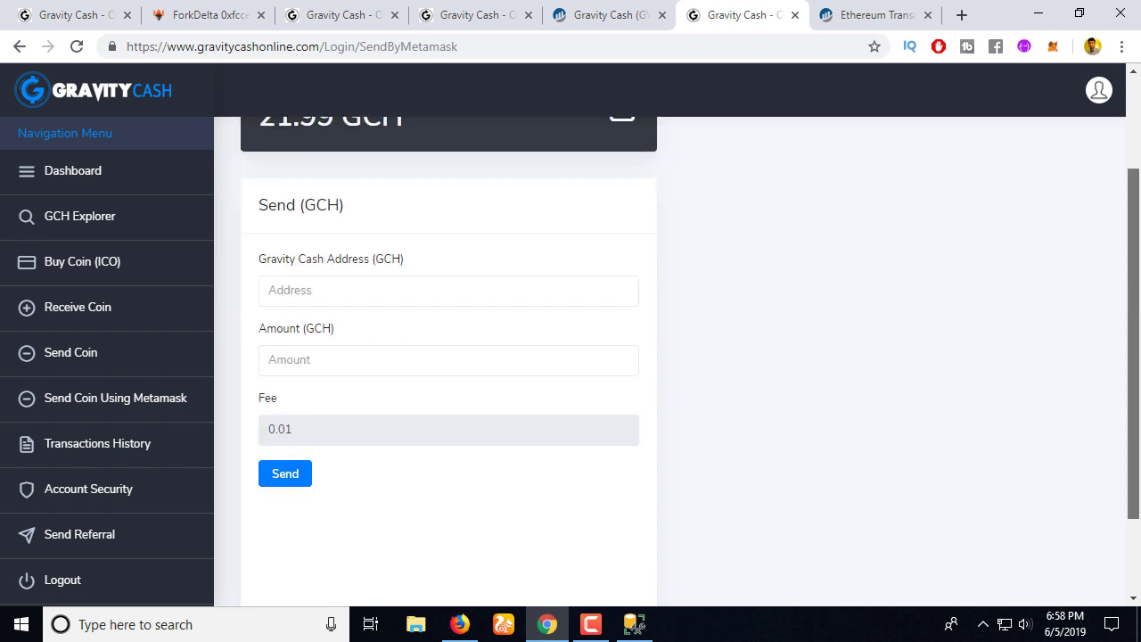
{"action": "scroll", "coordinate": [936, 285], "scroll_direction": "up", "scroll_amount": 3}
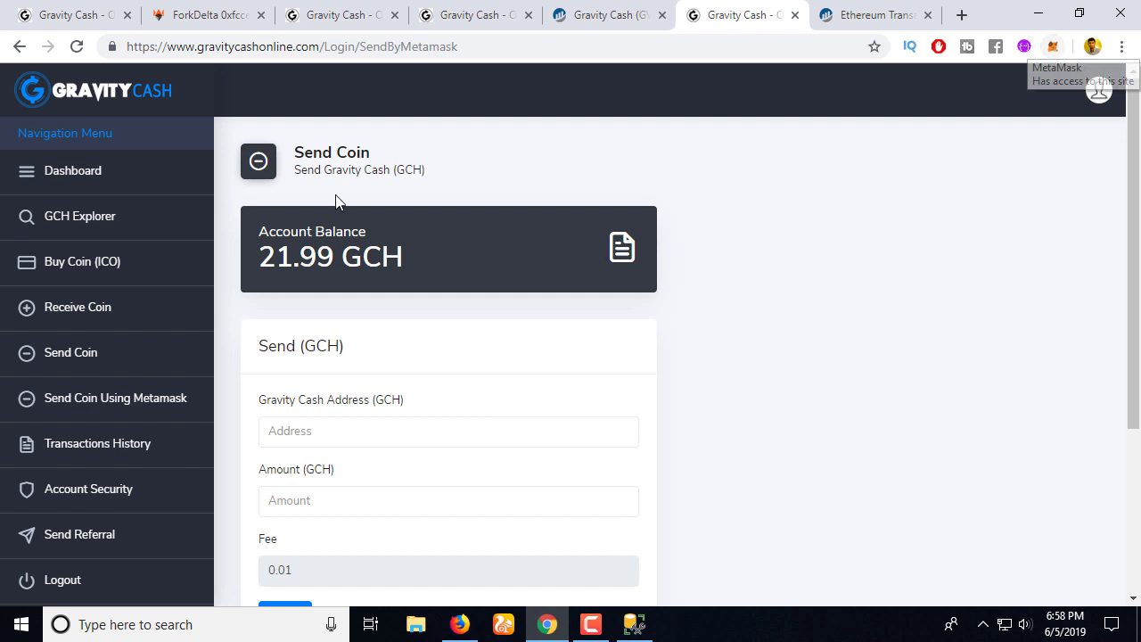
Step: Import a second address from the pasted private key and check its 21.99 GCH balance
{"action": "left_click", "coordinate": [98, 316]}
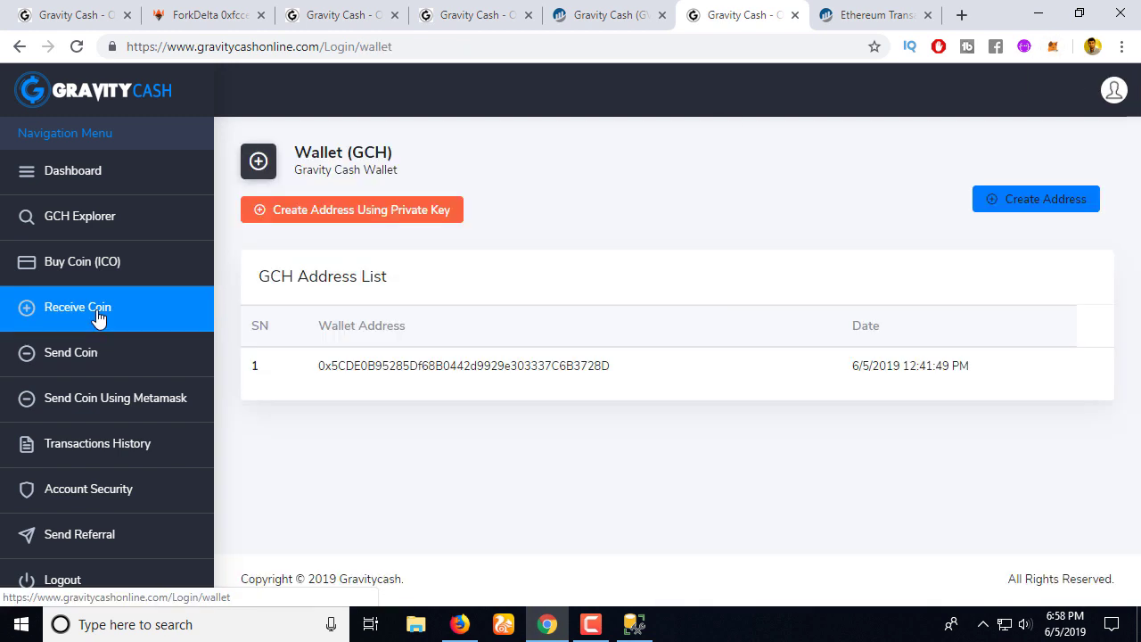
{"action": "left_click", "coordinate": [427, 214]}
{"action": "left_click", "coordinate": [459, 216]}
{"action": "key", "text": "ctrl+v"}
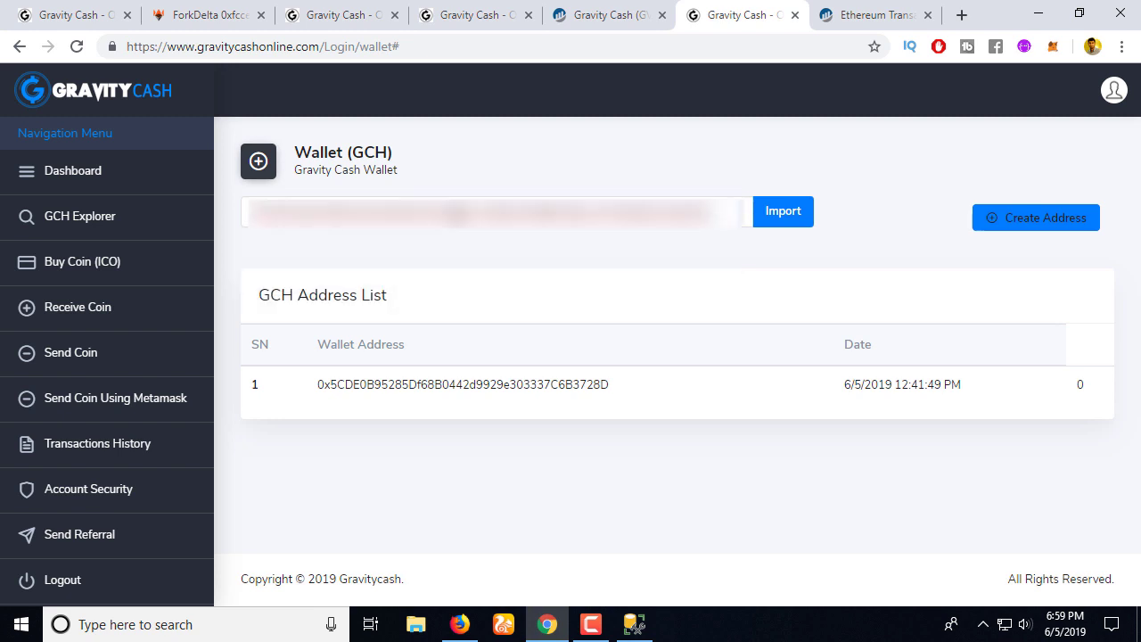
{"action": "left_click", "coordinate": [776, 214]}
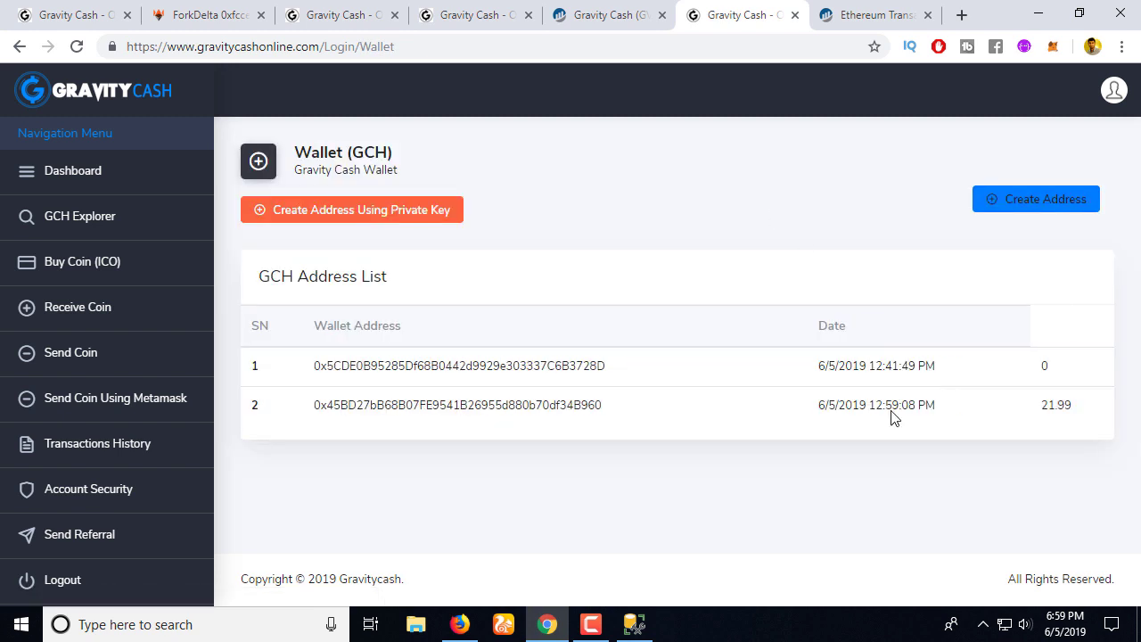
{"action": "double_click", "coordinate": [598, 404]}
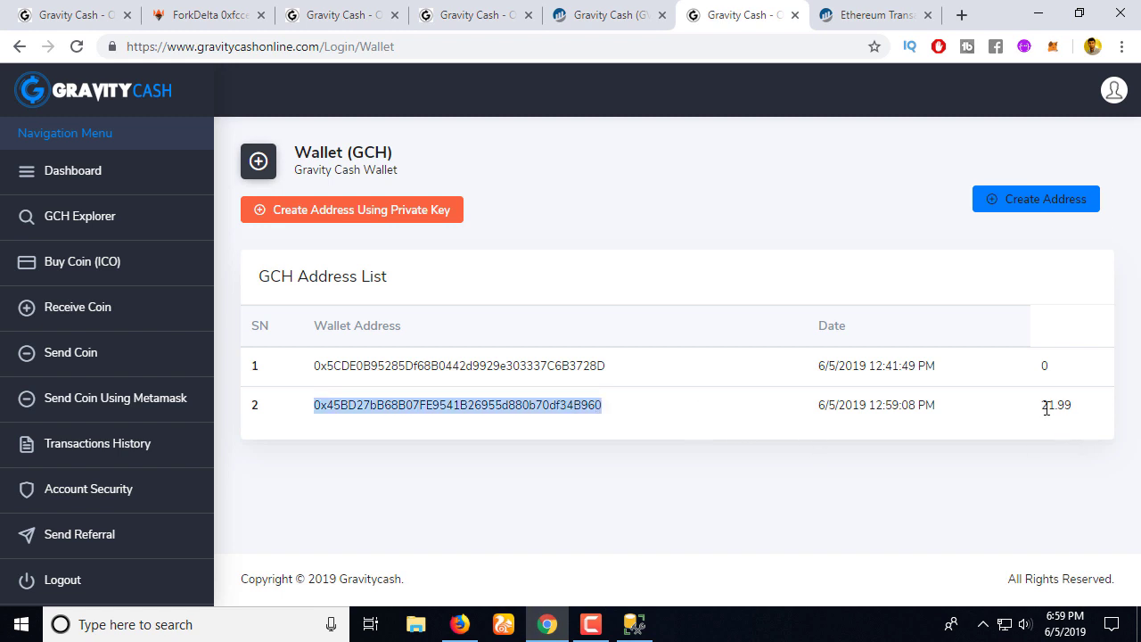
{"action": "left_click_drag", "start_coordinate": [1043, 415], "coordinate": [1081, 416]}
{"action": "left_click", "coordinate": [838, 516]}
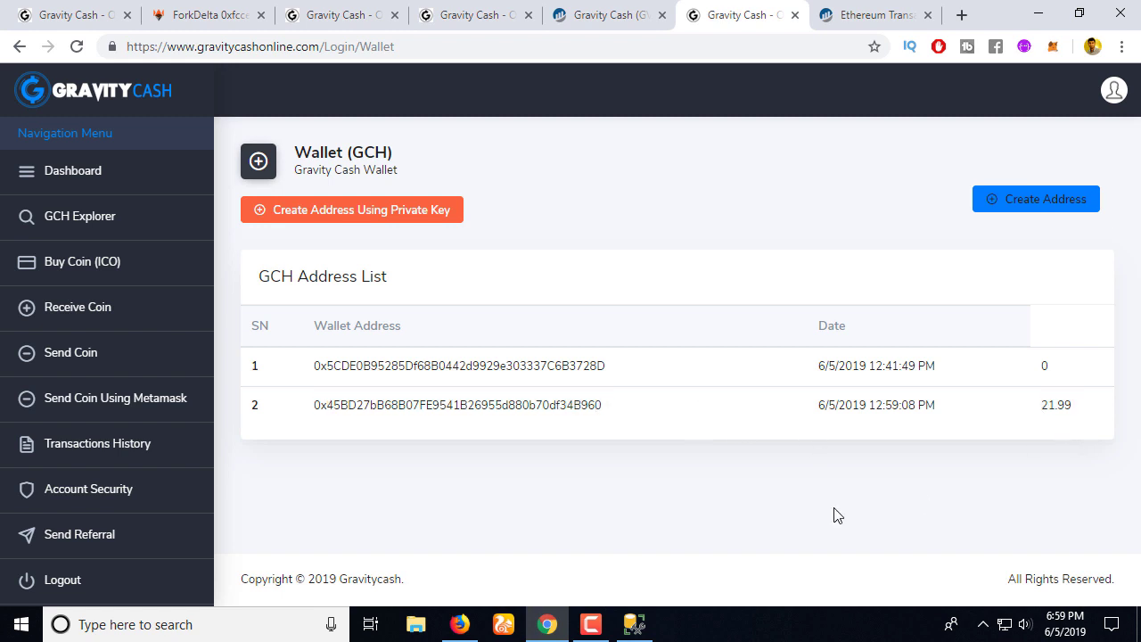
{"action": "double_click", "coordinate": [542, 408]}
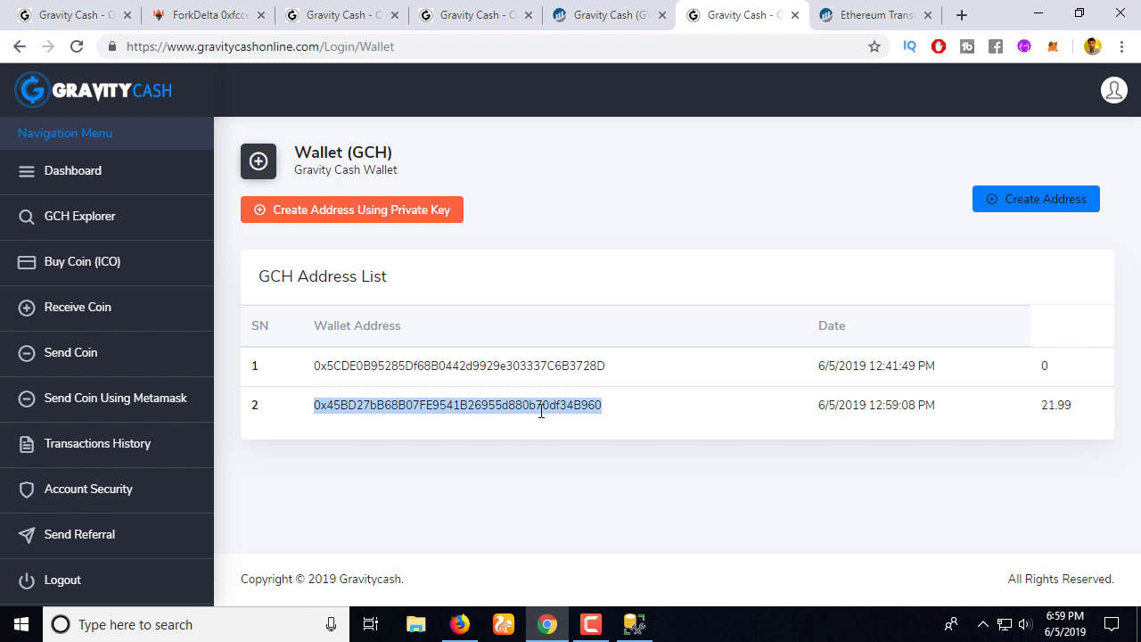
{"action": "left_click_drag", "start_coordinate": [1046, 407], "coordinate": [1088, 417]}
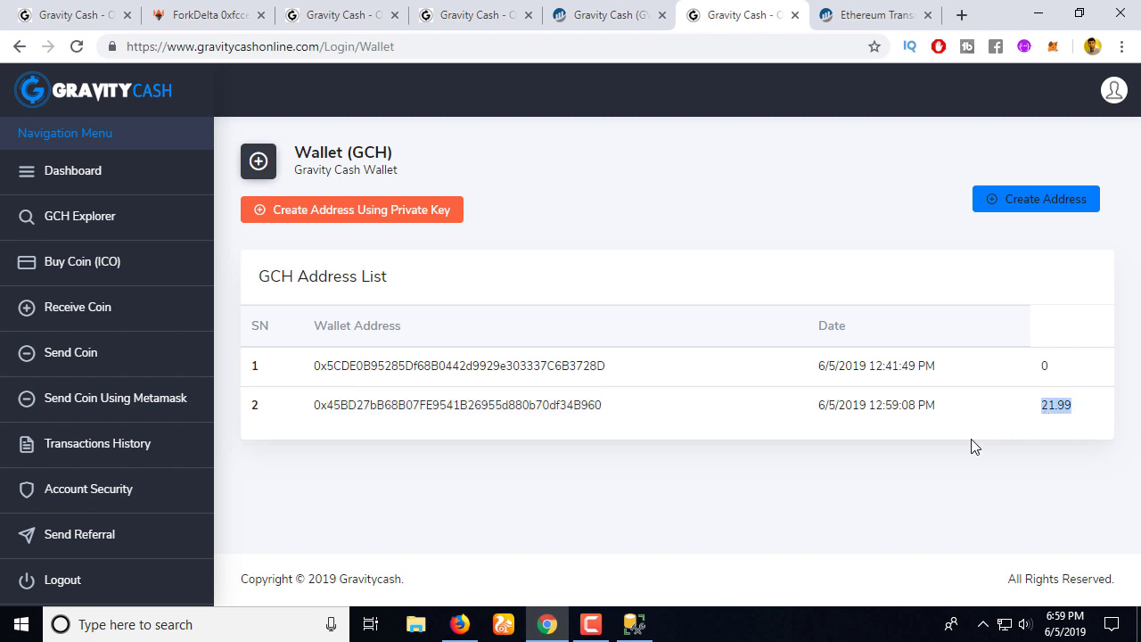
Step: Switch MetaMask to the ganache 0 account and copy its address
{"action": "left_click", "coordinate": [1056, 49]}
{"action": "left_click", "coordinate": [1038, 89]}
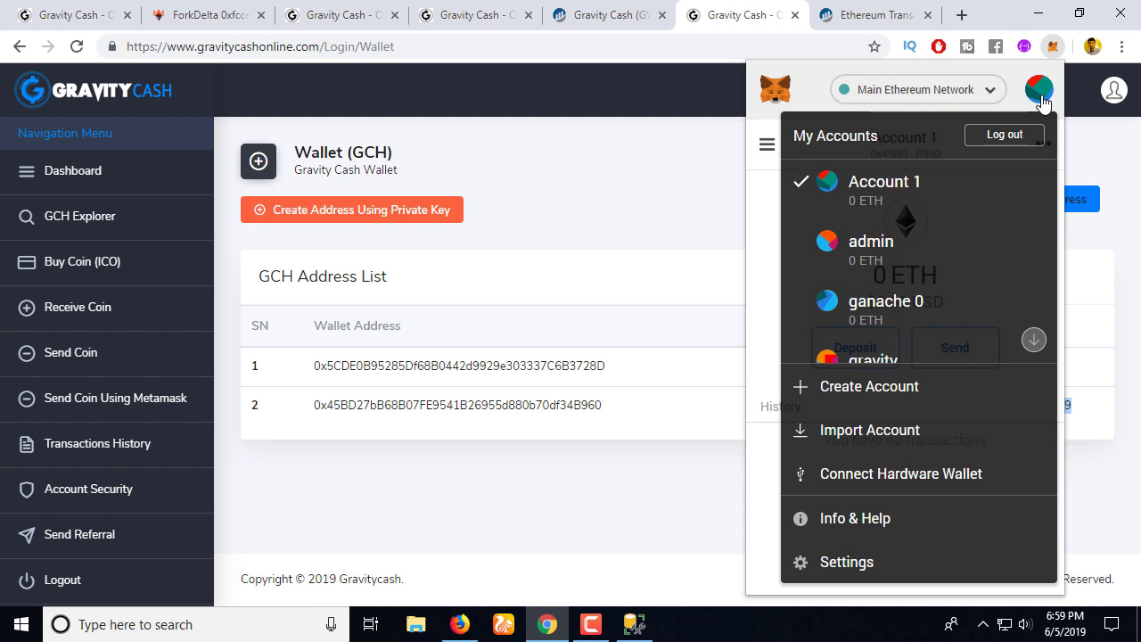
{"action": "left_click", "coordinate": [900, 328]}
{"action": "left_click", "coordinate": [919, 160]}
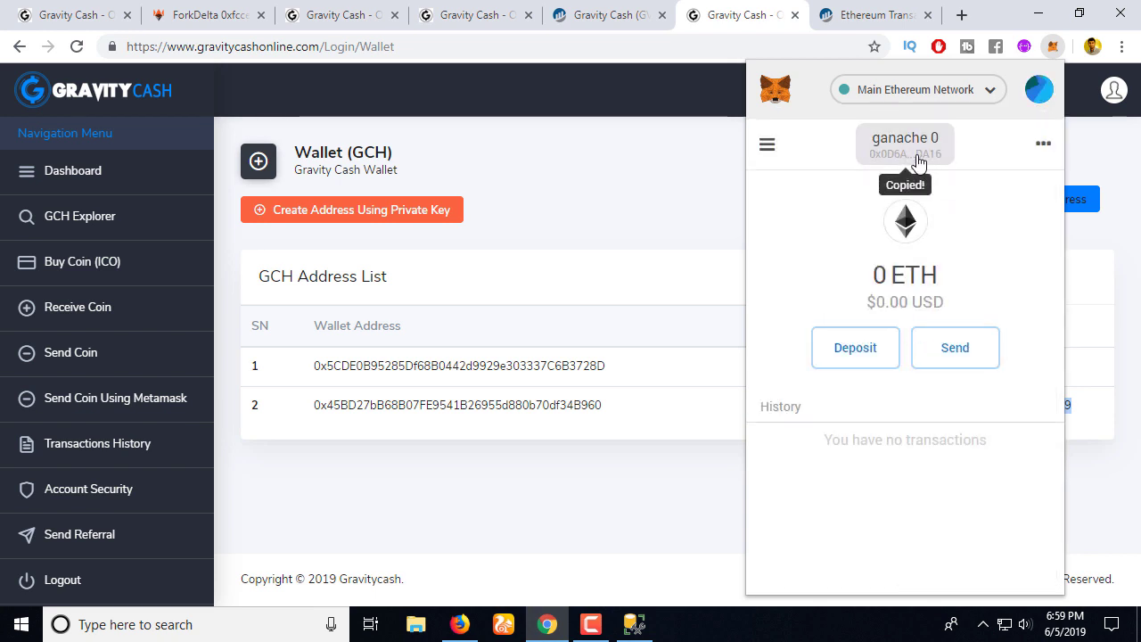
{"action": "left_click", "coordinate": [596, 255]}
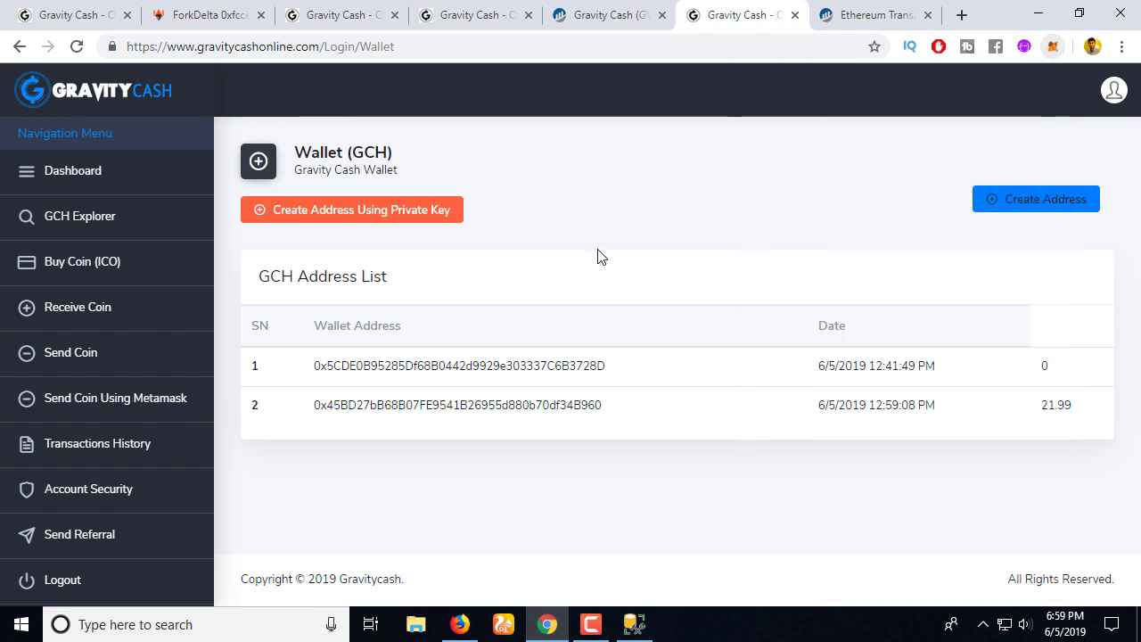
Step: Send 10 GCH to the pasted ganache 0 address and open the transfer's transaction details
{"action": "left_click", "coordinate": [111, 356]}
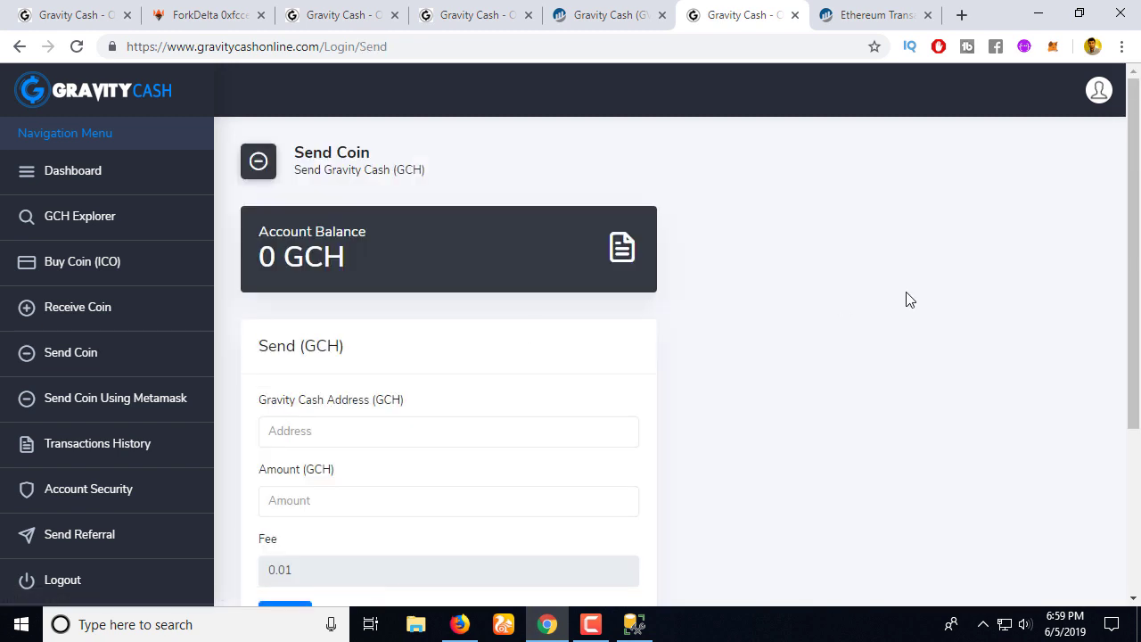
{"action": "scroll", "coordinate": [338, 334], "scroll_direction": "down", "scroll_amount": 1}
{"action": "left_click", "coordinate": [339, 334]}
{"action": "type", "text": "0x0D6A7f417506C66b00Ef27453C490690Fc84DA16"}
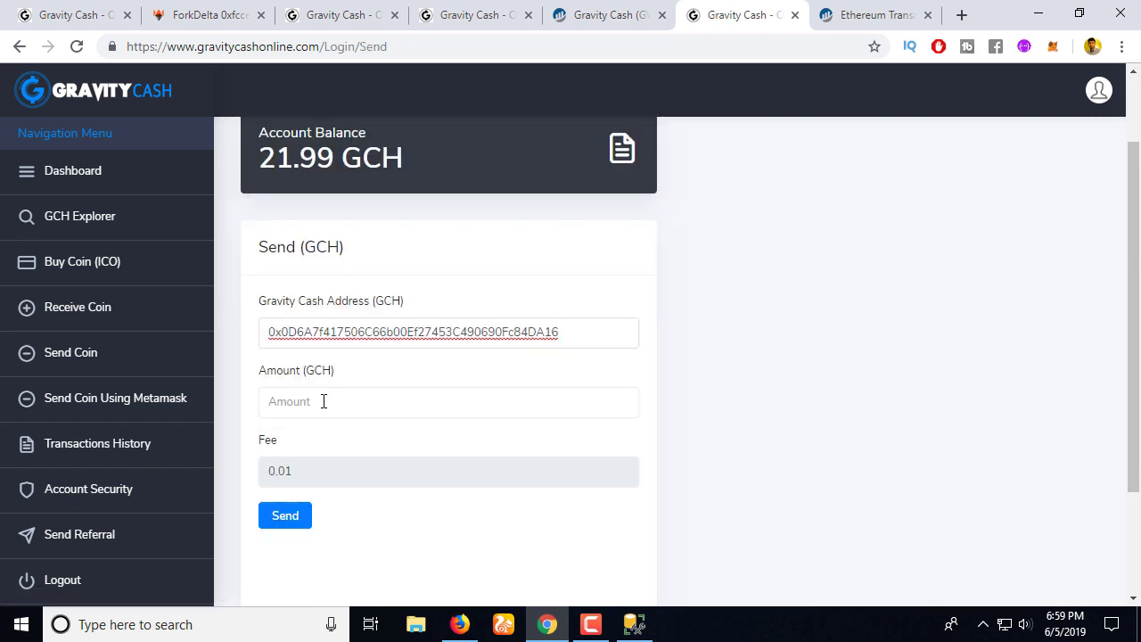
{"action": "left_click", "coordinate": [324, 401]}
{"action": "type", "text": "0"}
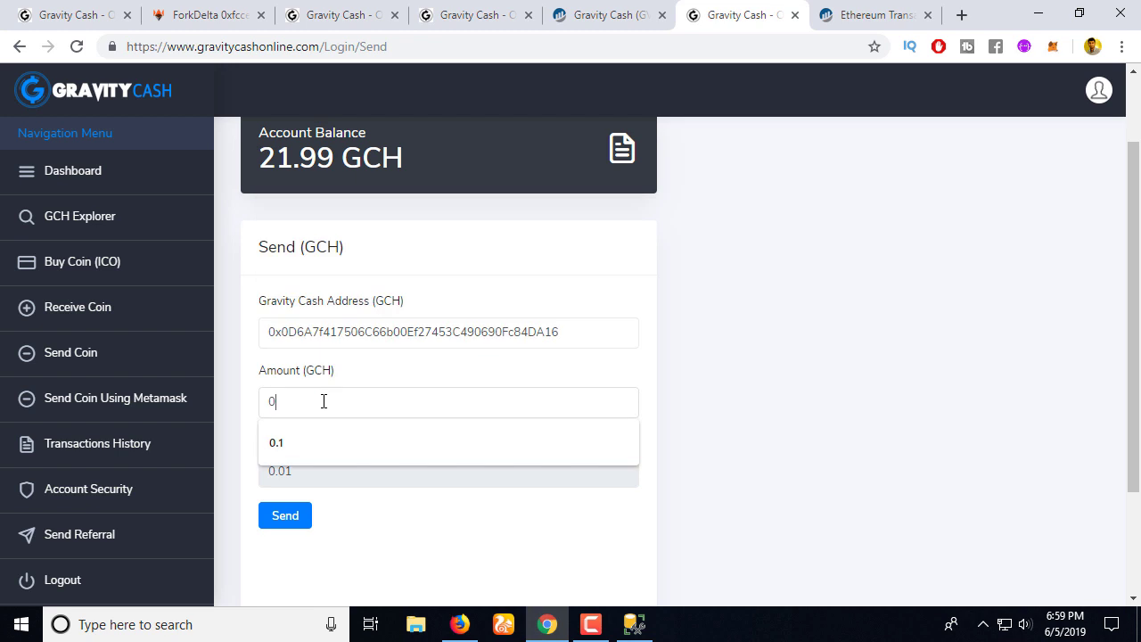
{"action": "key", "text": "BackSpace"}
{"action": "type", "text": "10"}
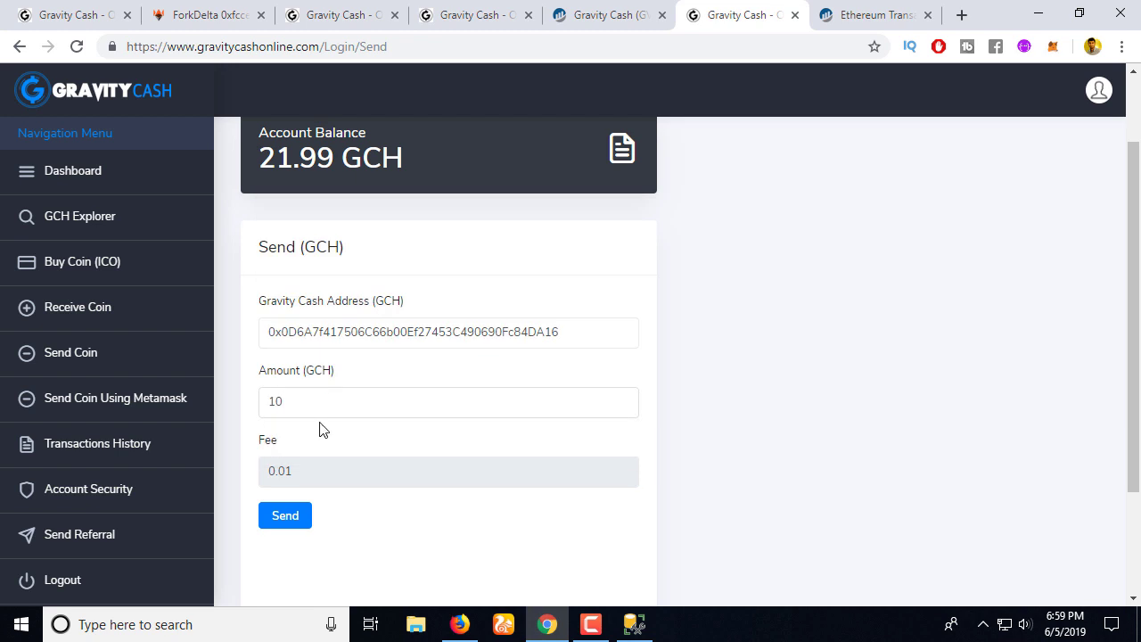
{"action": "left_click", "coordinate": [283, 521]}
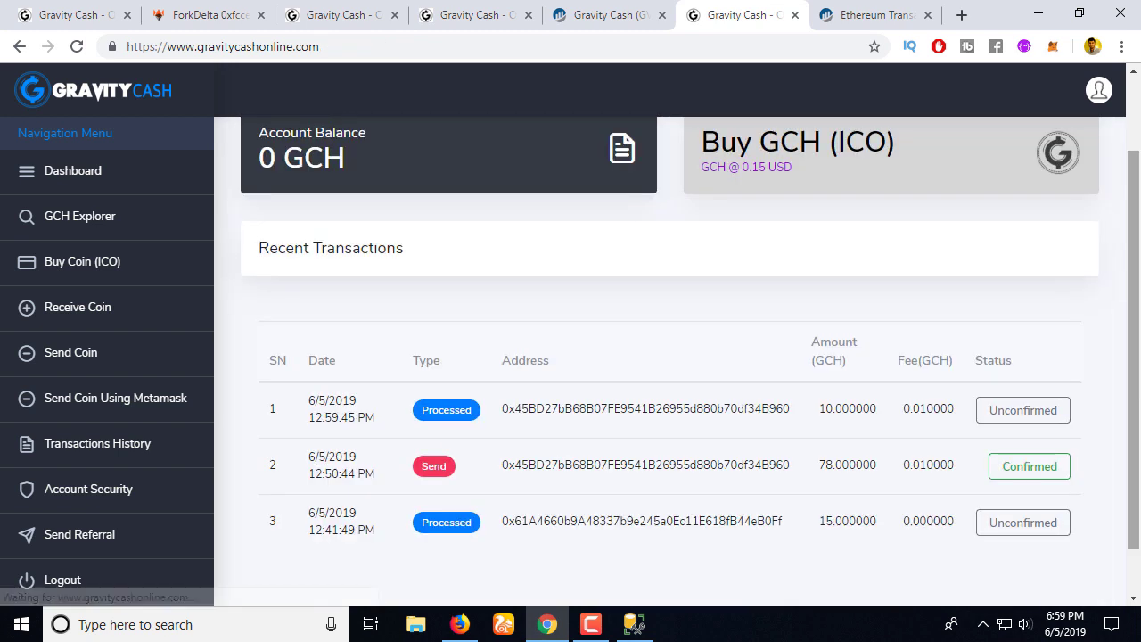
{"action": "scroll", "coordinate": [685, 357], "scroll_direction": "down", "scroll_amount": 1}
{"action": "left_click", "coordinate": [686, 357]}
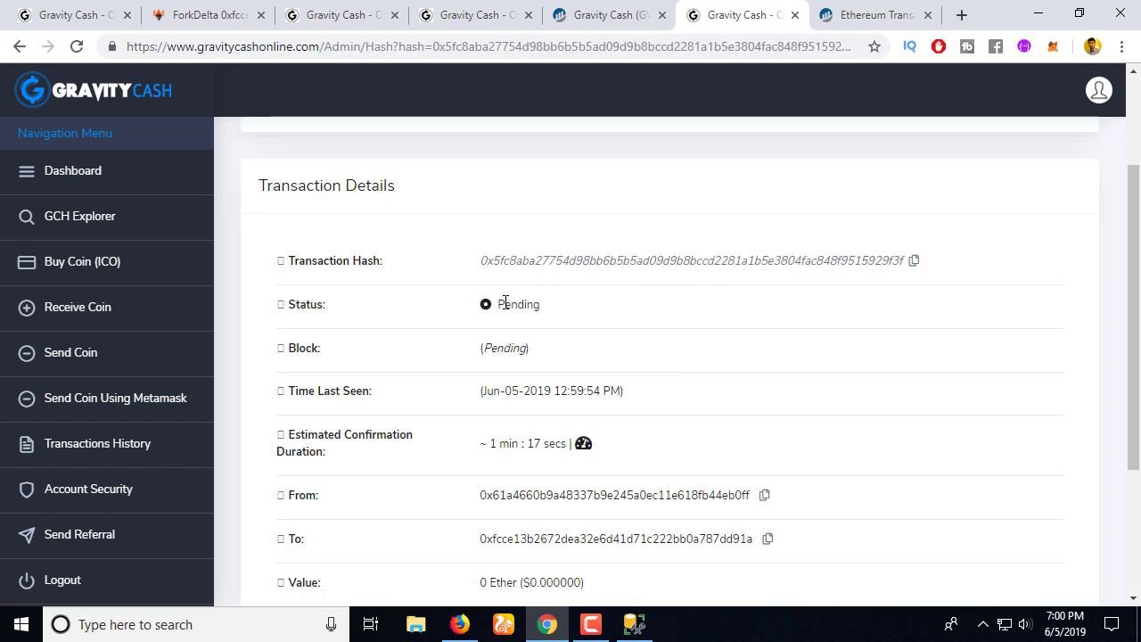
Step: Copy the pending transaction's hash and look it up on Etherscan
{"action": "double_click", "coordinate": [506, 303]}
{"action": "double_click", "coordinate": [822, 260]}
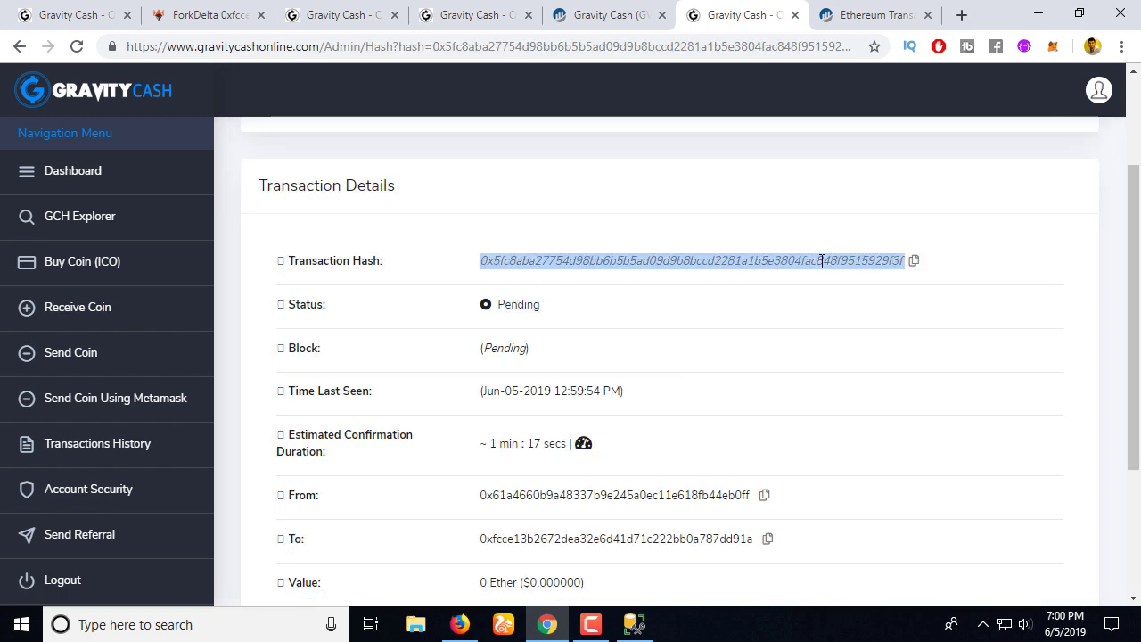
{"action": "left_click", "coordinate": [878, 15]}
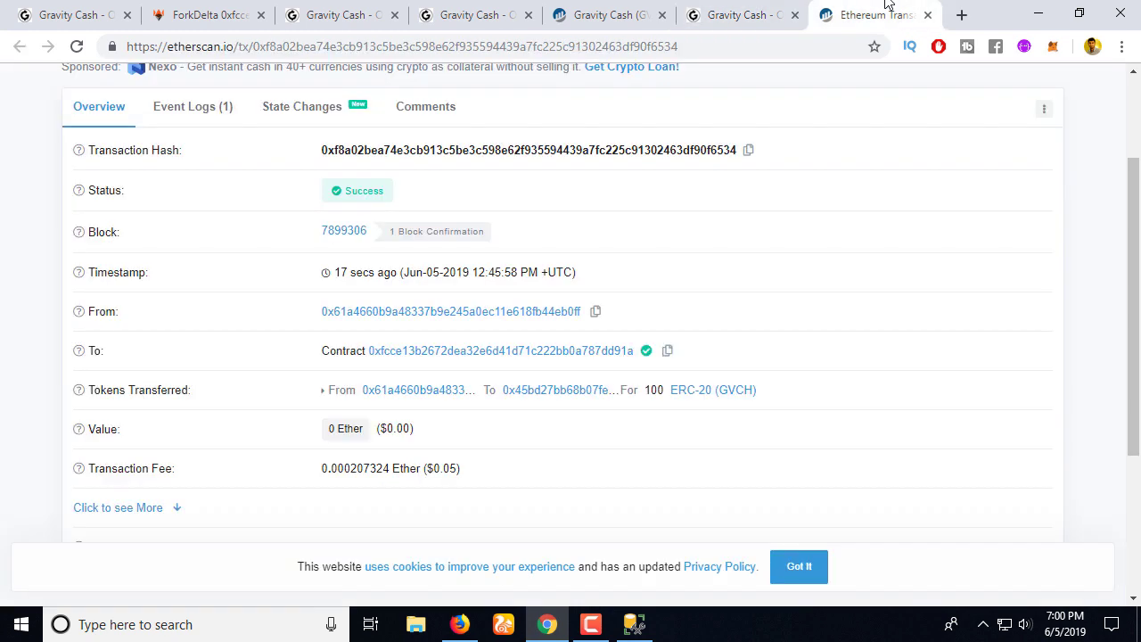
{"action": "left_click_drag", "start_coordinate": [1133, 187], "coordinate": [1134, 69]}
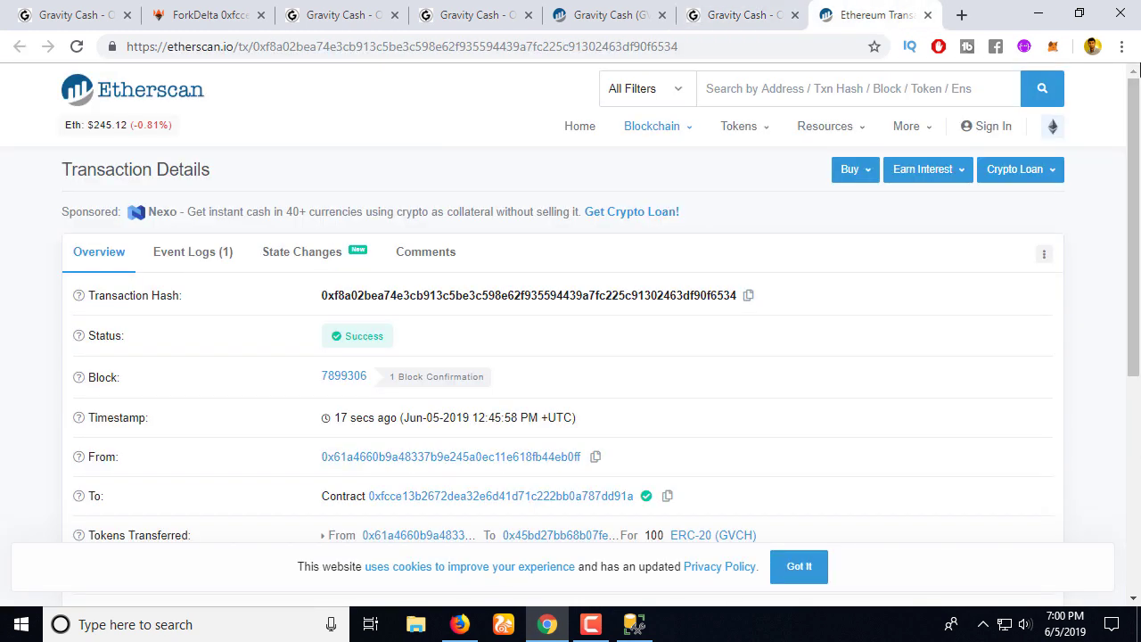
{"action": "left_click", "coordinate": [886, 89]}
{"action": "key", "text": "ctrl+v"}
{"action": "key", "text": "Return"}
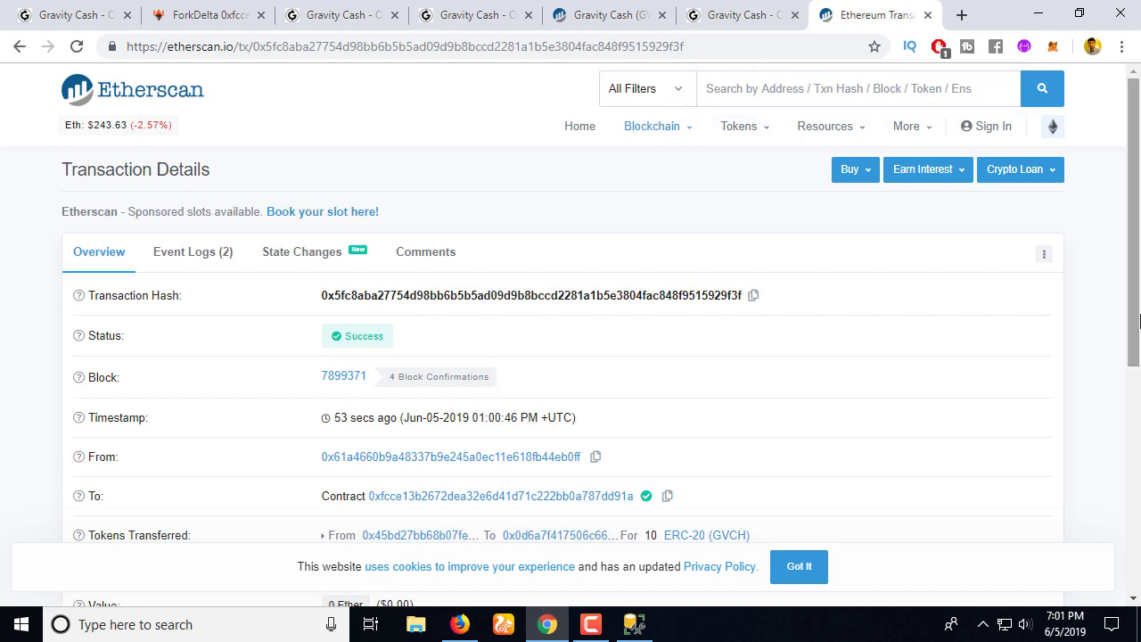
Step: Confirm the 0.01 GVCH transfer amount, check MetaMask, and return to the Gravity Cash transaction details
{"action": "scroll", "coordinate": [1138, 321], "scroll_direction": "down", "scroll_amount": 2}
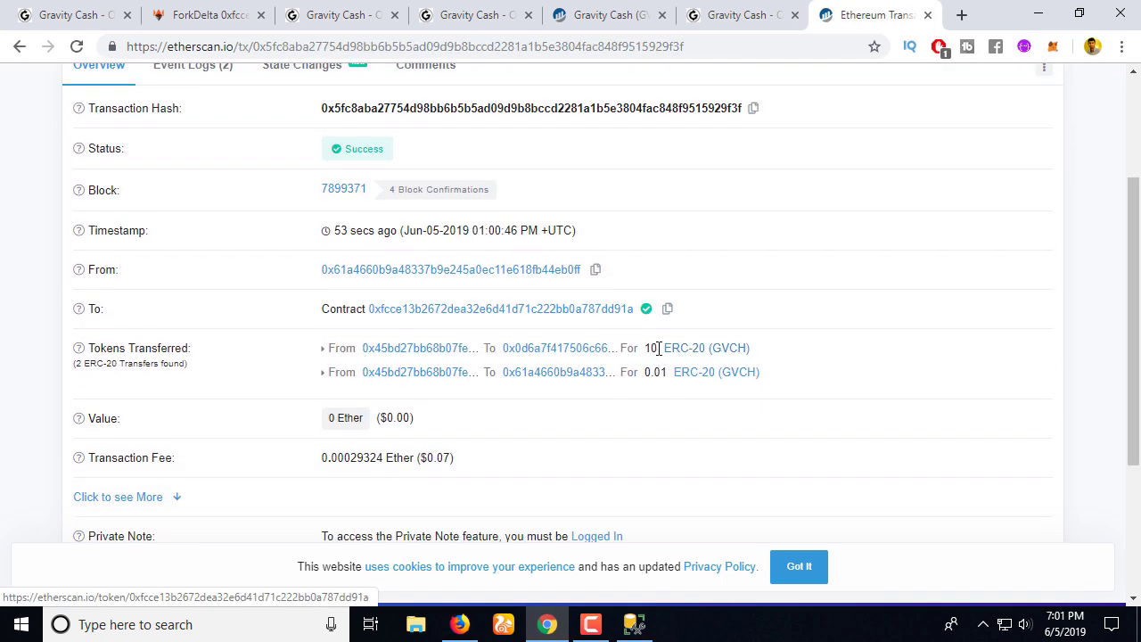
{"action": "double_click", "coordinate": [671, 378]}
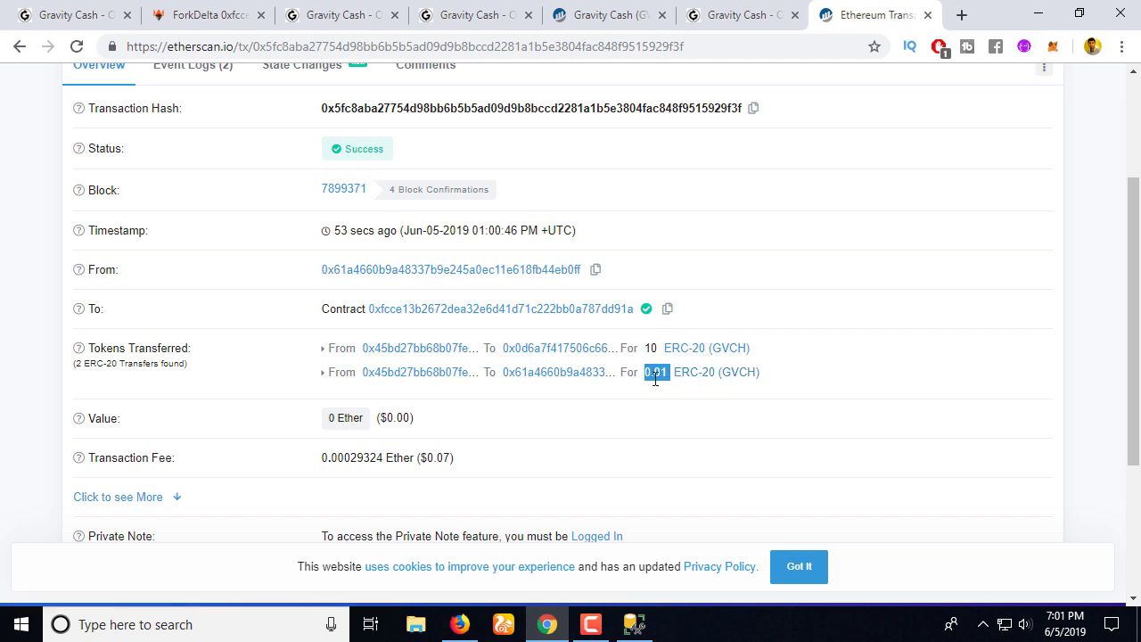
{"action": "left_click", "coordinate": [925, 344]}
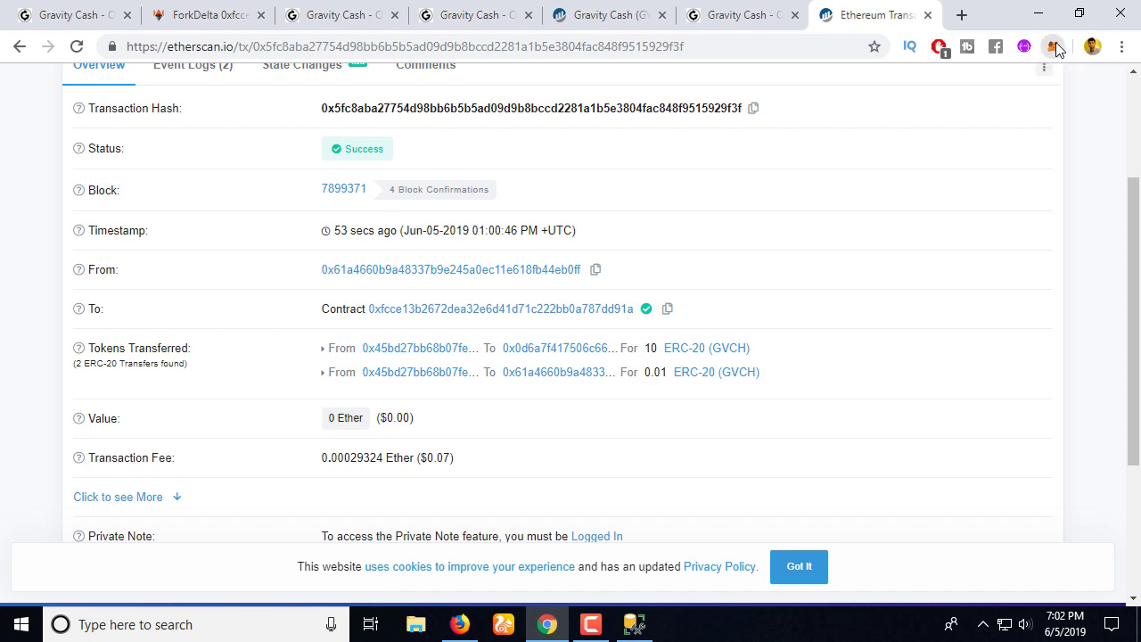
{"action": "left_click", "coordinate": [1054, 47]}
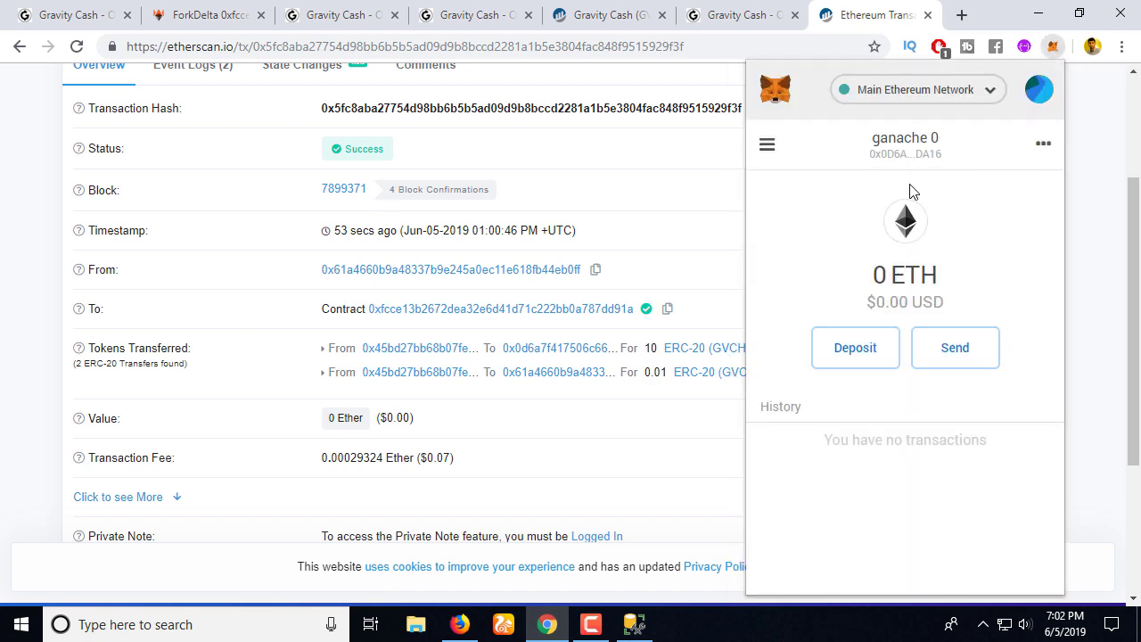
{"action": "left_click", "coordinate": [731, 14]}
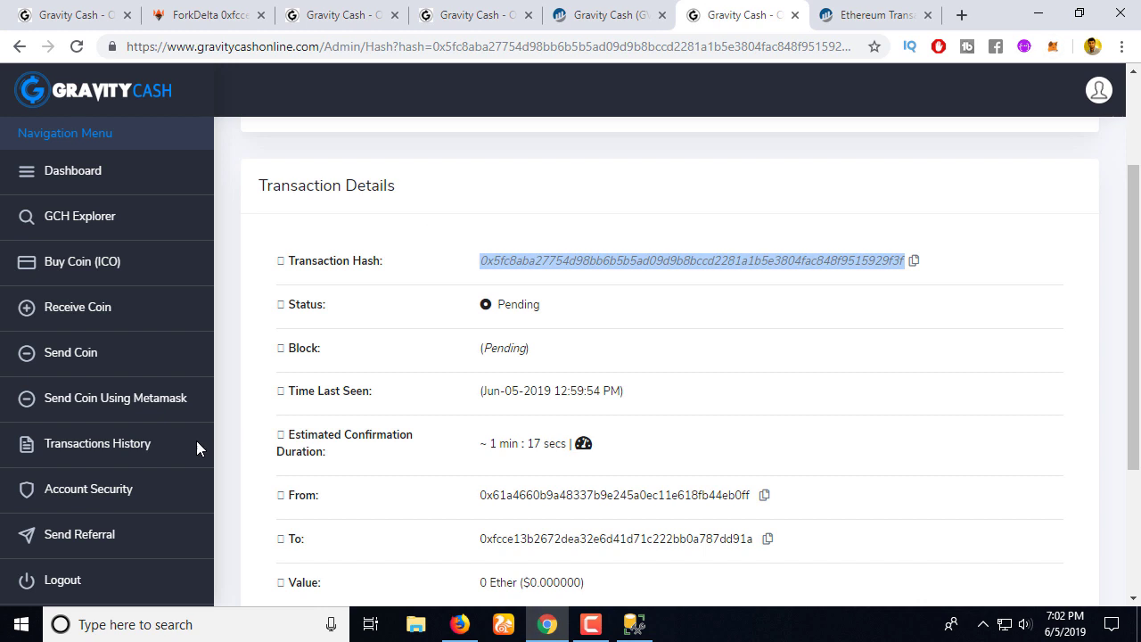
Step: Open Send Coin Using MetaMask to see the 10 GCH account balance
{"action": "left_click", "coordinate": [115, 415]}
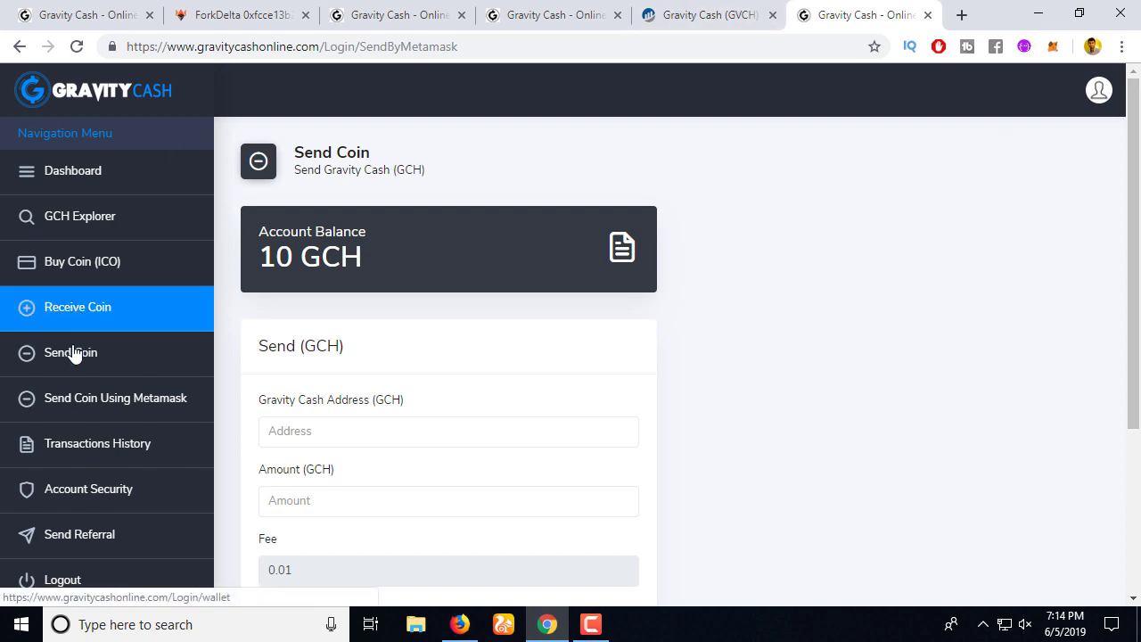
Step: Place a custom 1 USD Buy Coin (ICO) order paid with Ethereum
{"action": "left_click", "coordinate": [64, 276]}
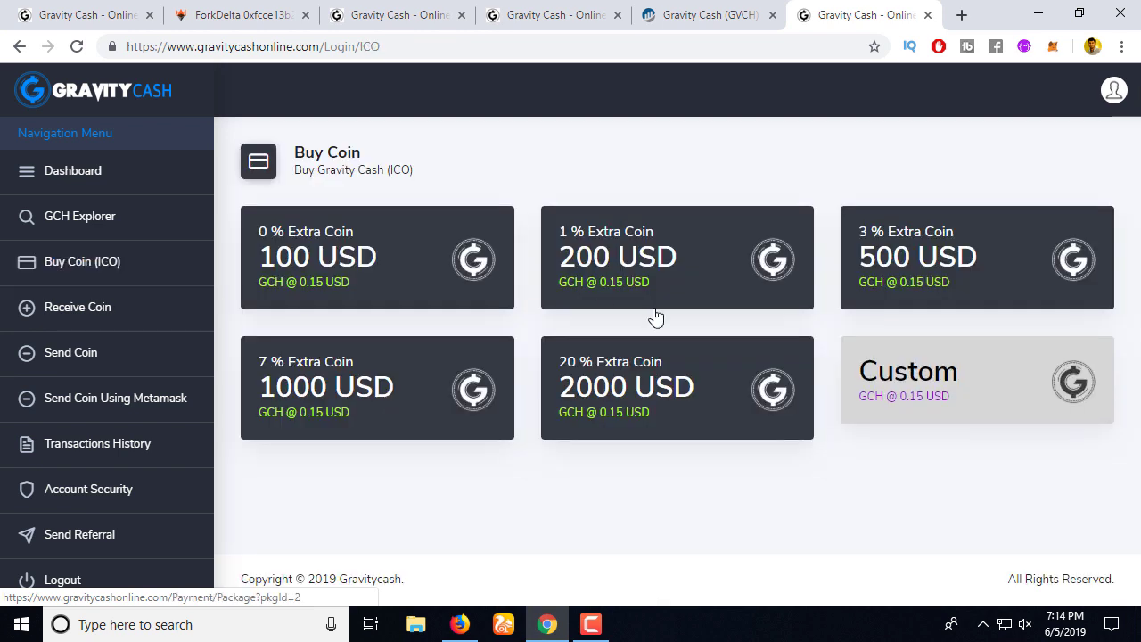
{"action": "left_click", "coordinate": [915, 379]}
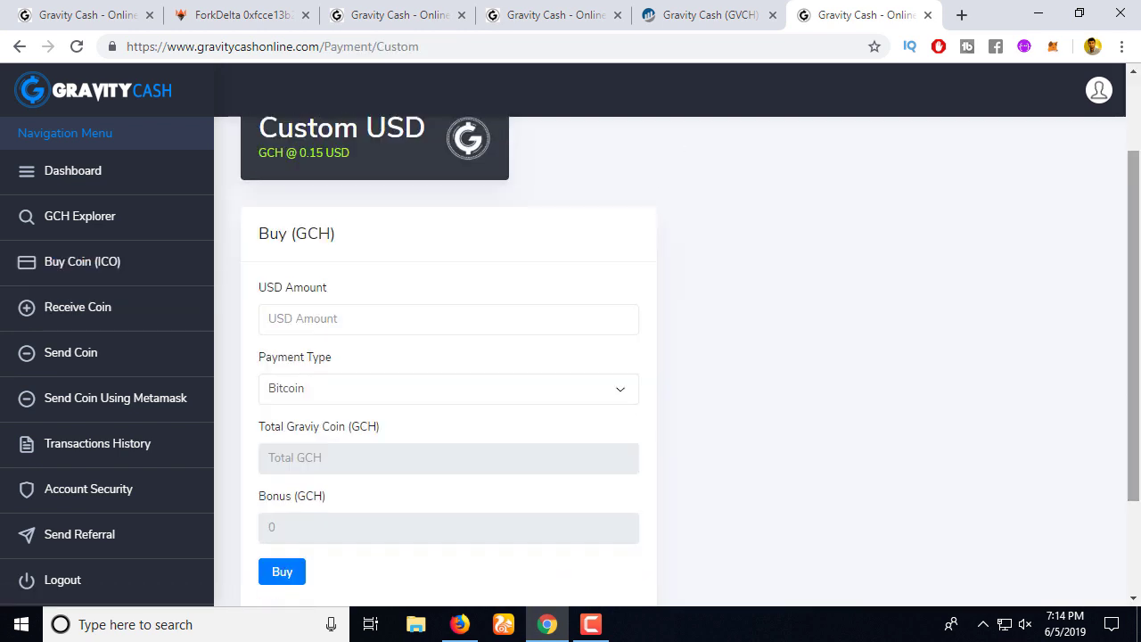
{"action": "left_click", "coordinate": [352, 317]}
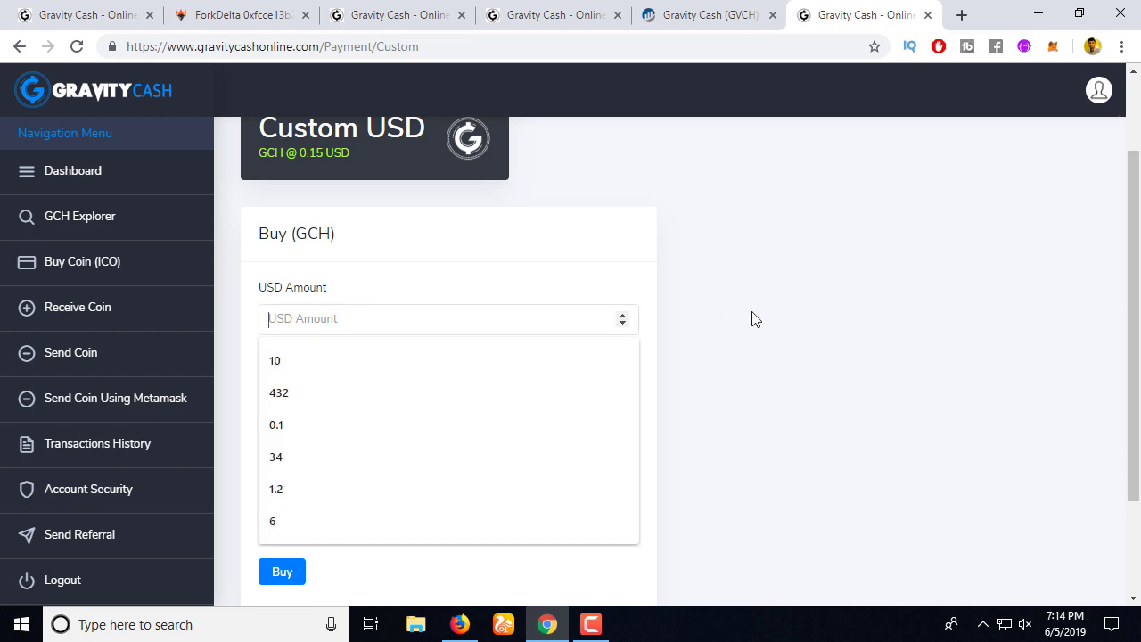
{"action": "type", "text": "1"}
{"action": "left_click", "coordinate": [841, 284]}
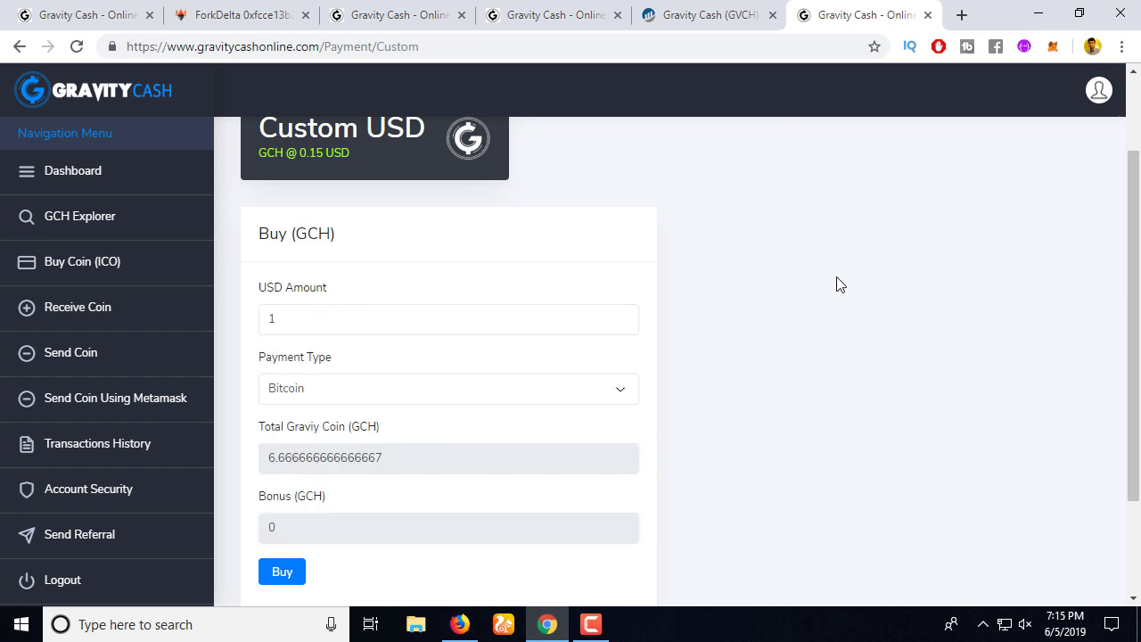
{"action": "left_click_drag", "start_coordinate": [269, 458], "coordinate": [309, 461]}
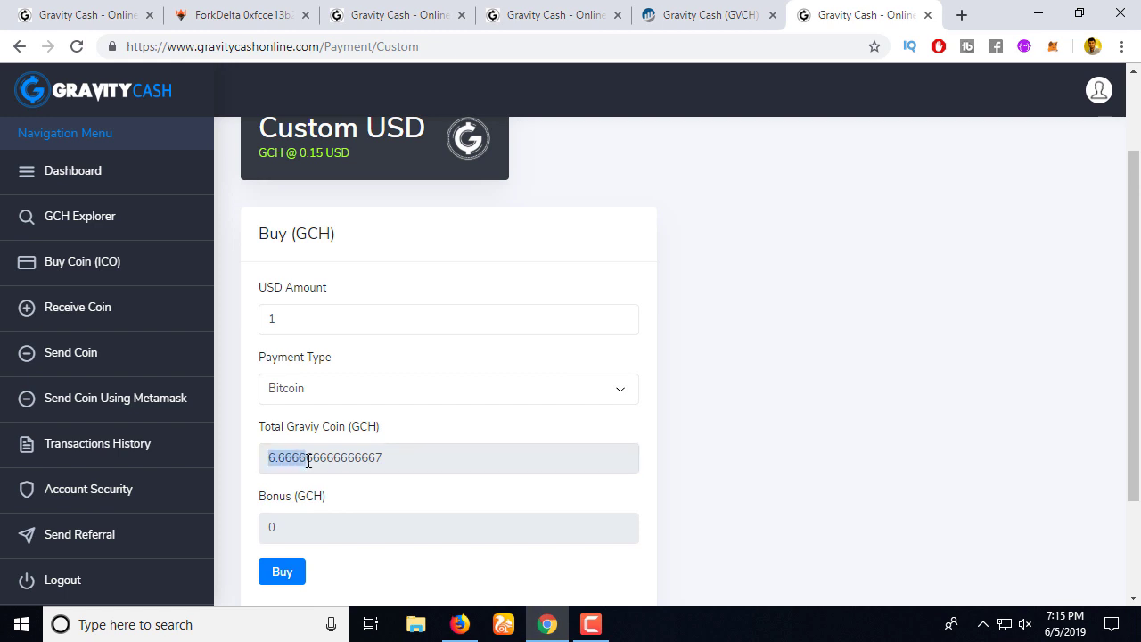
{"action": "left_click", "coordinate": [456, 388]}
{"action": "left_click", "coordinate": [343, 431]}
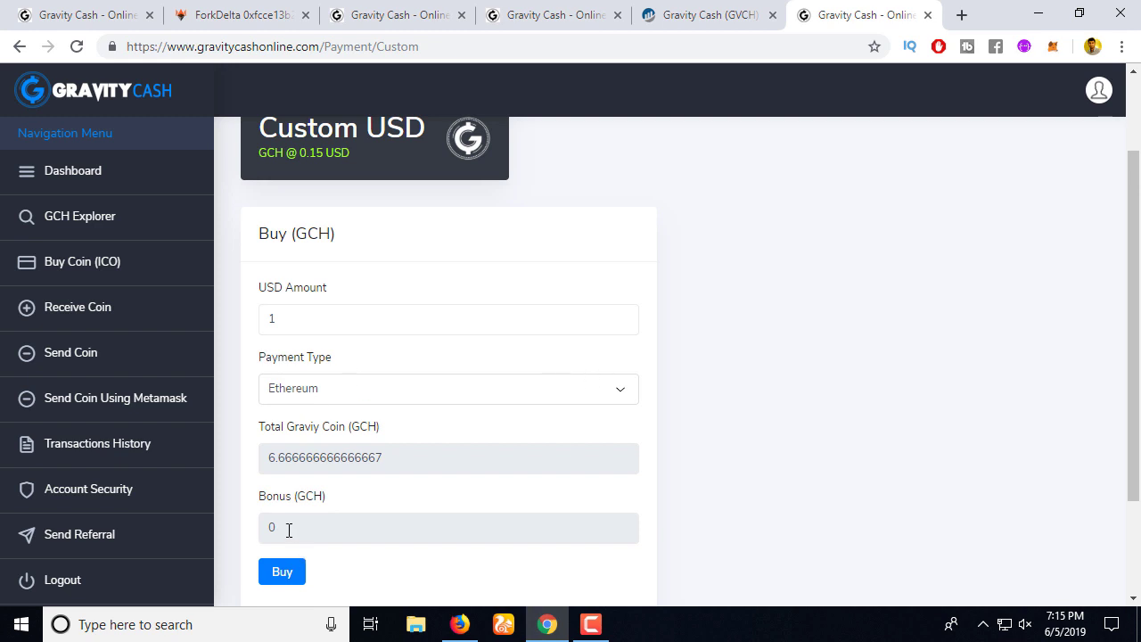
{"action": "left_click", "coordinate": [280, 571]}
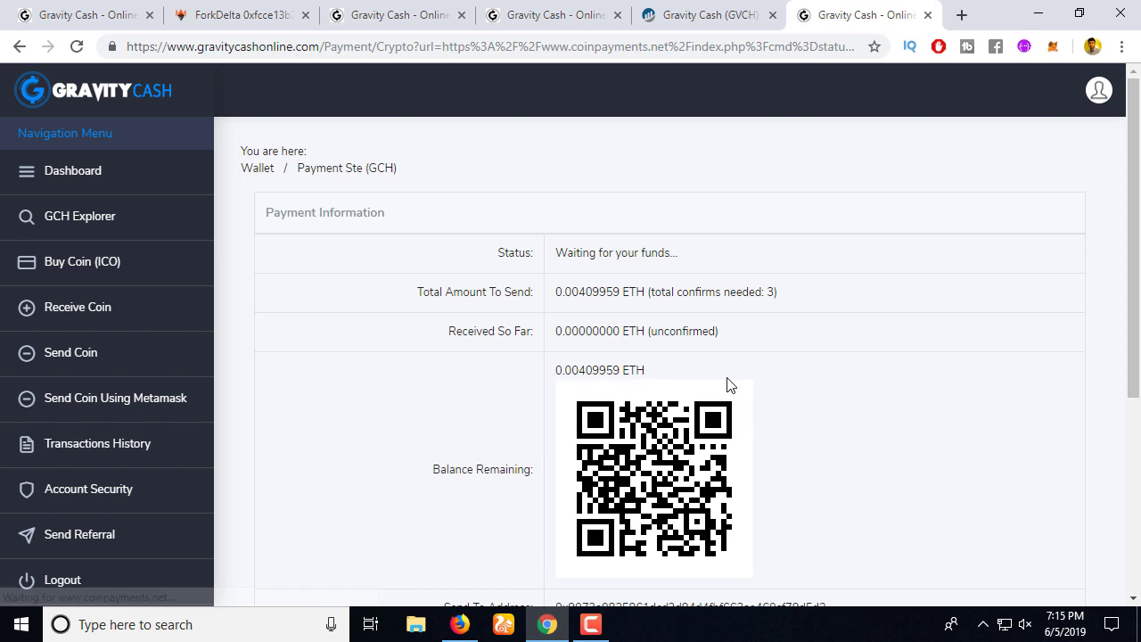
Step: Select and copy the Send To Address for the 0.00409959 ETH payment
{"action": "scroll", "coordinate": [624, 330], "scroll_direction": "down", "scroll_amount": 1}
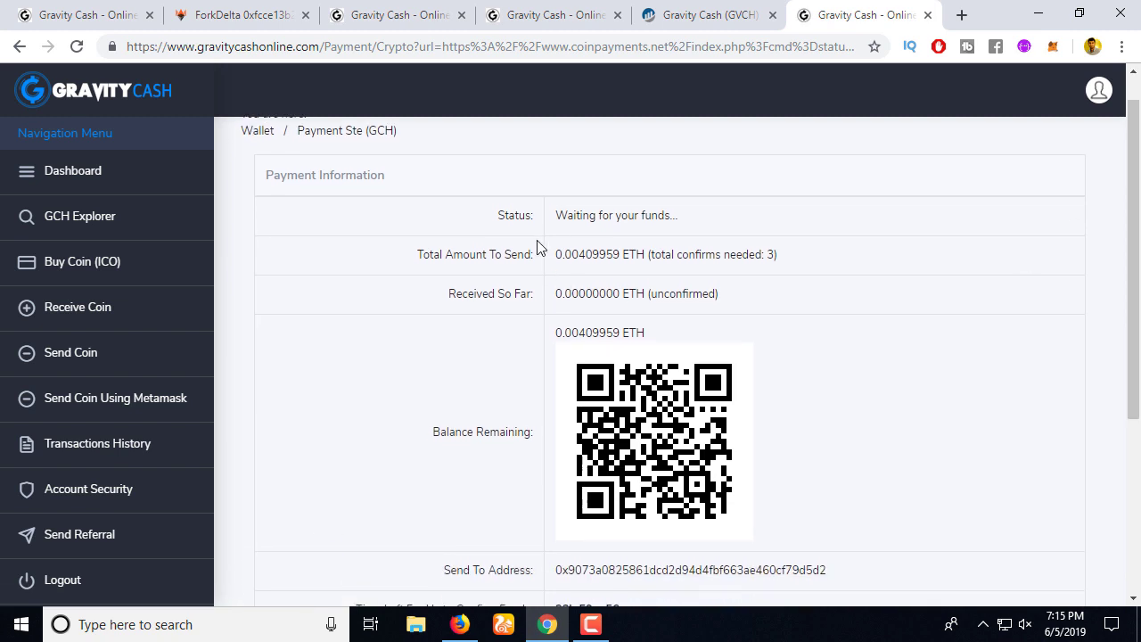
{"action": "left_click_drag", "start_coordinate": [554, 256], "coordinate": [644, 256]}
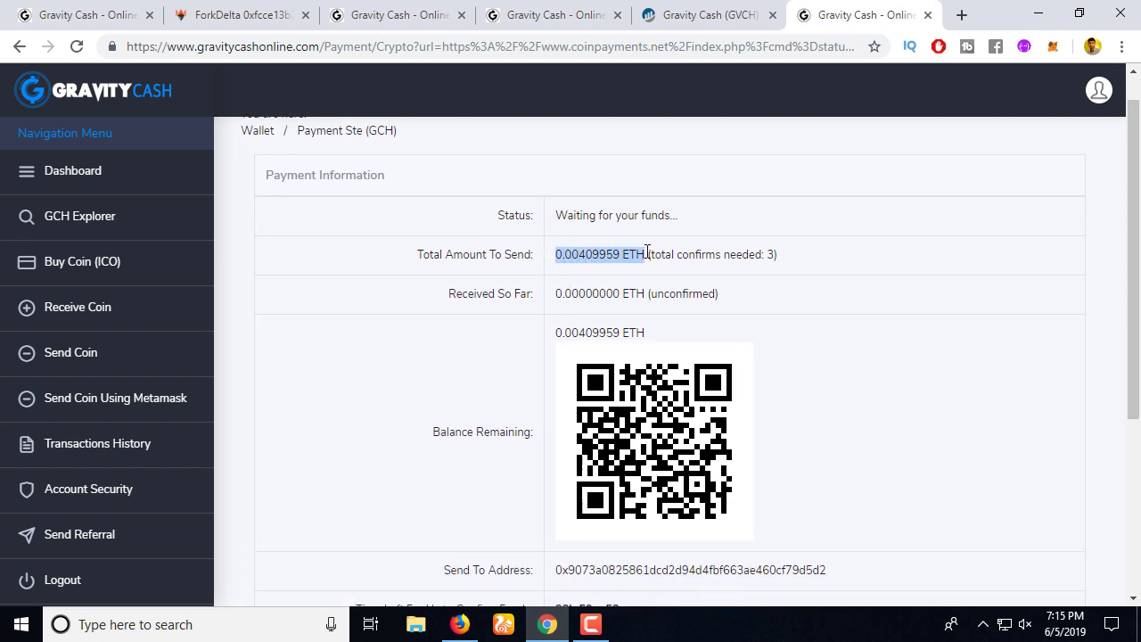
{"action": "scroll", "coordinate": [879, 456], "scroll_direction": "down", "scroll_amount": 3}
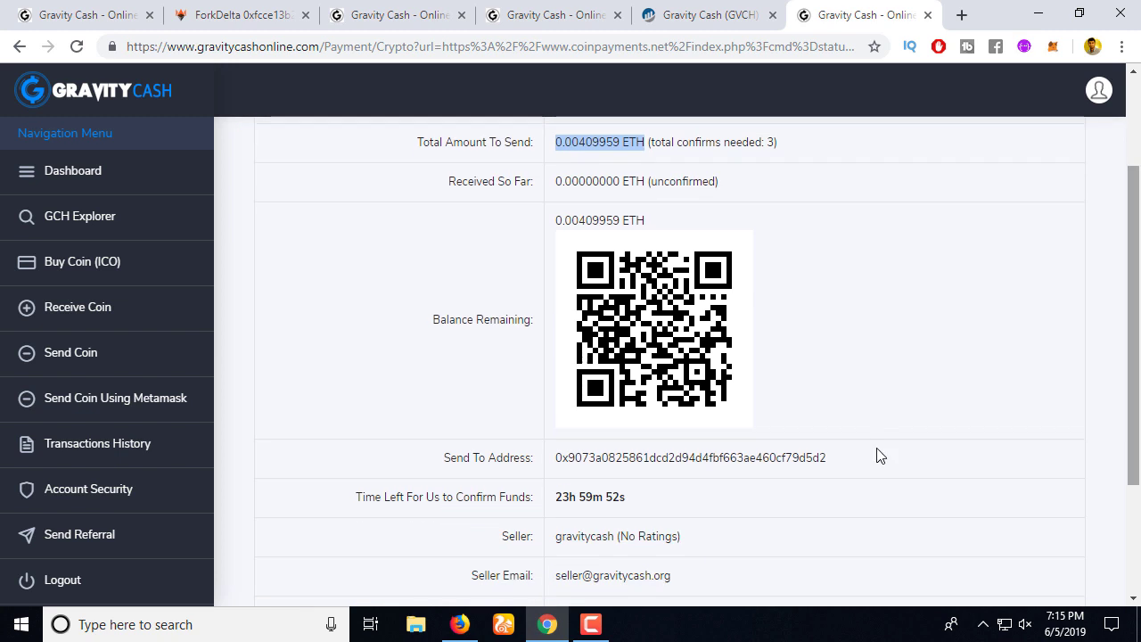
{"action": "double_click", "coordinate": [720, 457]}
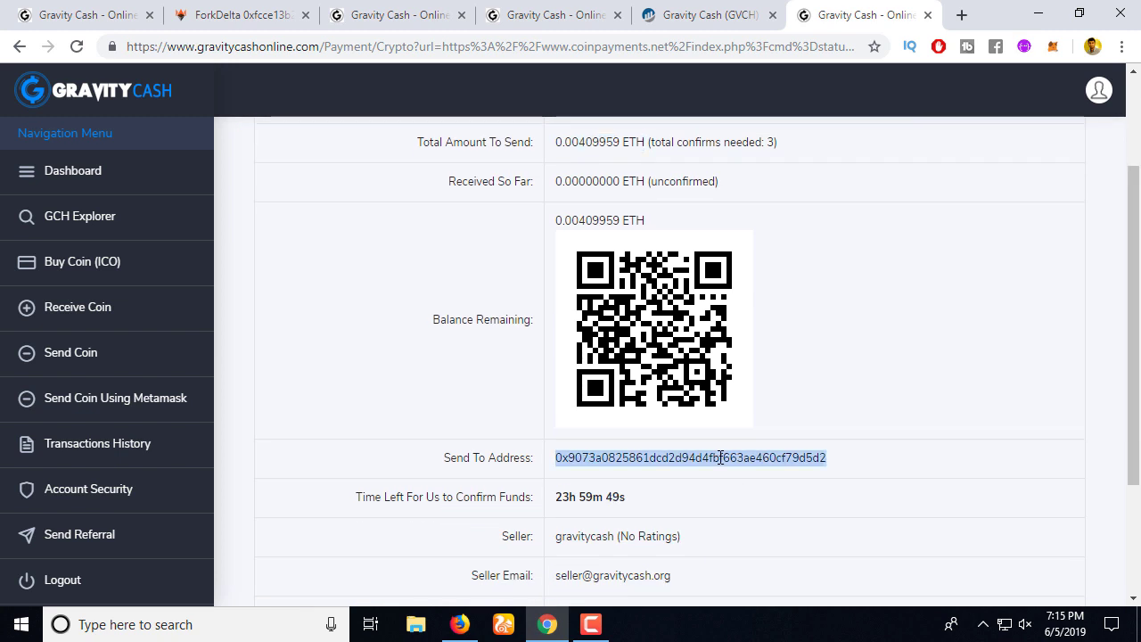
{"action": "left_click", "coordinate": [860, 462]}
{"action": "double_click", "coordinate": [810, 458]}
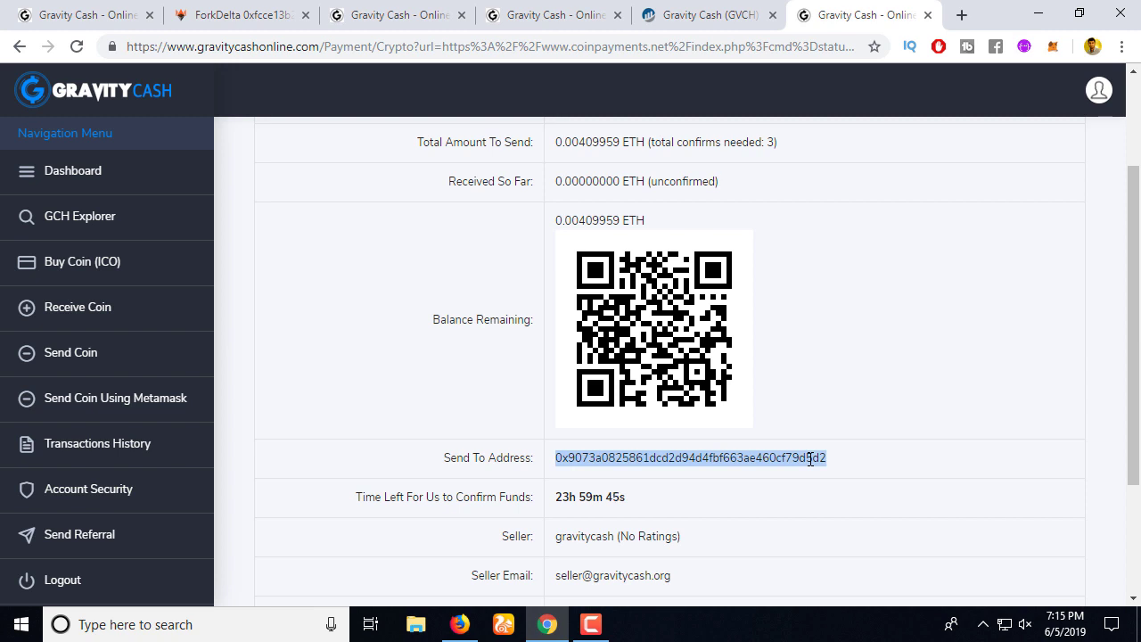
{"action": "scroll", "coordinate": [1135, 193], "scroll_direction": "up", "scroll_amount": 2}
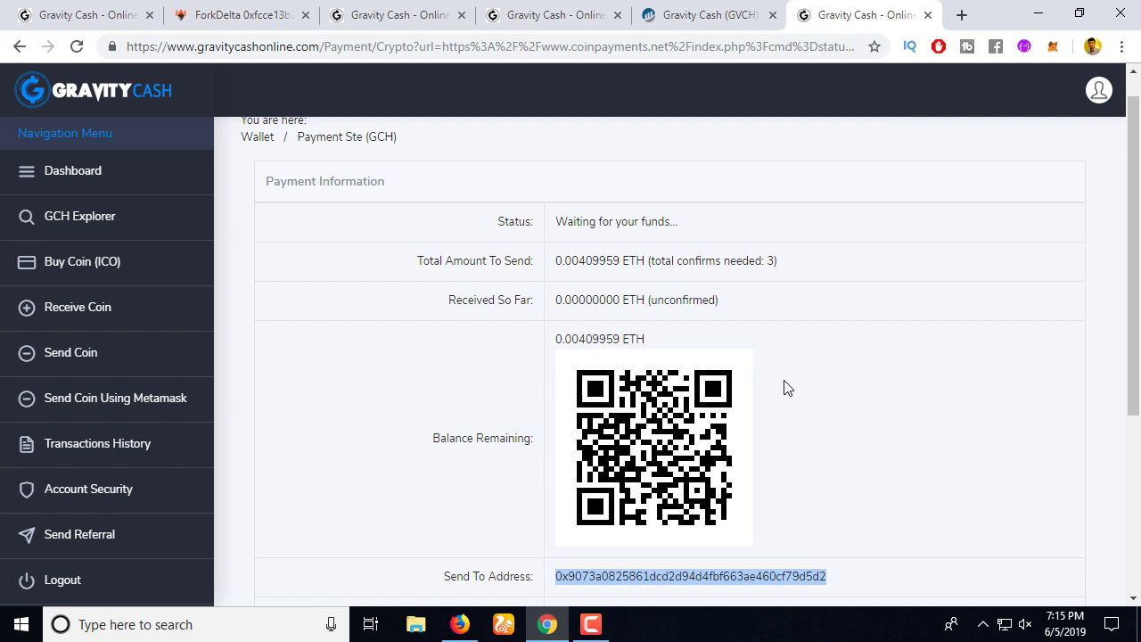
Step: In MetaMask Account 2, start a send of .00409959 ETH to the pasted payment address
{"action": "left_click", "coordinate": [1052, 49]}
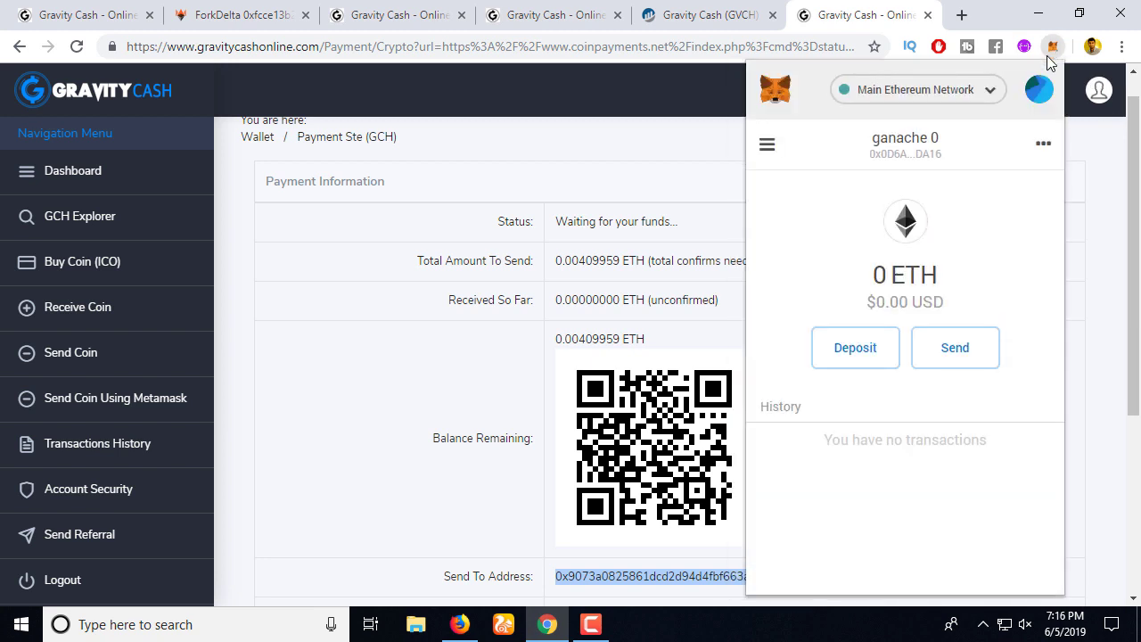
{"action": "left_click", "coordinate": [1039, 89]}
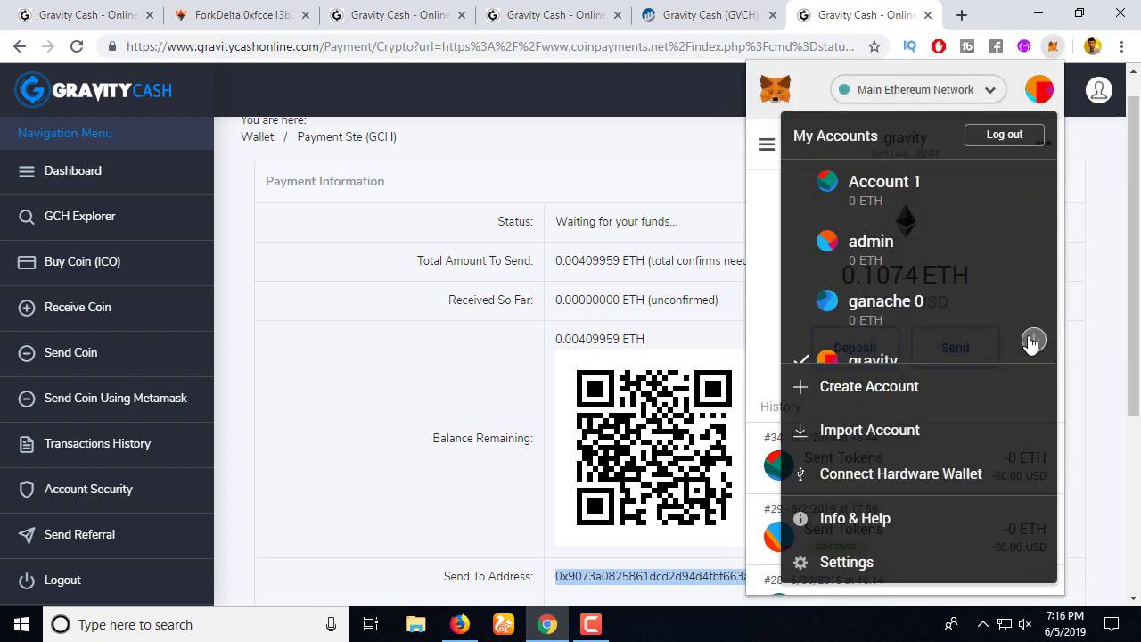
{"action": "scroll", "coordinate": [1031, 342], "scroll_direction": "down", "scroll_amount": 5}
{"action": "left_click", "coordinate": [897, 180]}
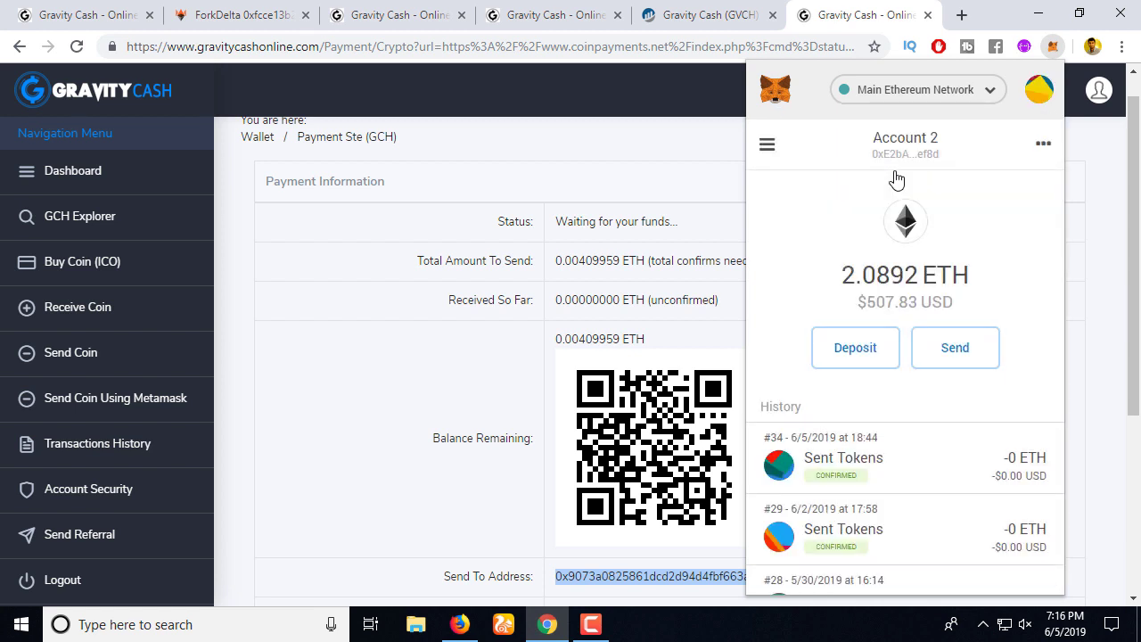
{"action": "left_click", "coordinate": [932, 341]}
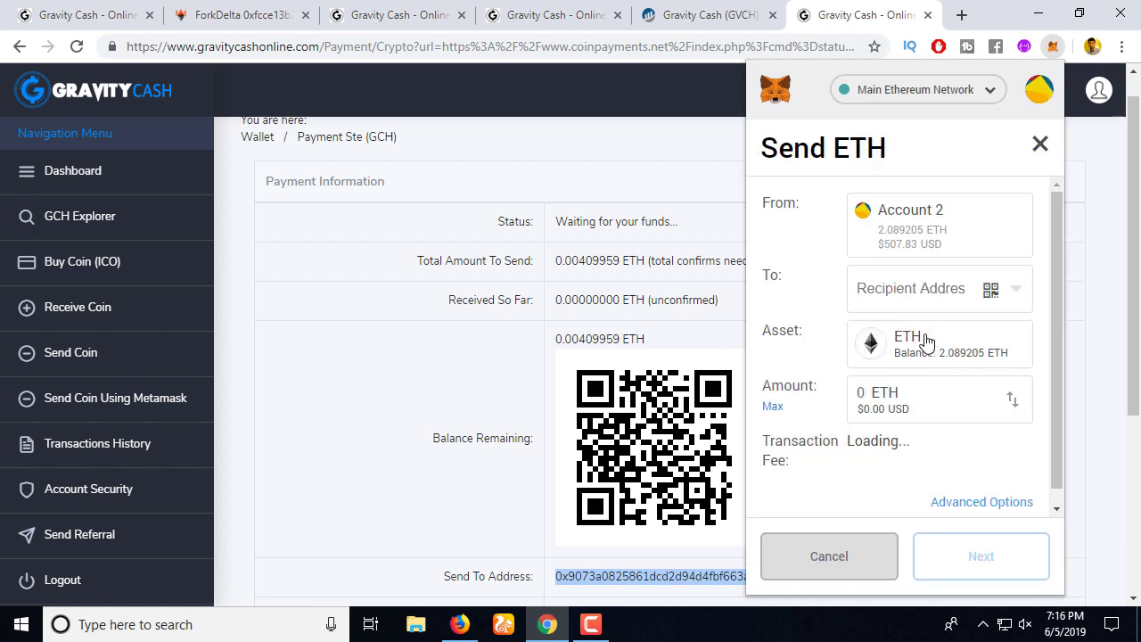
{"action": "left_click", "coordinate": [896, 284]}
{"action": "key", "text": "ctrl+v"}
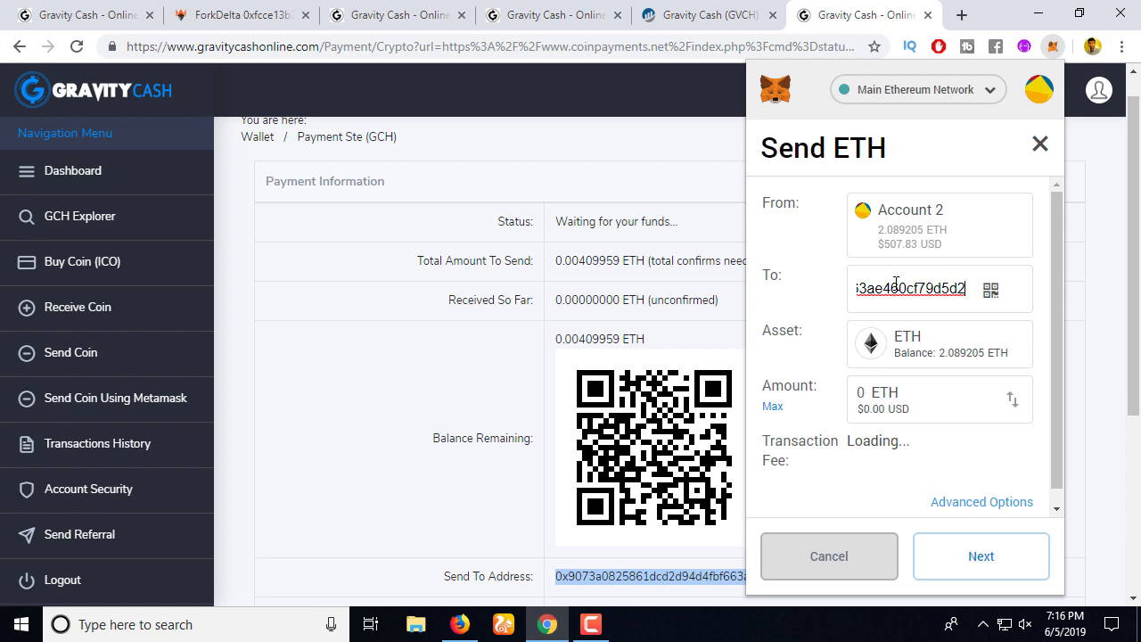
{"action": "key", "text": "Tab"}
{"action": "type", "text": ".00"}
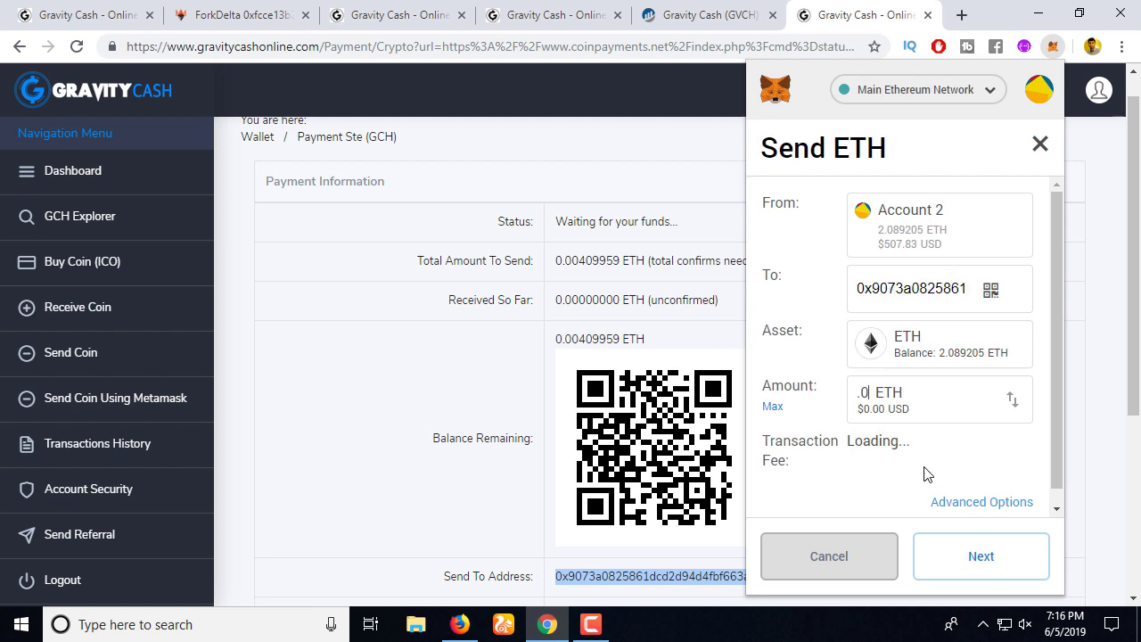
{"action": "type", "text": "409959"}
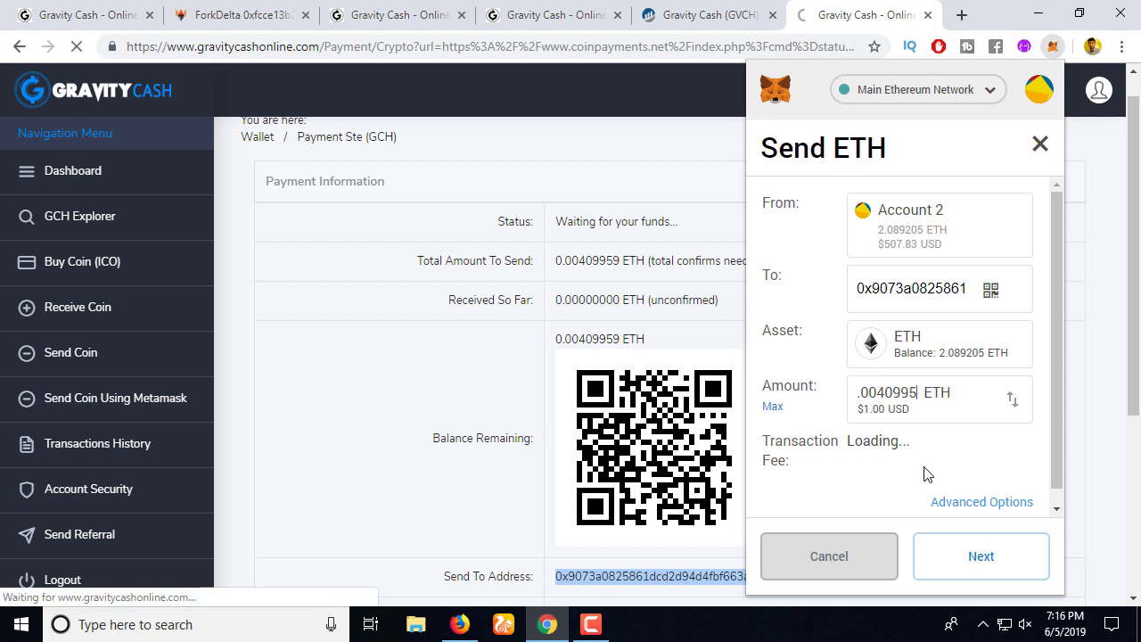
Step: Confirm the 0.0041 ETH payment and view the pending transaction on Etherscan
{"action": "left_click", "coordinate": [966, 560]}
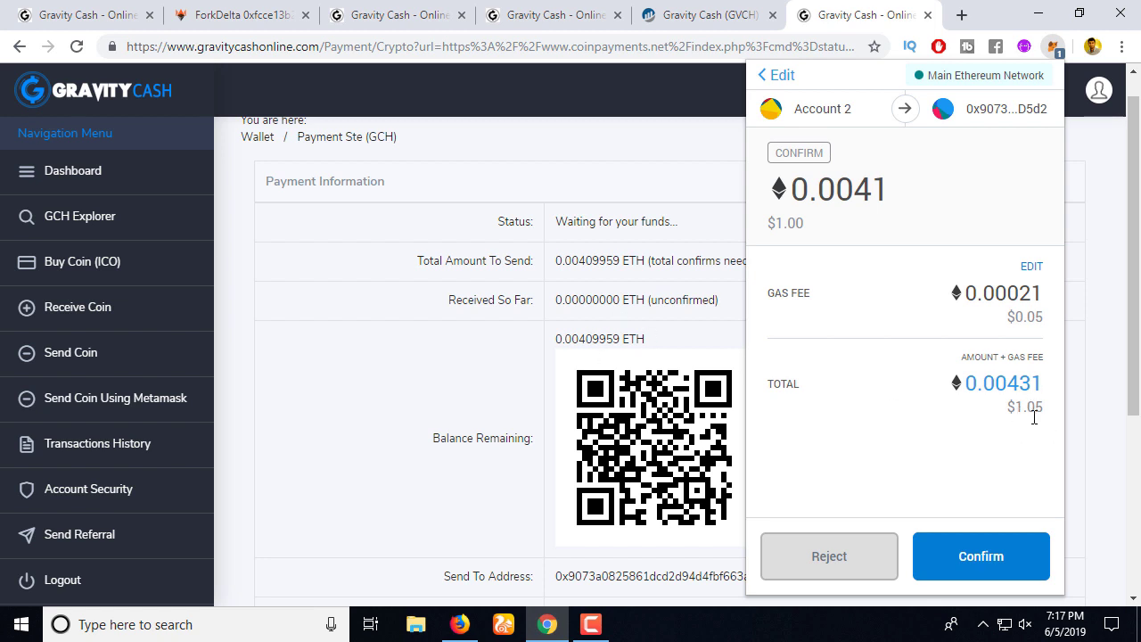
{"action": "left_click", "coordinate": [980, 557]}
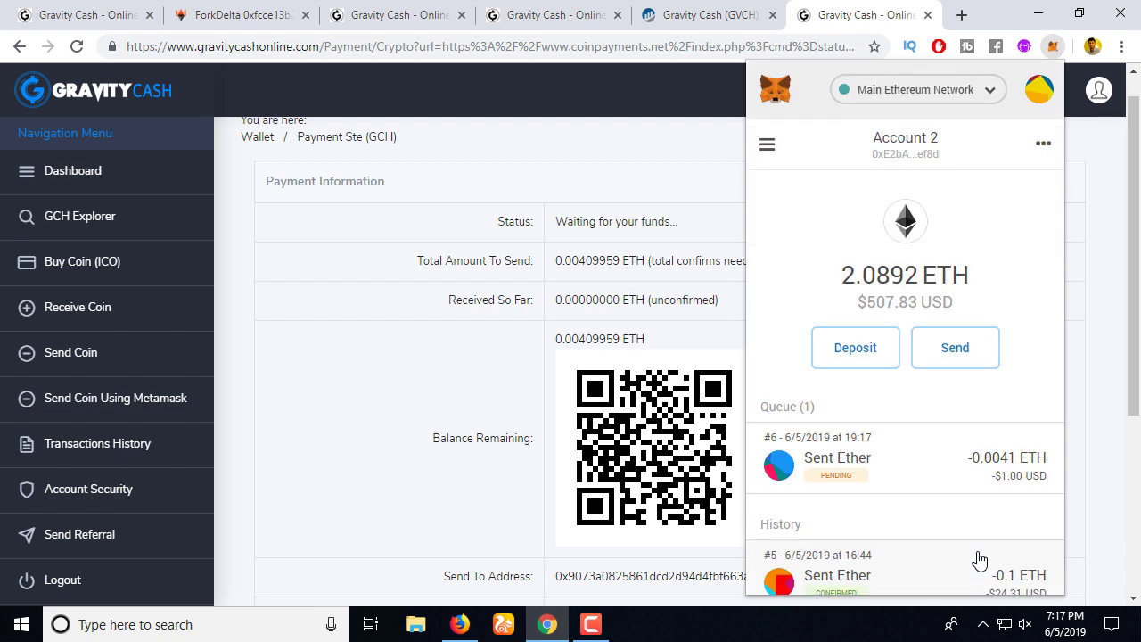
{"action": "left_click", "coordinate": [976, 467]}
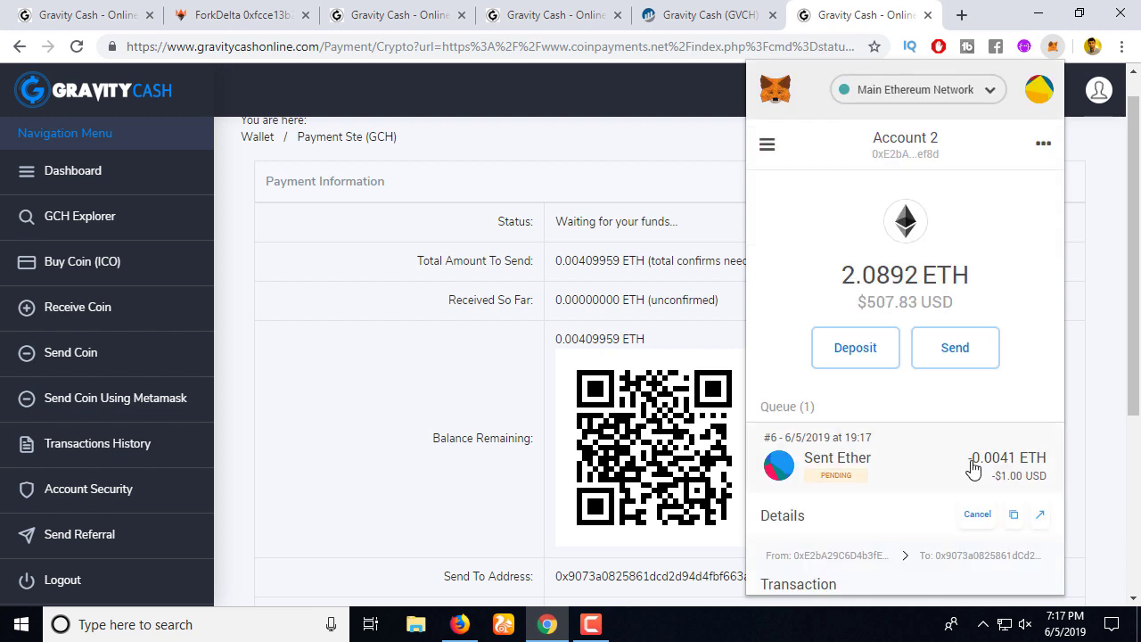
{"action": "left_click", "coordinate": [1045, 524]}
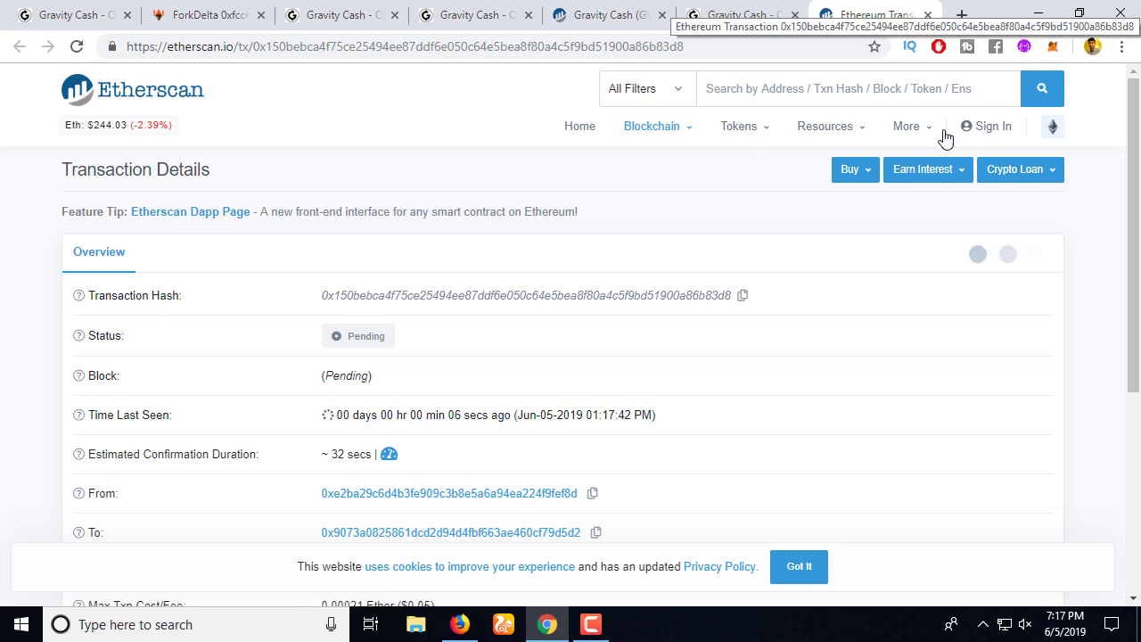
{"action": "left_click_drag", "start_coordinate": [1137, 267], "coordinate": [1138, 337]}
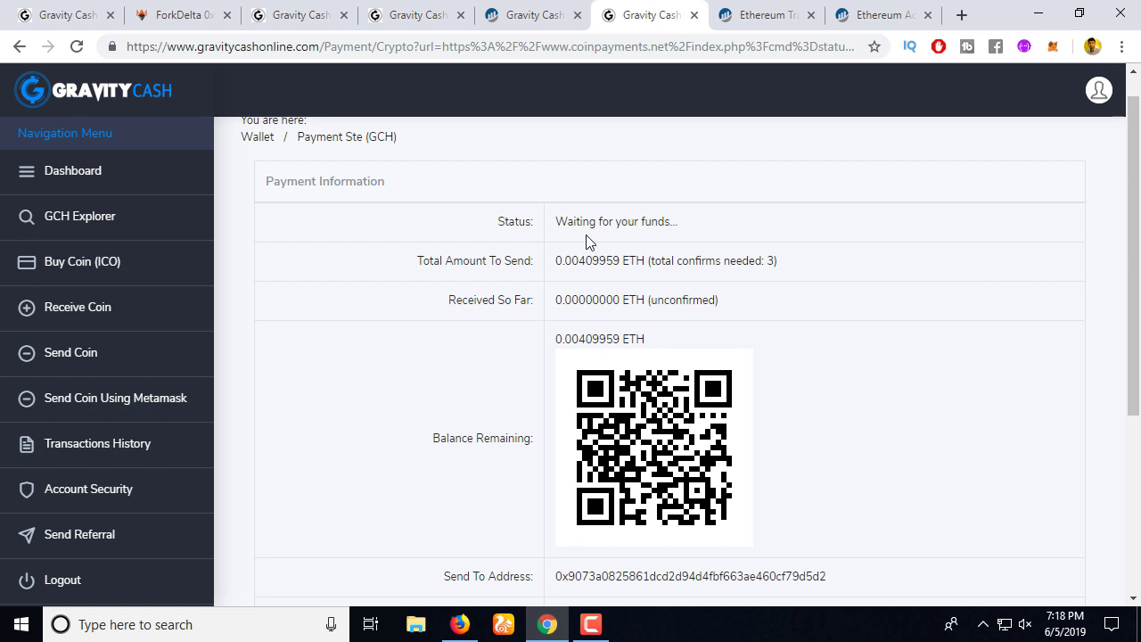
{"action": "triple_click", "coordinate": [713, 238]}
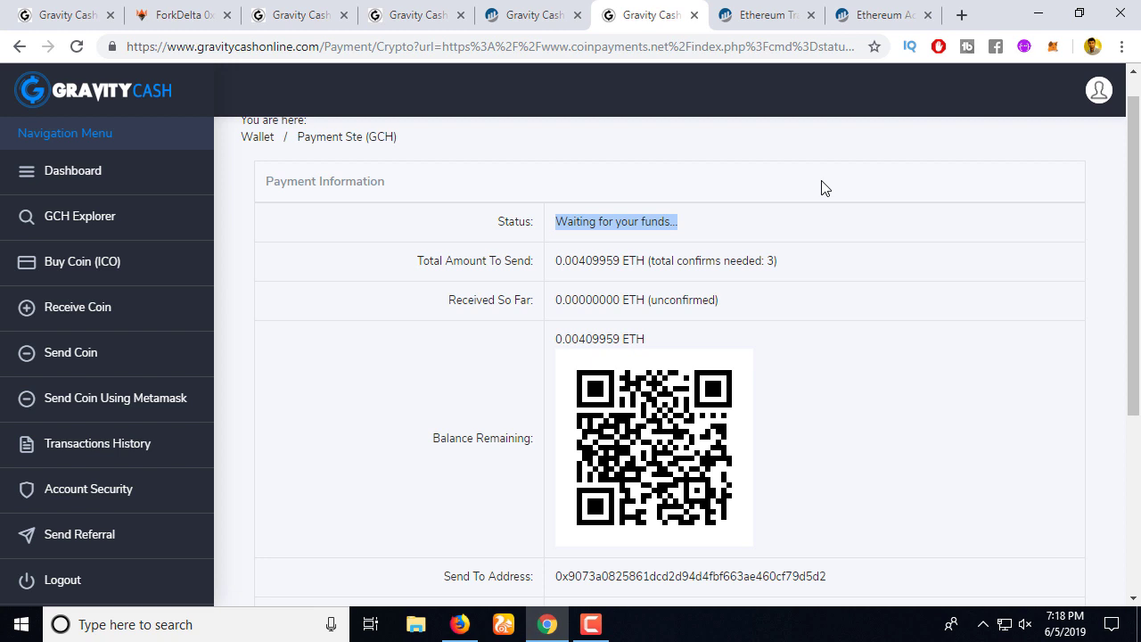
{"action": "left_click", "coordinate": [670, 237]}
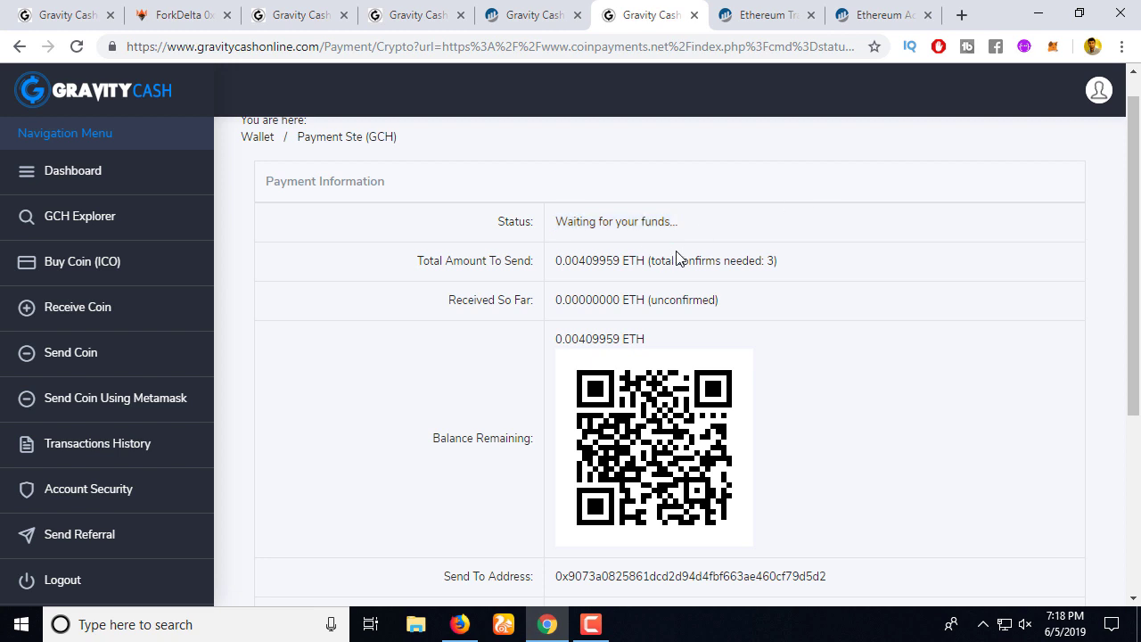
{"action": "left_click_drag", "start_coordinate": [793, 262], "coordinate": [550, 255]}
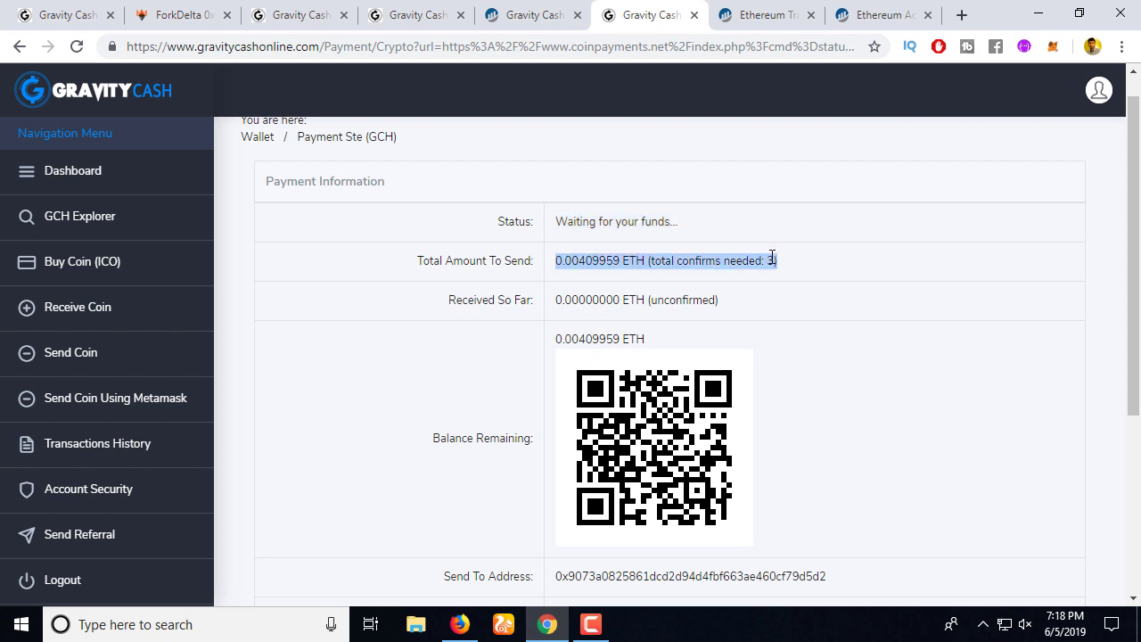
{"action": "left_click_drag", "start_coordinate": [773, 262], "coordinate": [813, 274]}
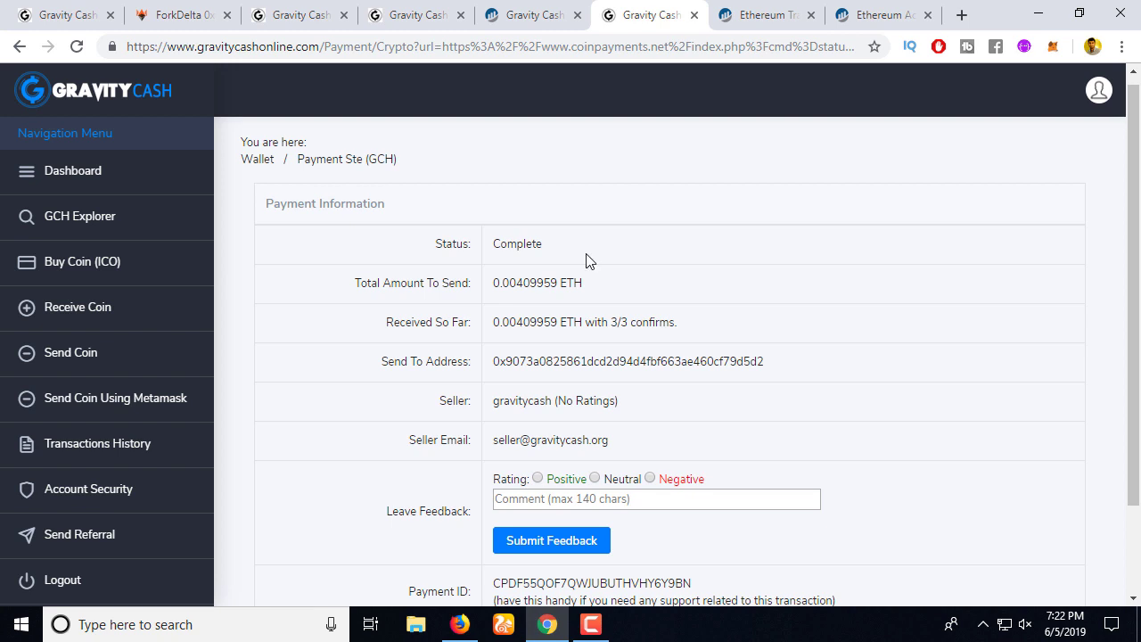
Step: Highlight the 0.00409959 ETH received, the Complete status, the send-to address and 3/3 confirms
{"action": "left_click_drag", "start_coordinate": [493, 323], "coordinate": [583, 324]}
{"action": "double_click", "coordinate": [511, 247]}
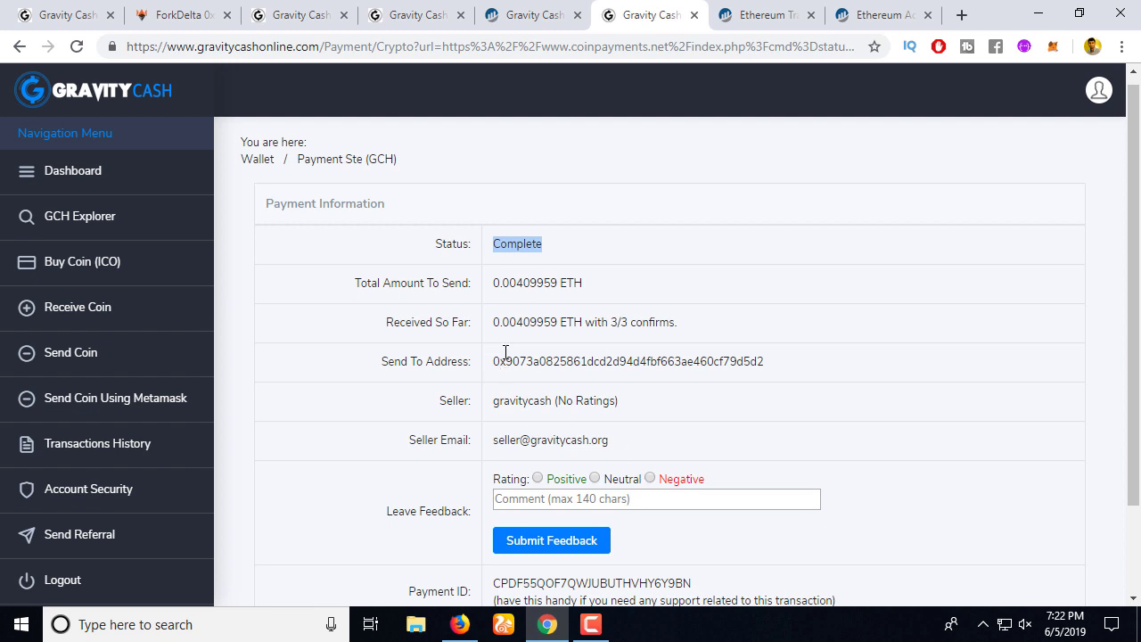
{"action": "left_click_drag", "start_coordinate": [492, 365], "coordinate": [798, 371]}
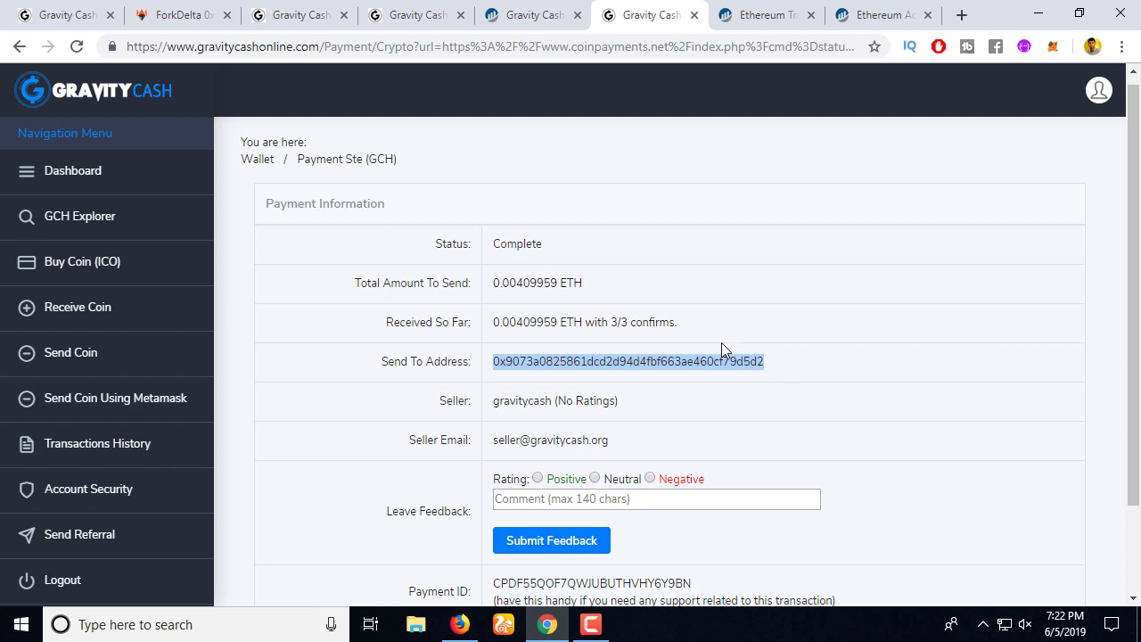
{"action": "left_click_drag", "start_coordinate": [609, 322], "coordinate": [686, 330]}
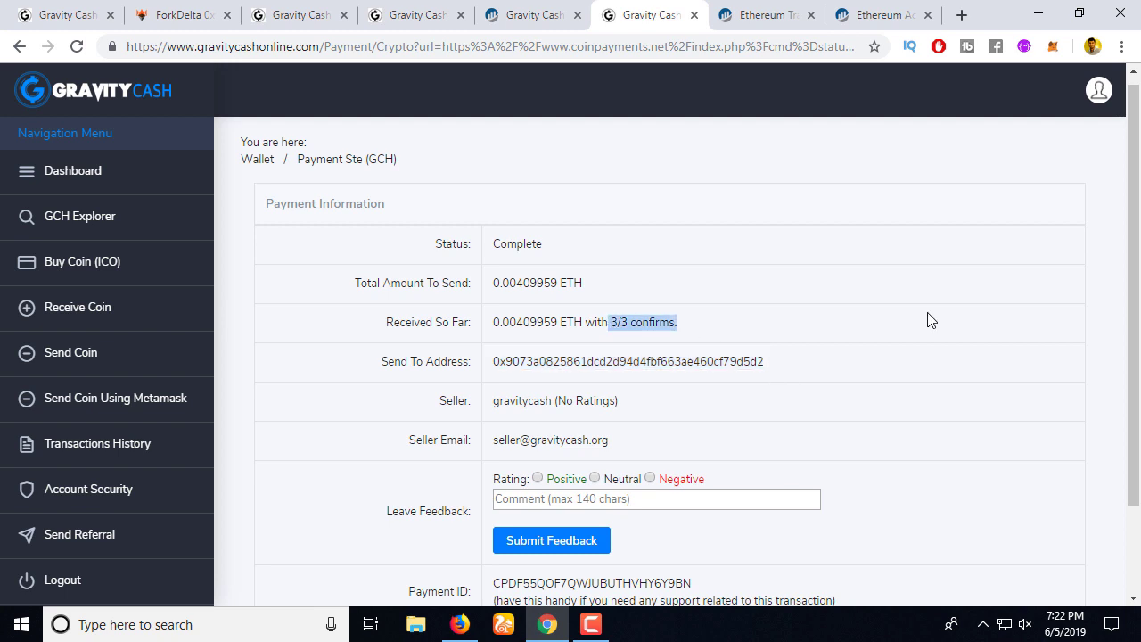
{"action": "scroll", "coordinate": [1138, 438], "scroll_direction": "down", "scroll_amount": 2}
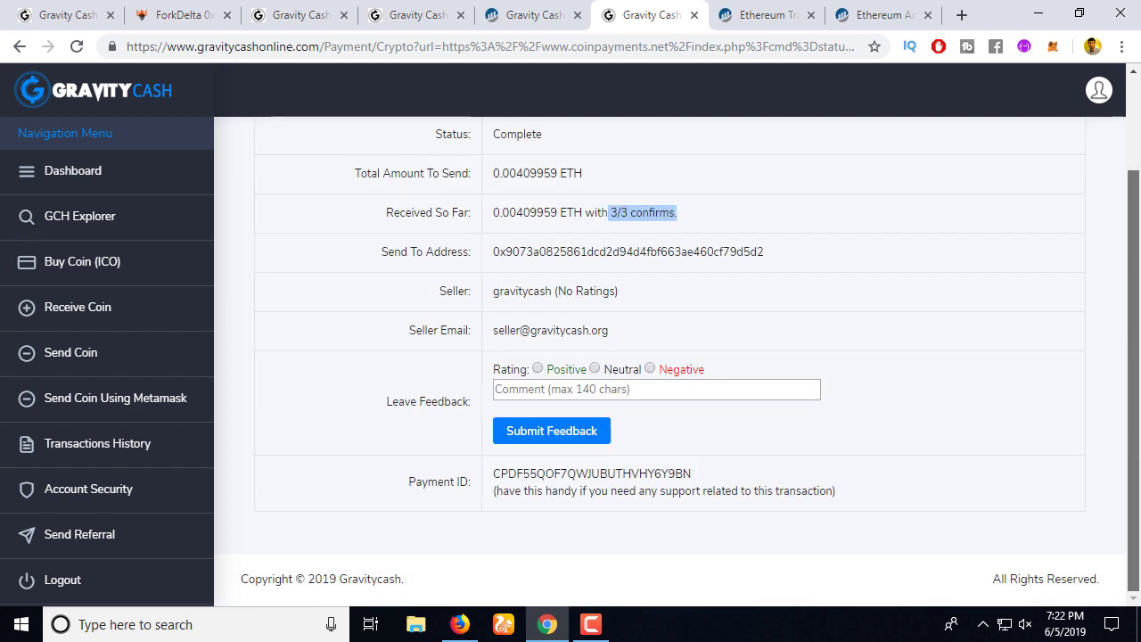
{"action": "scroll", "coordinate": [993, 229], "scroll_direction": "up", "scroll_amount": 2}
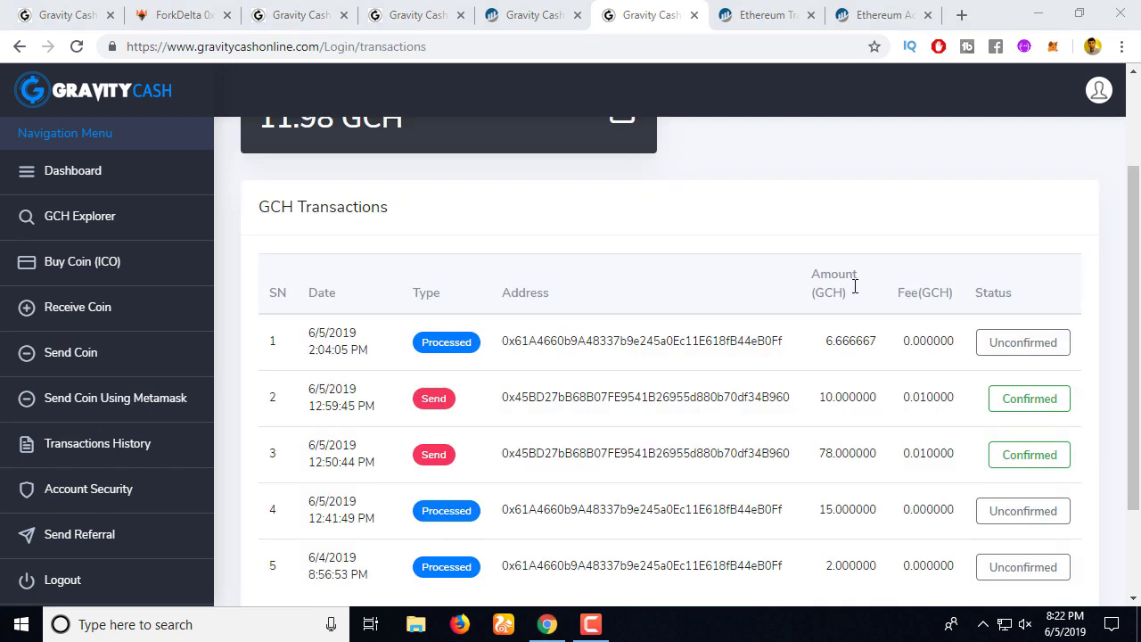
Step: Confirm 6.666667 GCH in Transactions History and on the first wallet address, then switch to ForkDelta
{"action": "left_click_drag", "start_coordinate": [826, 341], "coordinate": [865, 341]}
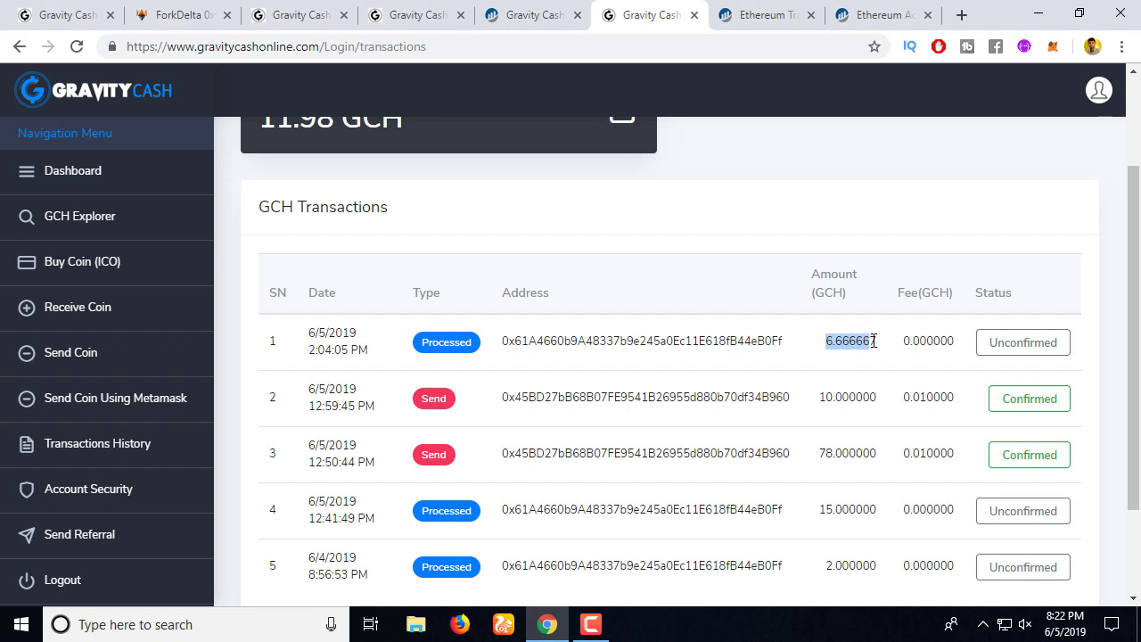
{"action": "left_click", "coordinate": [77, 46]}
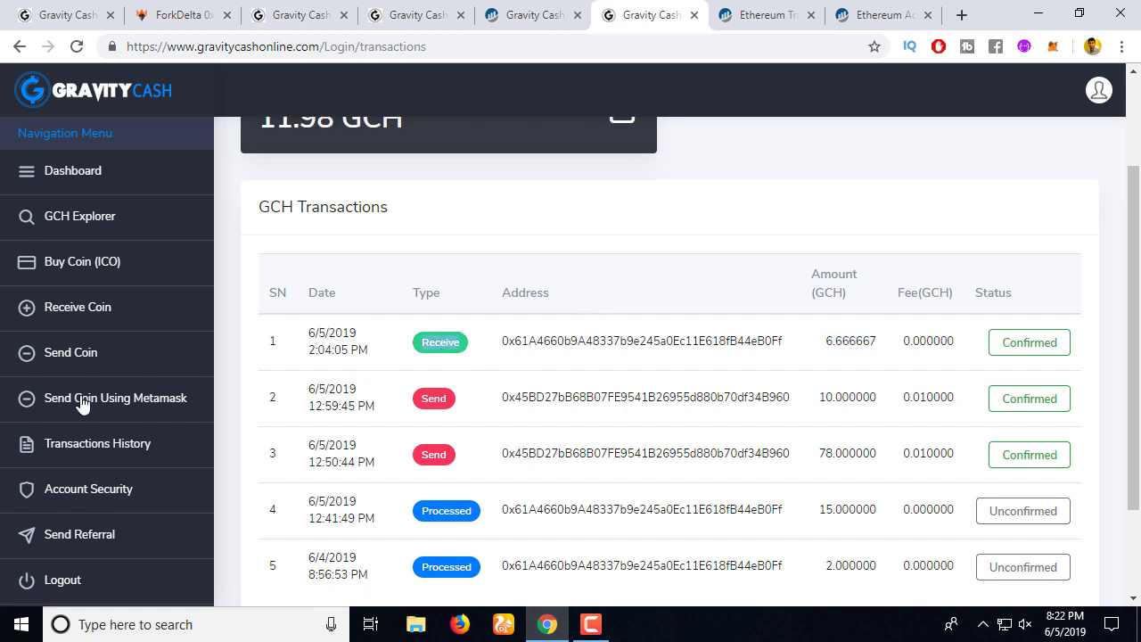
{"action": "left_click", "coordinate": [81, 308]}
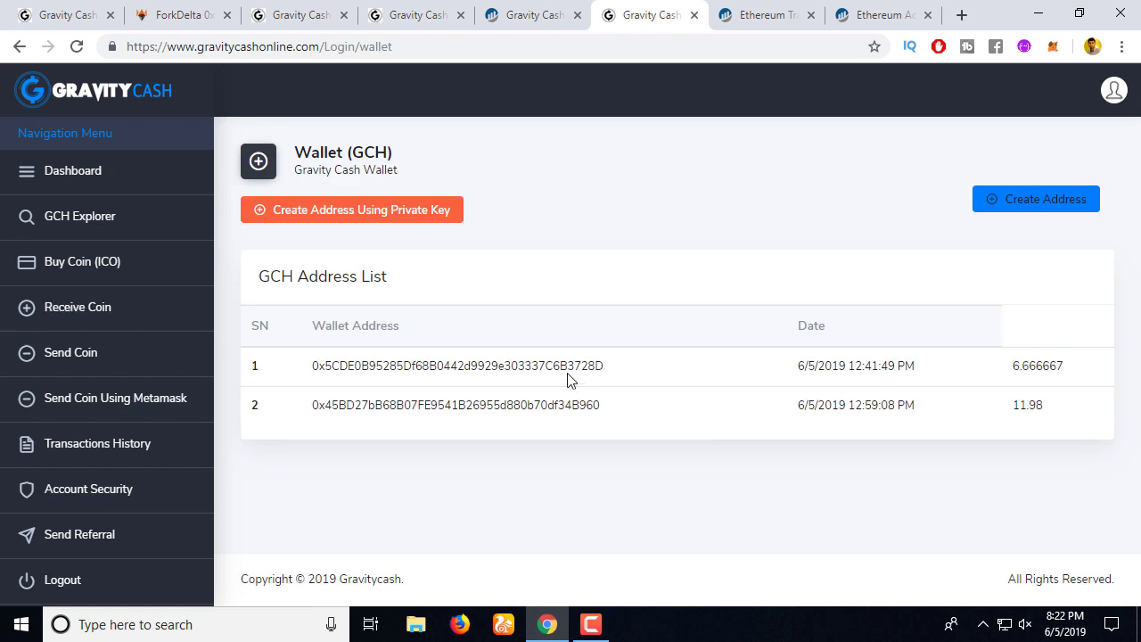
{"action": "double_click", "coordinate": [559, 371]}
{"action": "left_click_drag", "start_coordinate": [1013, 365], "coordinate": [1068, 375]}
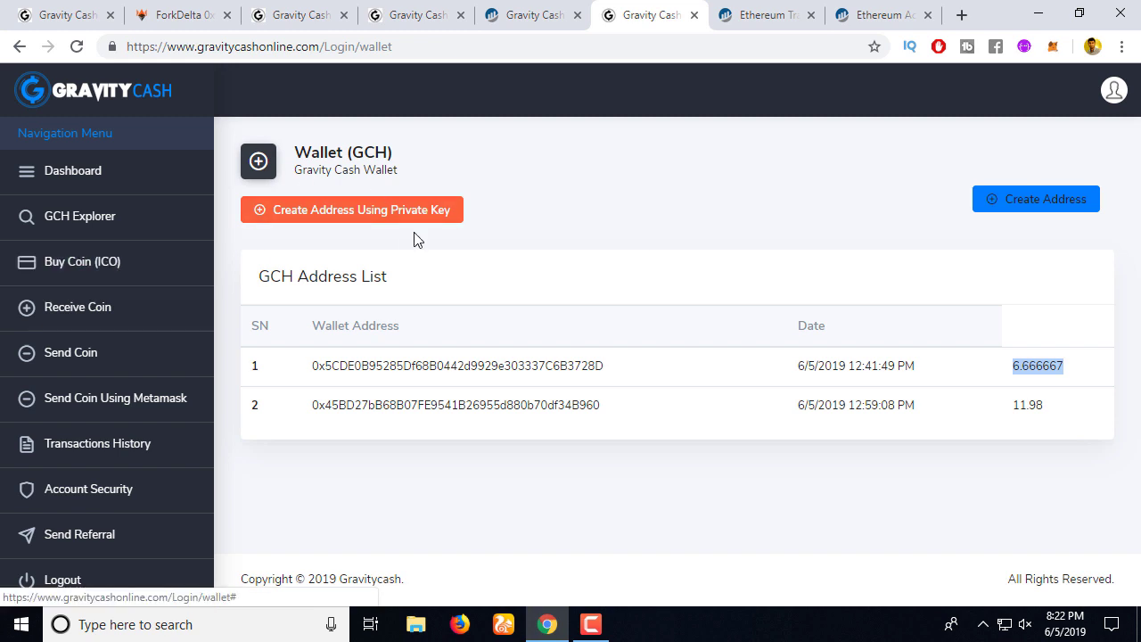
{"action": "left_click", "coordinate": [160, 9]}
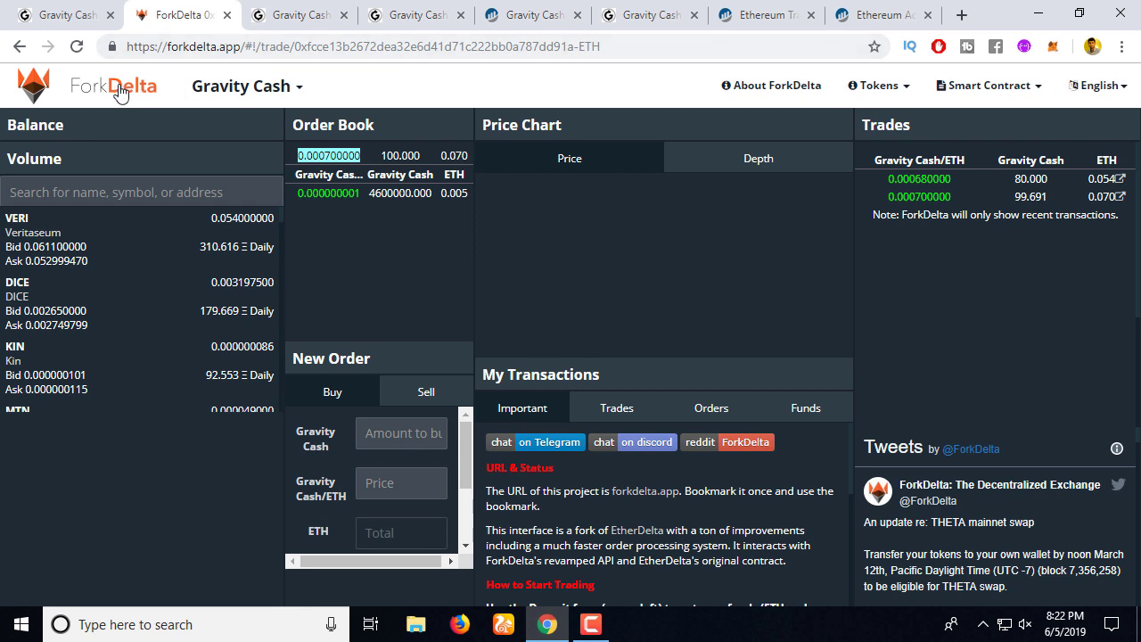
Step: Buy 10 Gravity Cash from the 0.000700000 sell order and approve it in MetaMask
{"action": "left_click", "coordinate": [78, 49]}
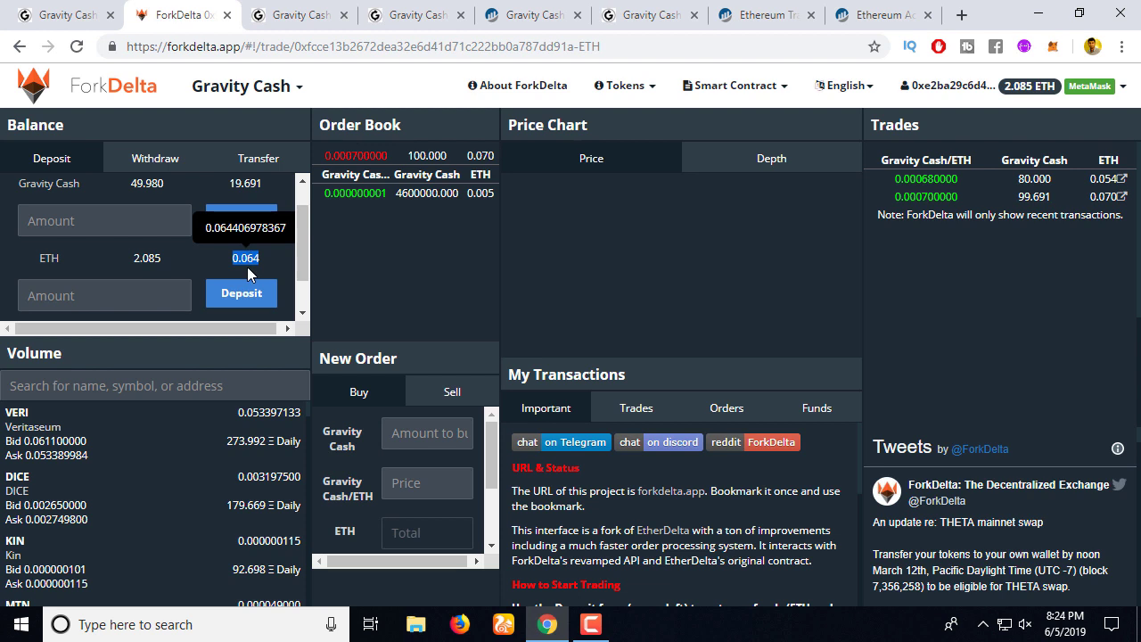
{"action": "left_click", "coordinate": [374, 167]}
{"action": "left_click_drag", "start_coordinate": [383, 264], "coordinate": [344, 265]}
{"action": "key", "text": "BackSpace"}
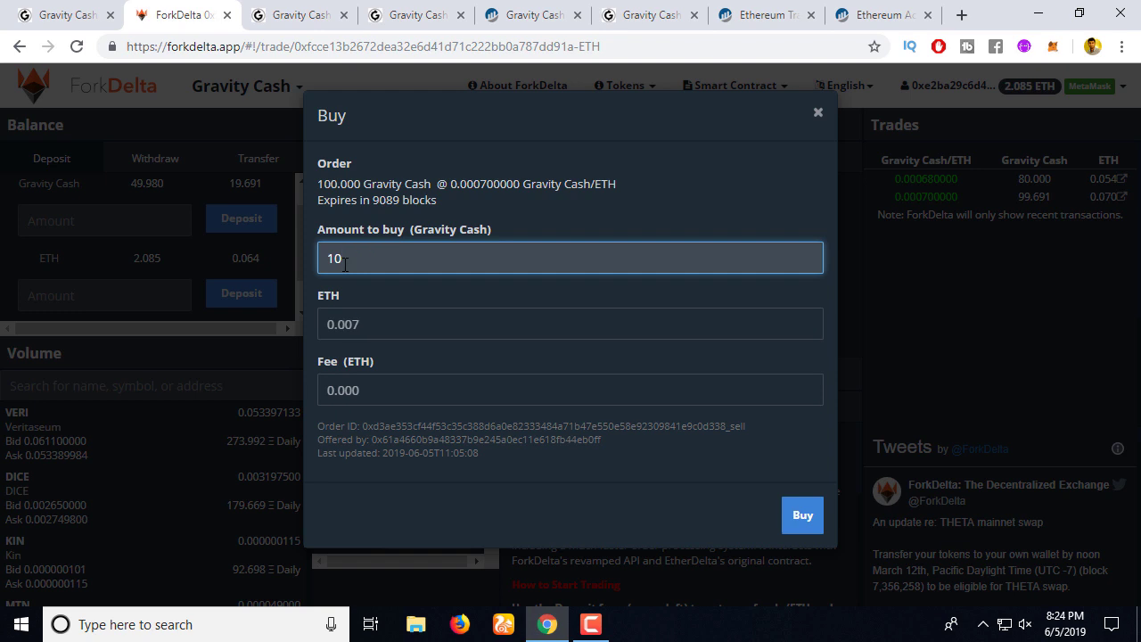
{"action": "left_click", "coordinate": [804, 523]}
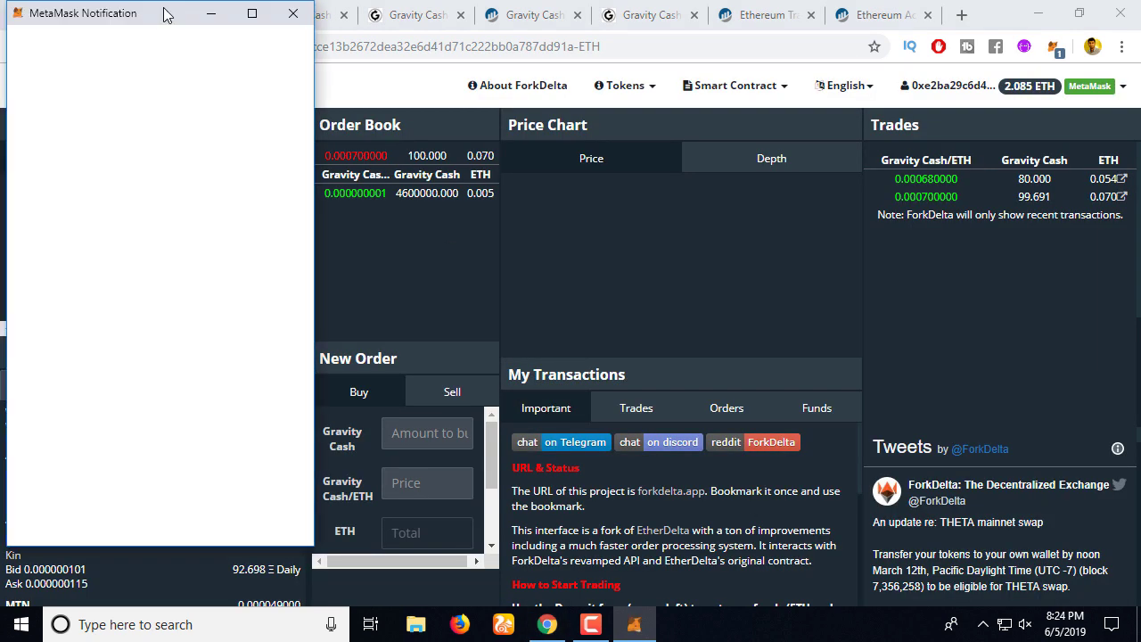
{"action": "left_click_drag", "start_coordinate": [149, 18], "coordinate": [502, 69]}
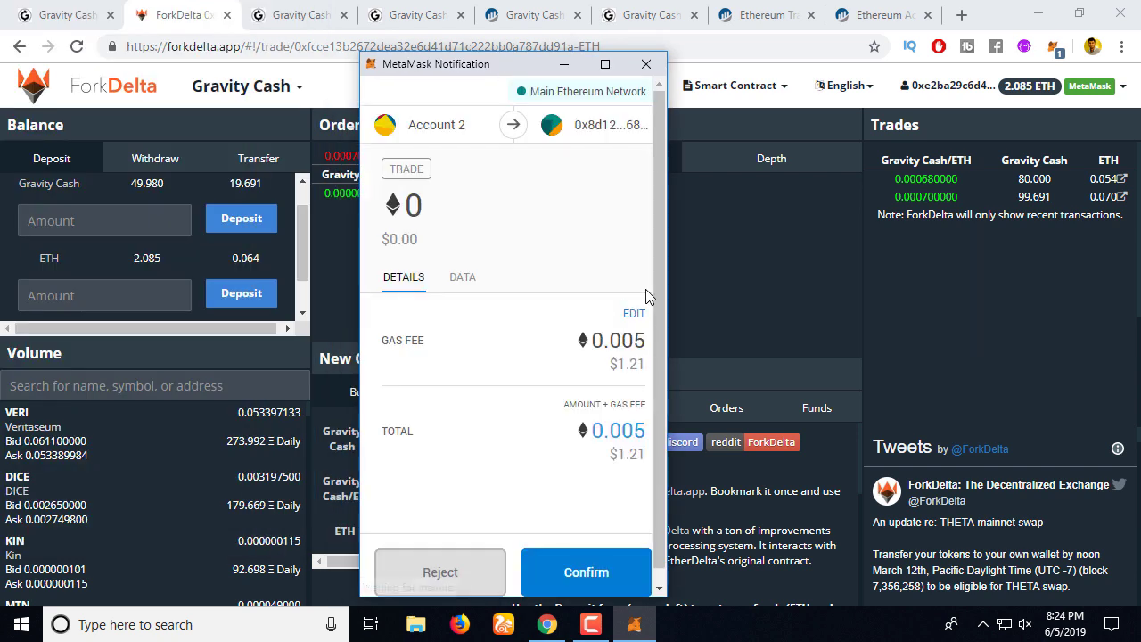
{"action": "left_click", "coordinate": [586, 572]}
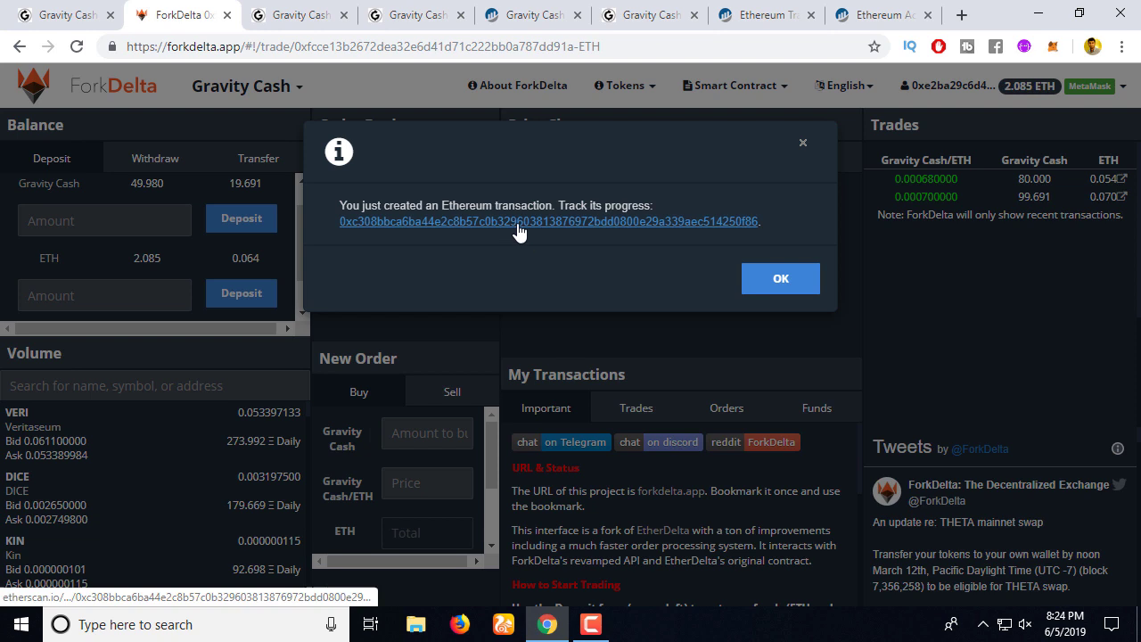
Step: Open the transaction hash on Etherscan in a new tab to confirm success, then return to ForkDelta
{"action": "right_click", "coordinate": [520, 230]}
{"action": "left_click", "coordinate": [561, 238]}
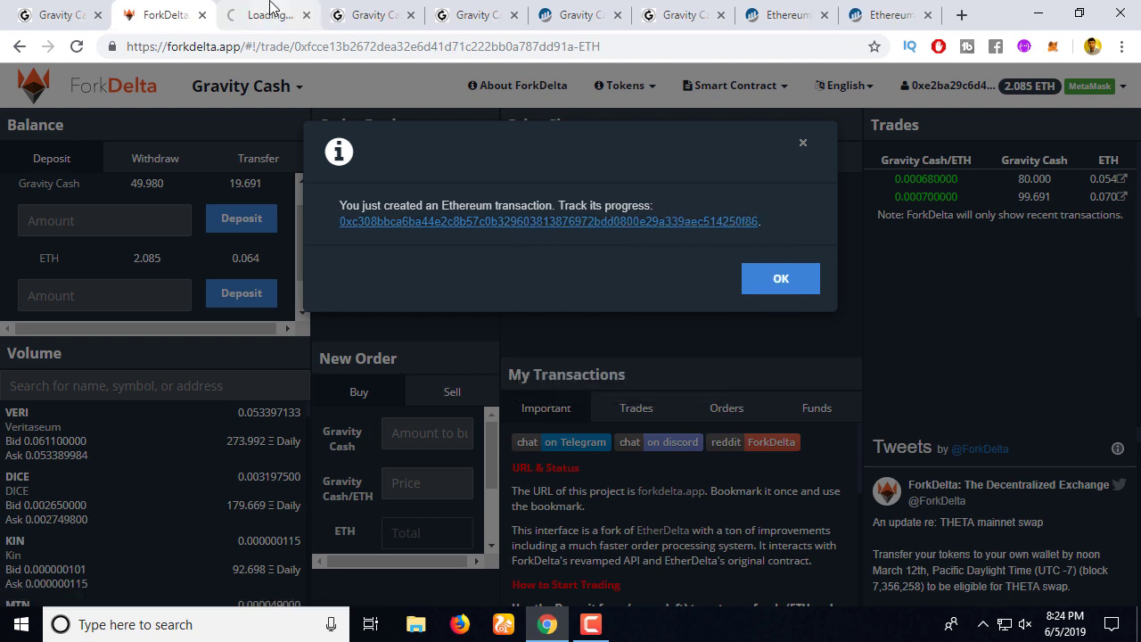
{"action": "left_click", "coordinate": [269, 11]}
{"action": "left_click", "coordinate": [148, 10]}
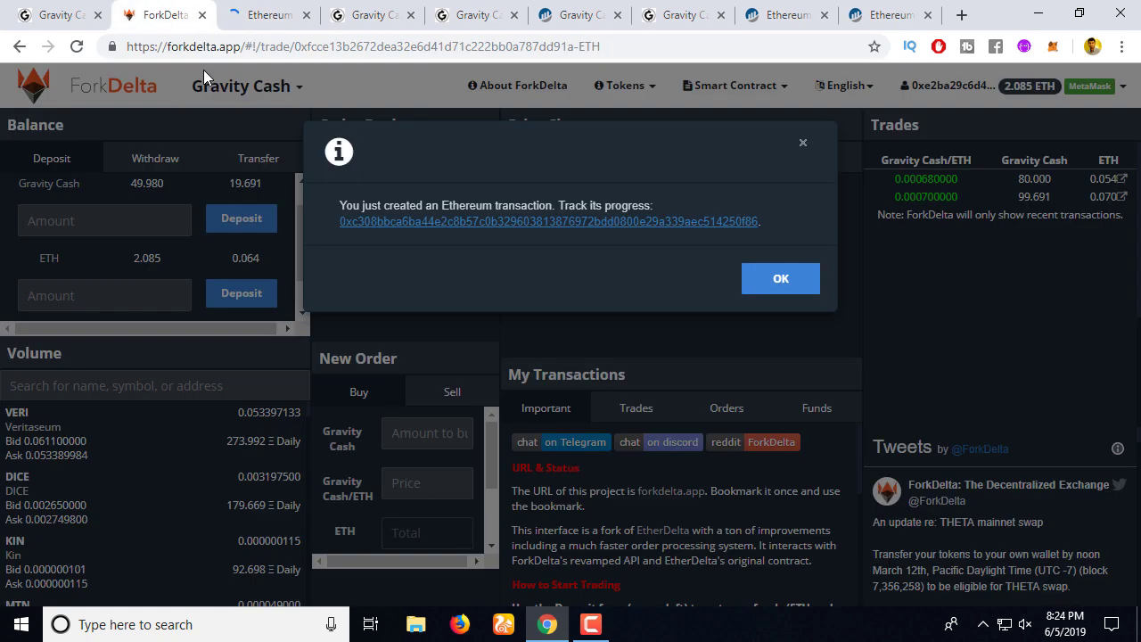
{"action": "left_click", "coordinate": [235, 11]}
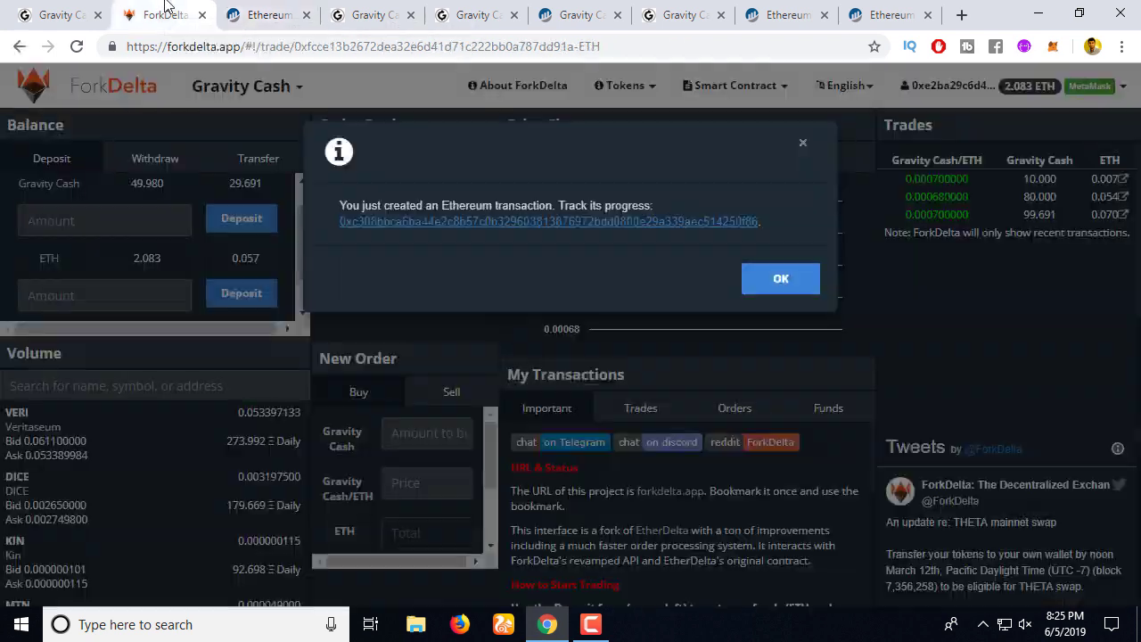
{"action": "left_click", "coordinate": [166, 11]}
Step: Dismiss the transaction notice and check the Balance panel shows 29.691 Gravity Cash
{"action": "left_click", "coordinate": [783, 279]}
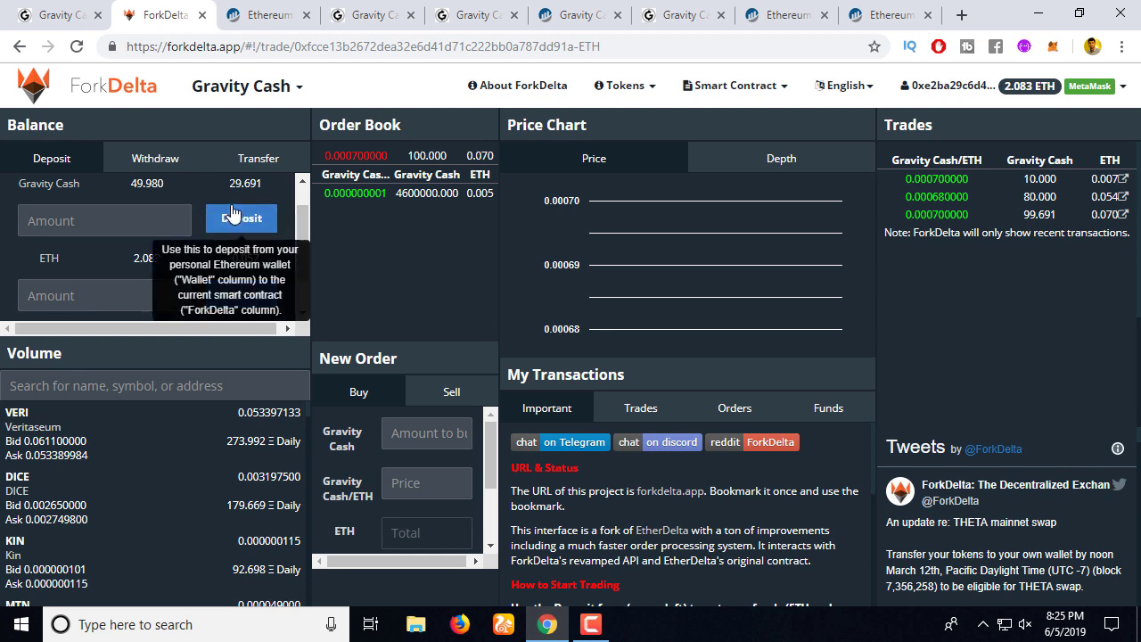
{"action": "left_click_drag", "start_coordinate": [230, 184], "coordinate": [129, 178]}
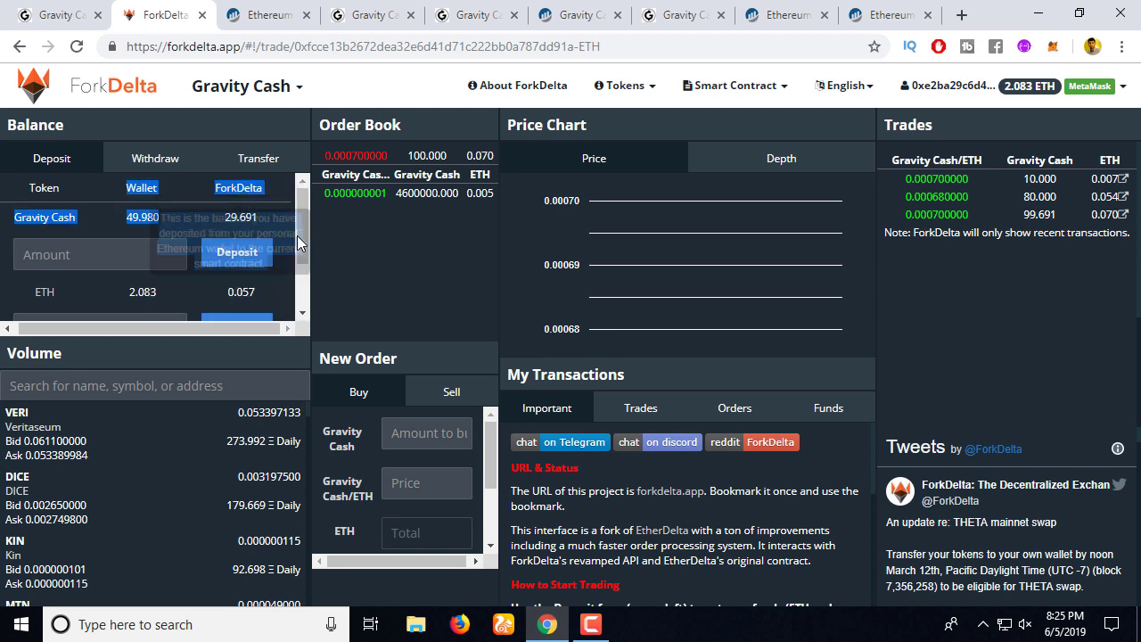